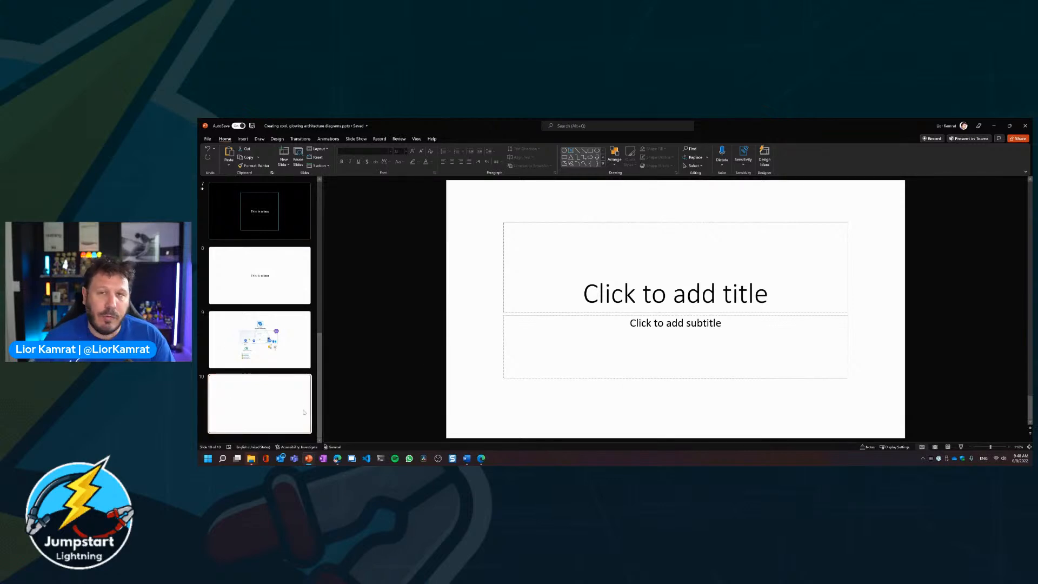
Step: Give slide 10 a solid black background and delete its empty title and subtitle placeholders
left_click(430, 243)
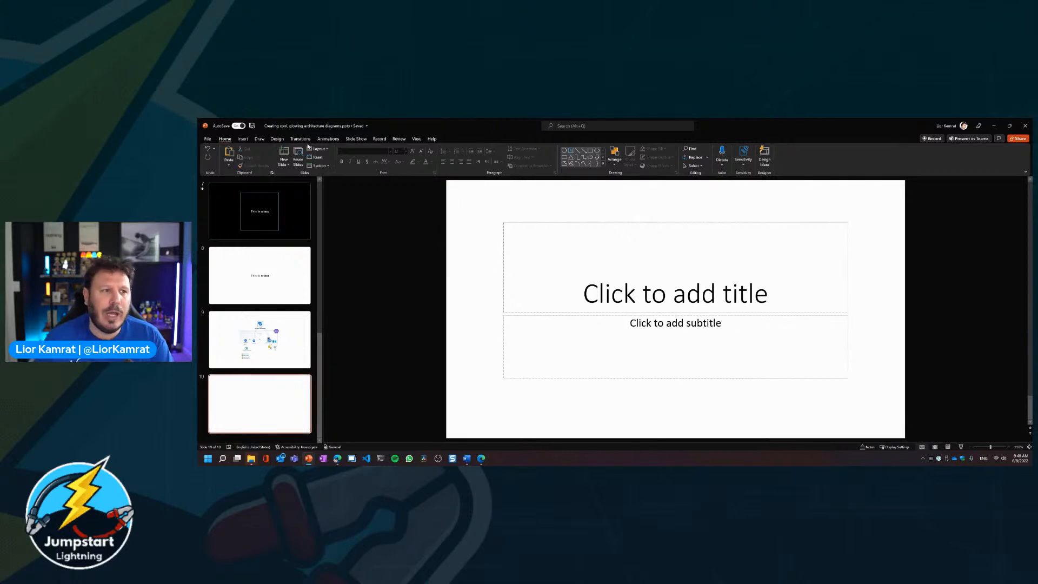
left_click(277, 138)
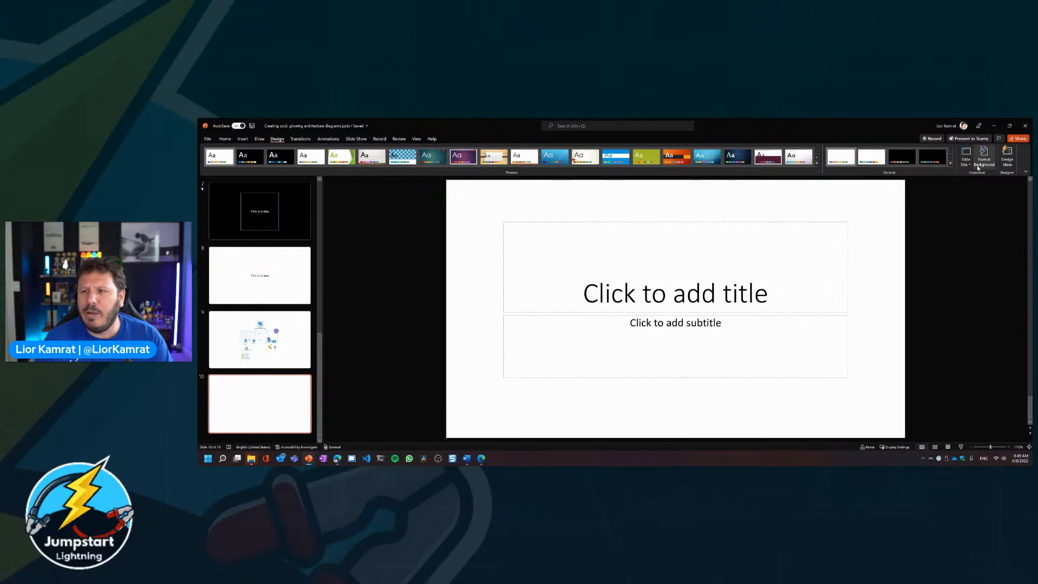
left_click(979, 164)
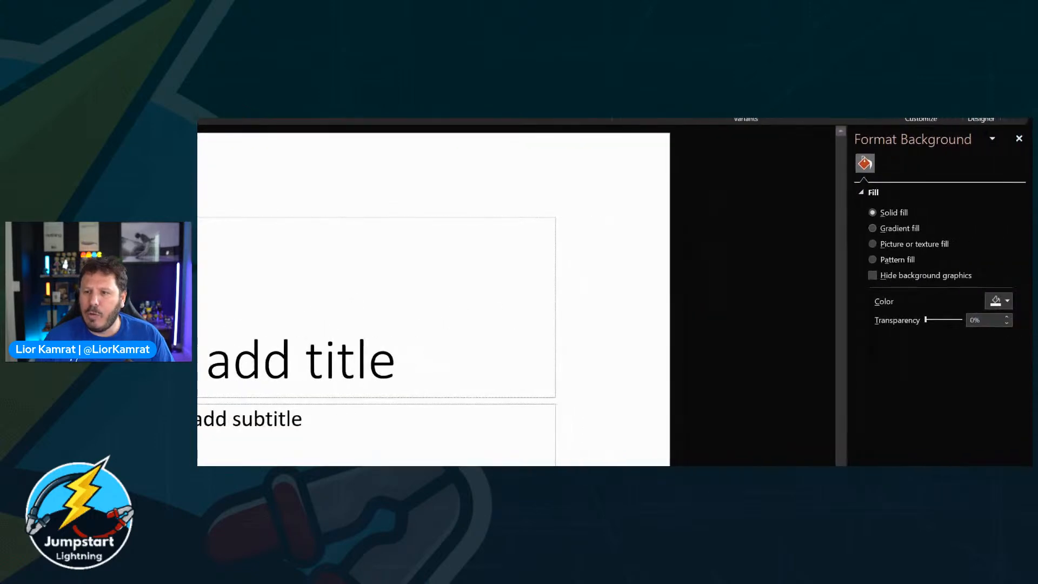
left_click_drag(917, 219, 872, 222)
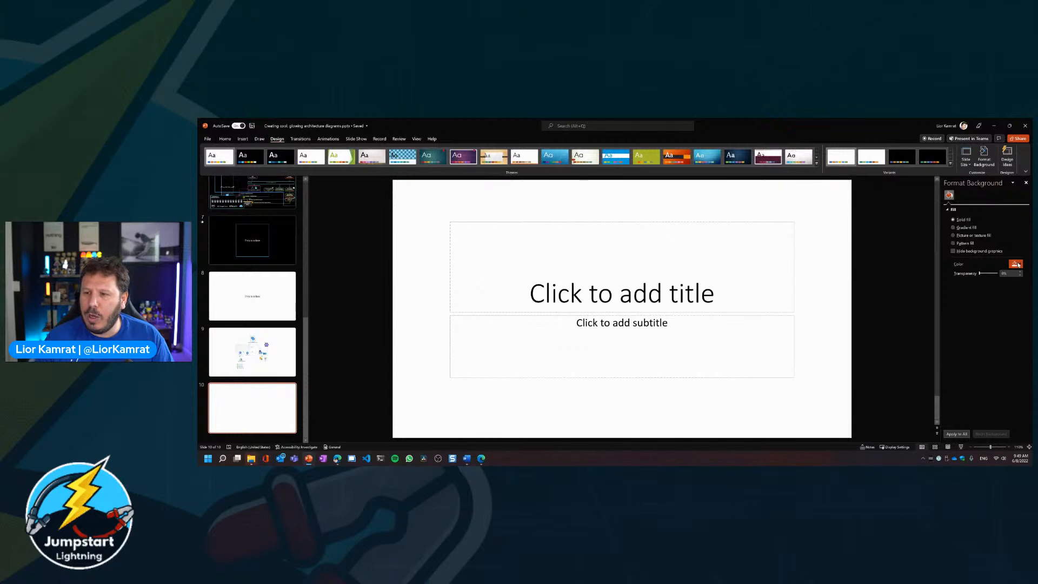
left_click(999, 301)
left_click(984, 288)
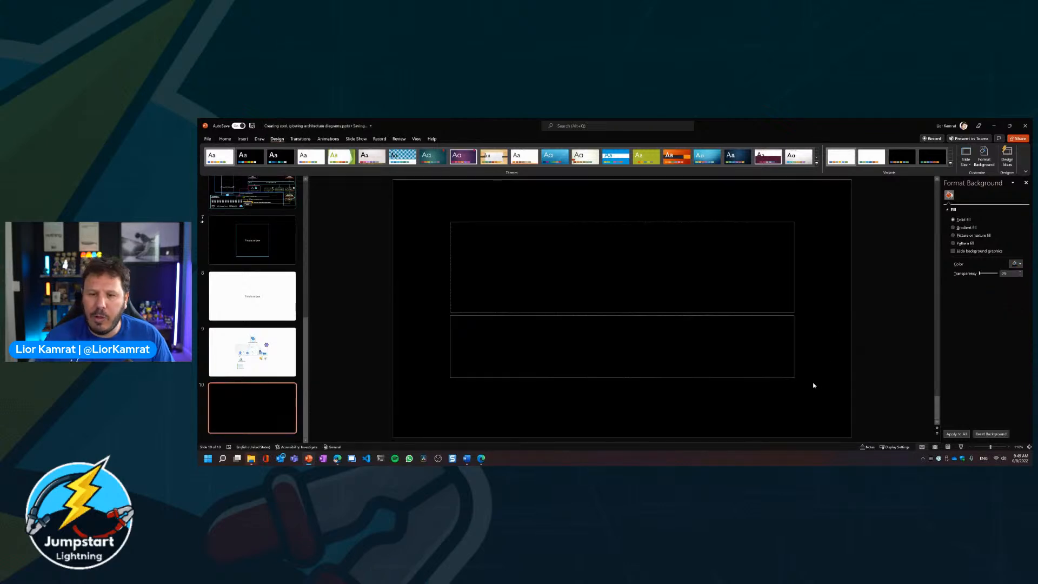
left_click_drag(829, 202, 366, 420)
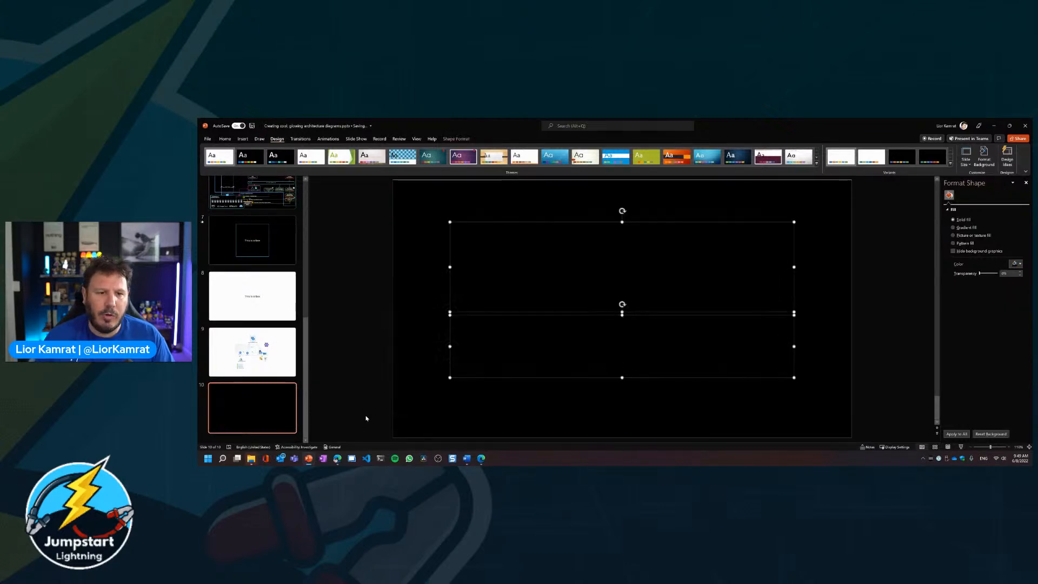
left_click(366, 419)
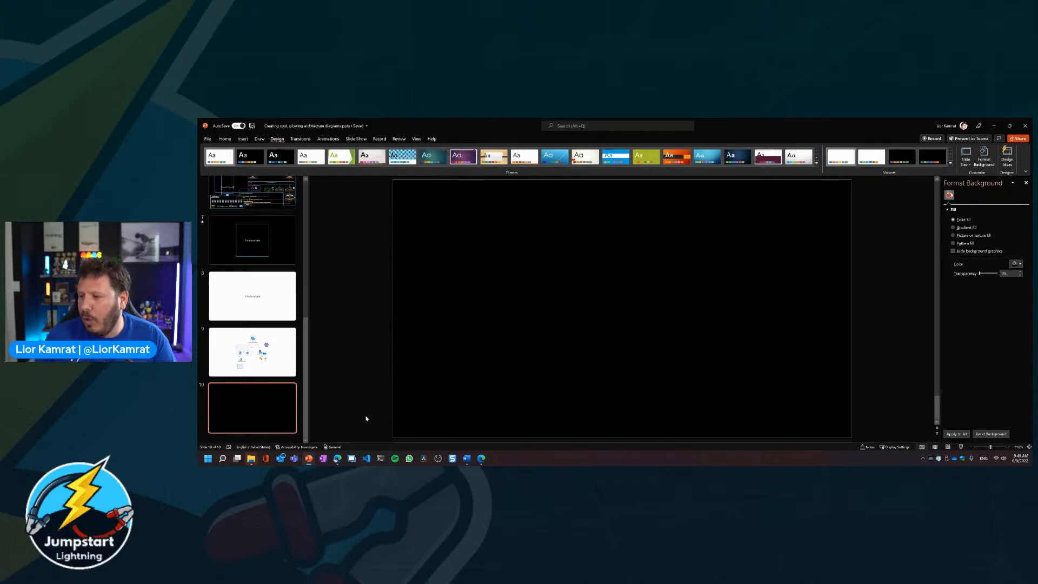
left_click(252, 351)
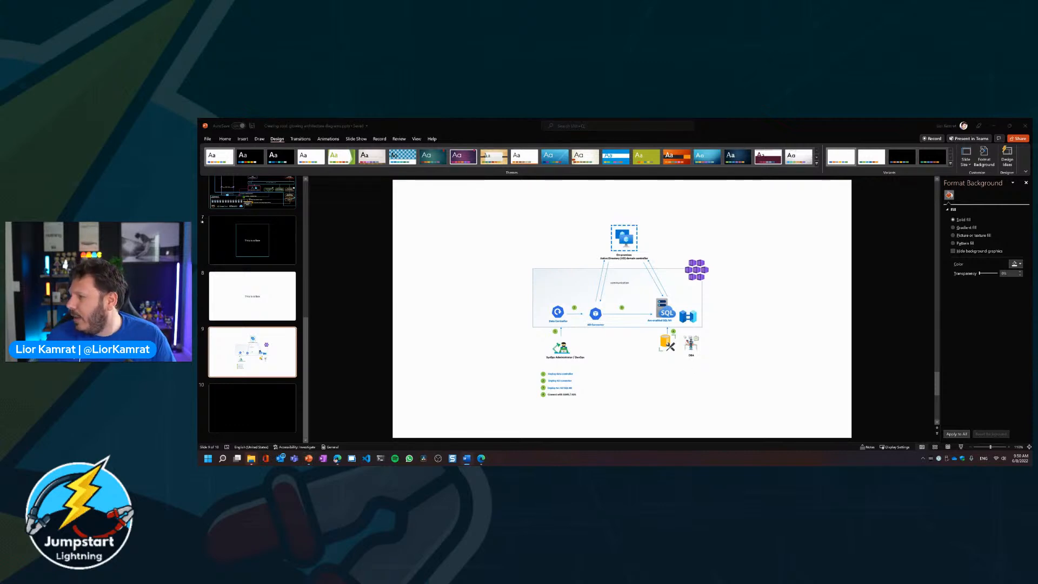
left_click(276, 404)
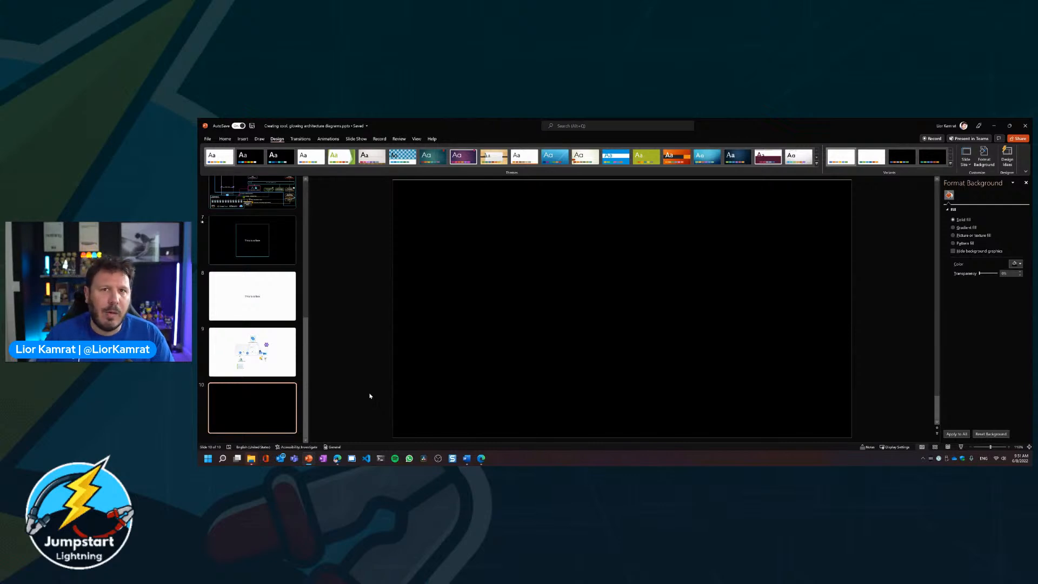
left_click(252, 351)
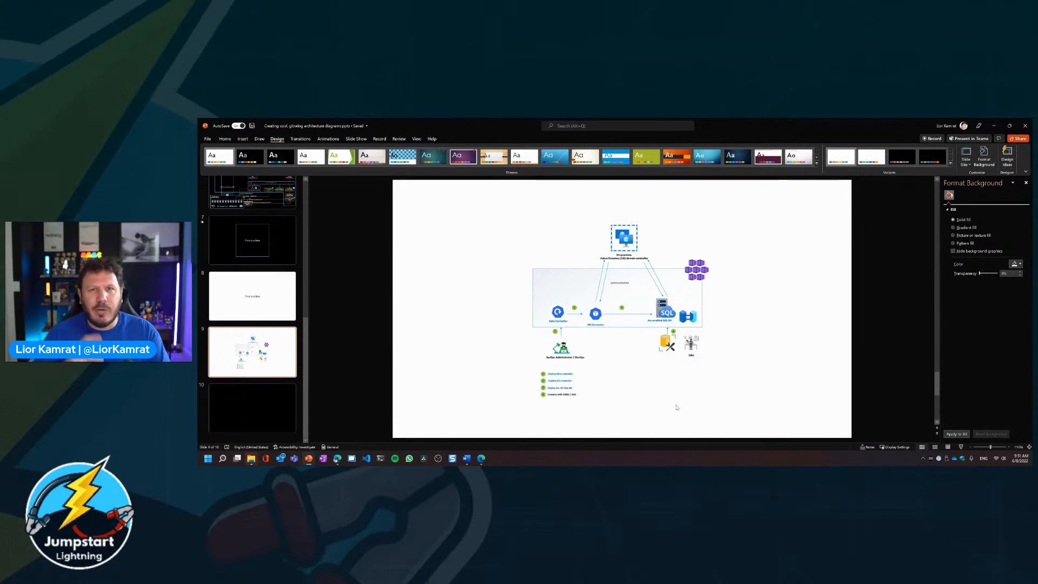
left_click(237, 419)
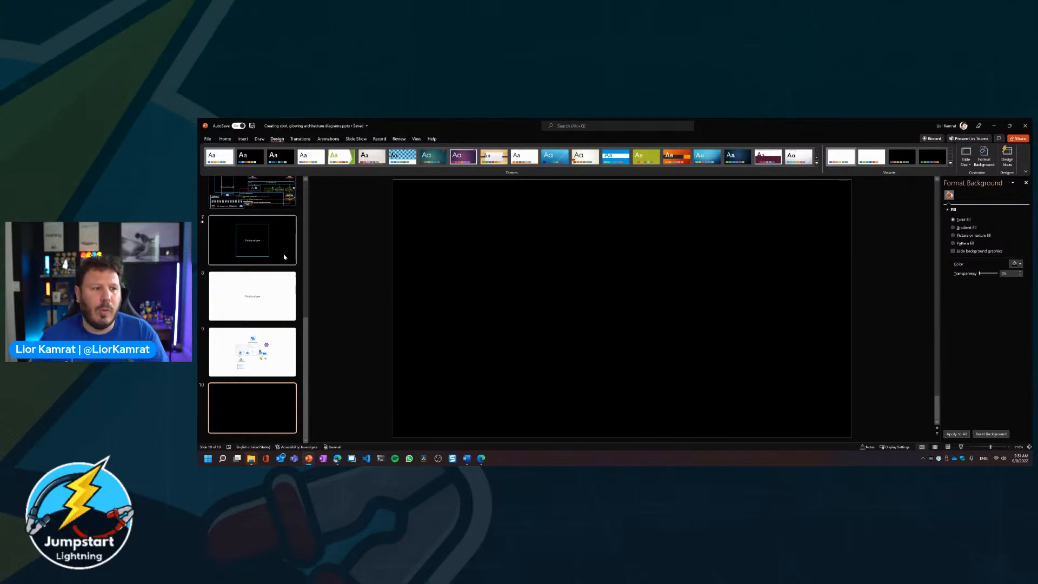
Step: Copy the glowing "This is a box" shape from slide 7 and paste it onto slide 10, keeping its source formatting
left_click(260, 246)
left_click(633, 260)
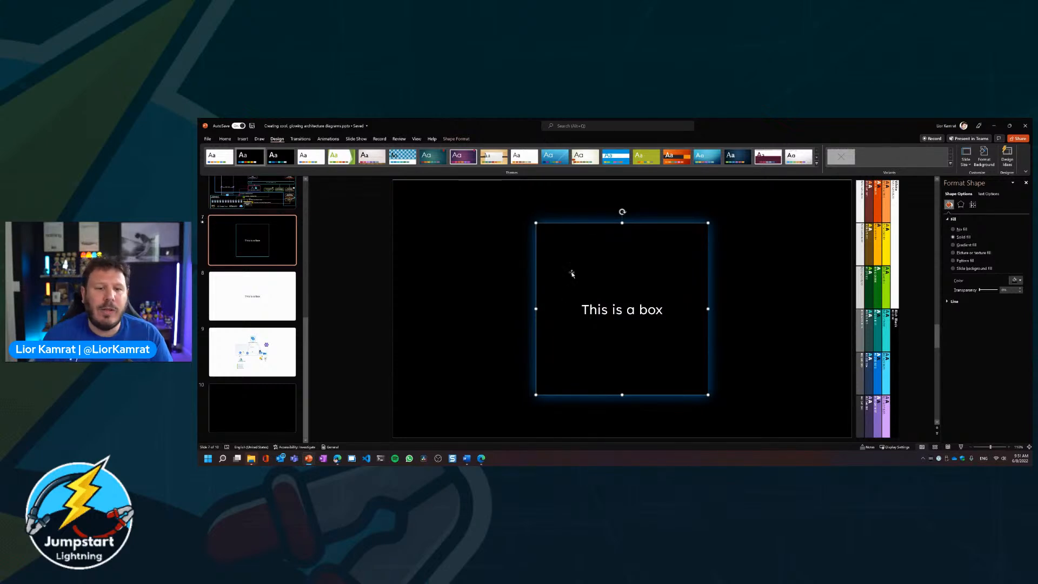
right_click(591, 265)
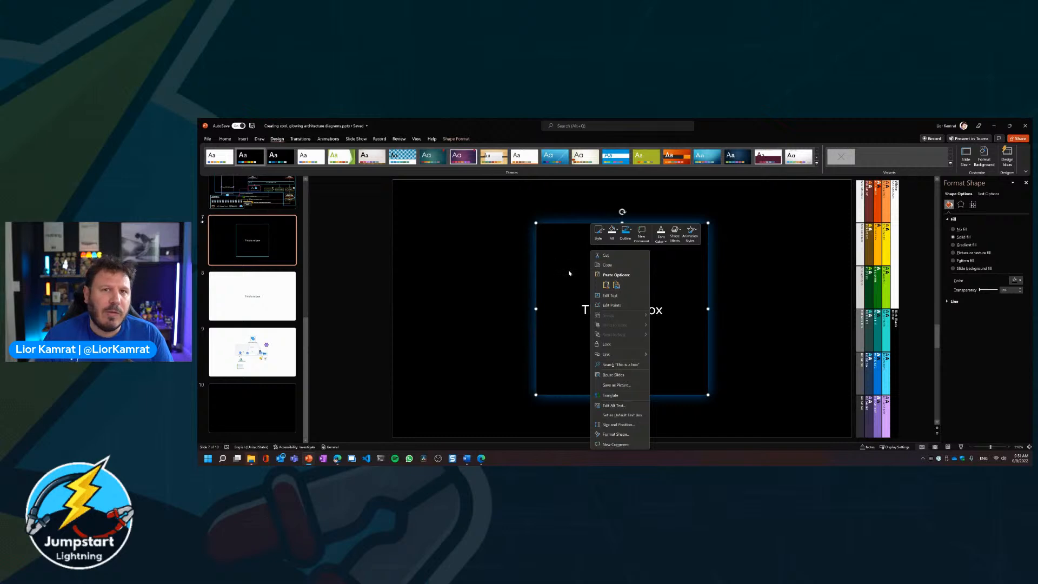
left_click(568, 273)
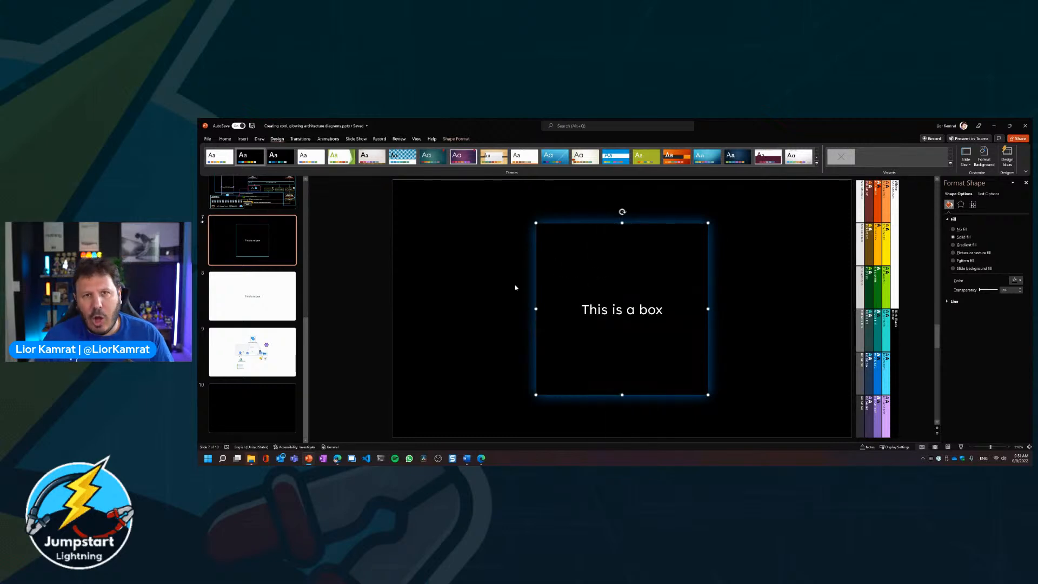
left_click(264, 389)
right_click(623, 266)
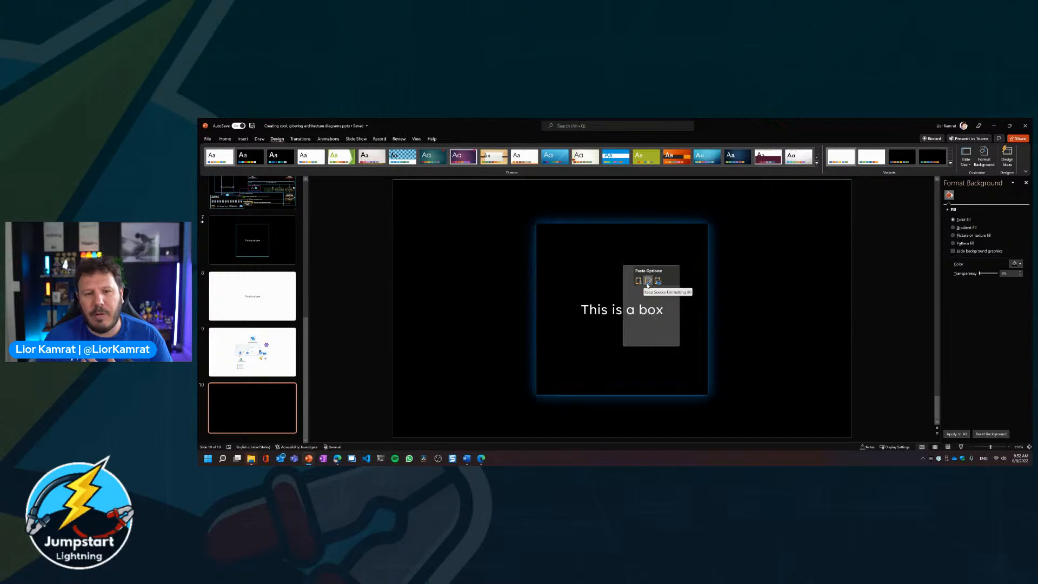
left_click(647, 281)
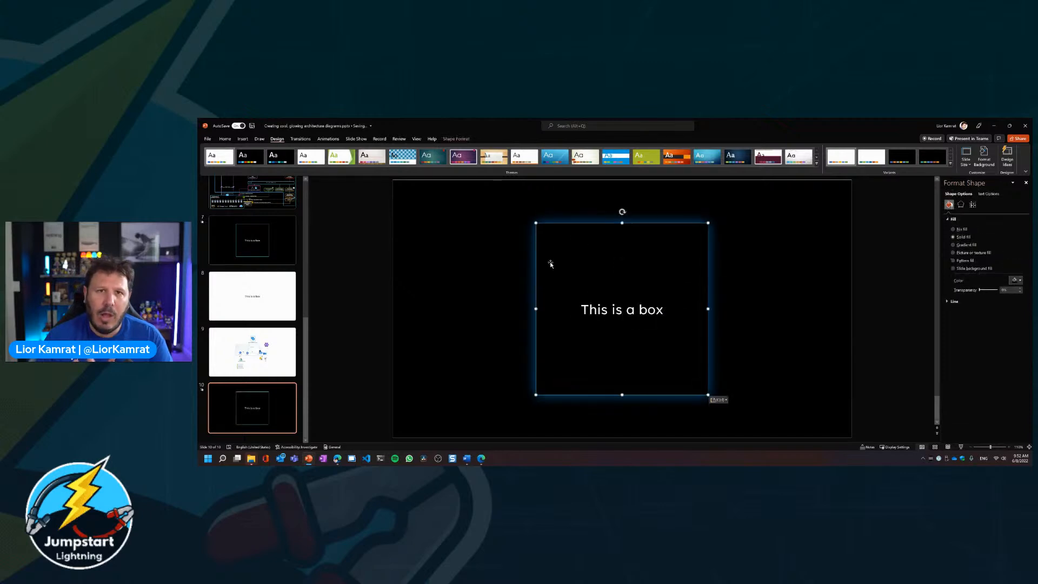
left_click(500, 297)
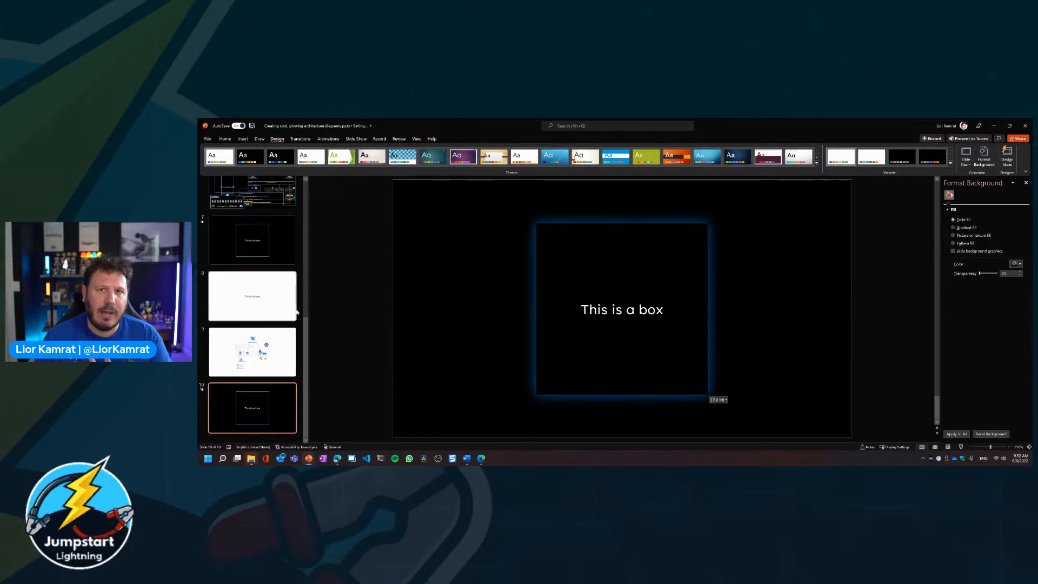
Step: Paste a second copy of the glowing box on slide 10 and arrange the two boxes side by side at equal height
key("ctrl+v")
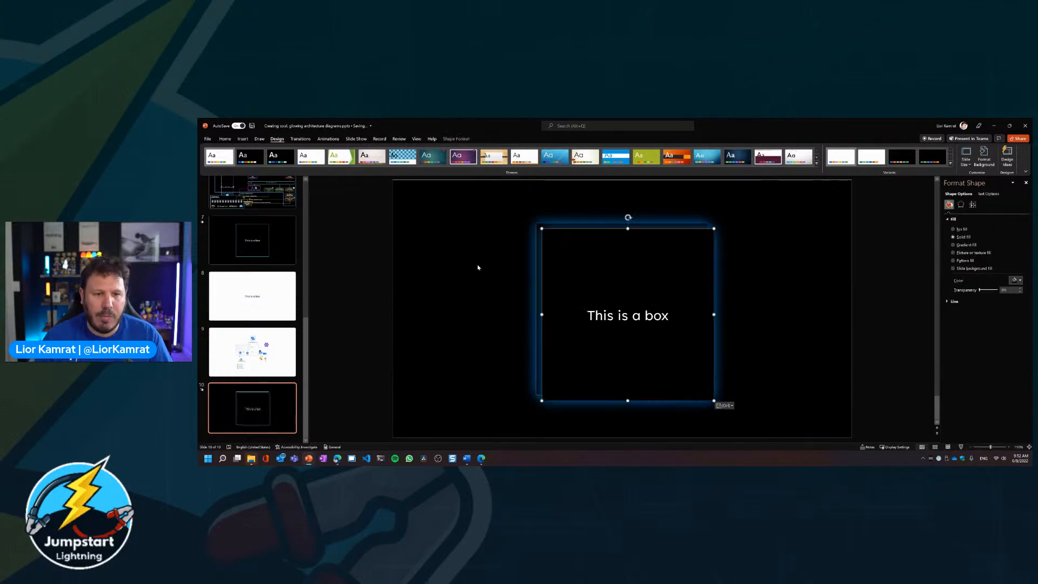
left_click_drag(666, 285, 772, 290)
left_click(627, 252)
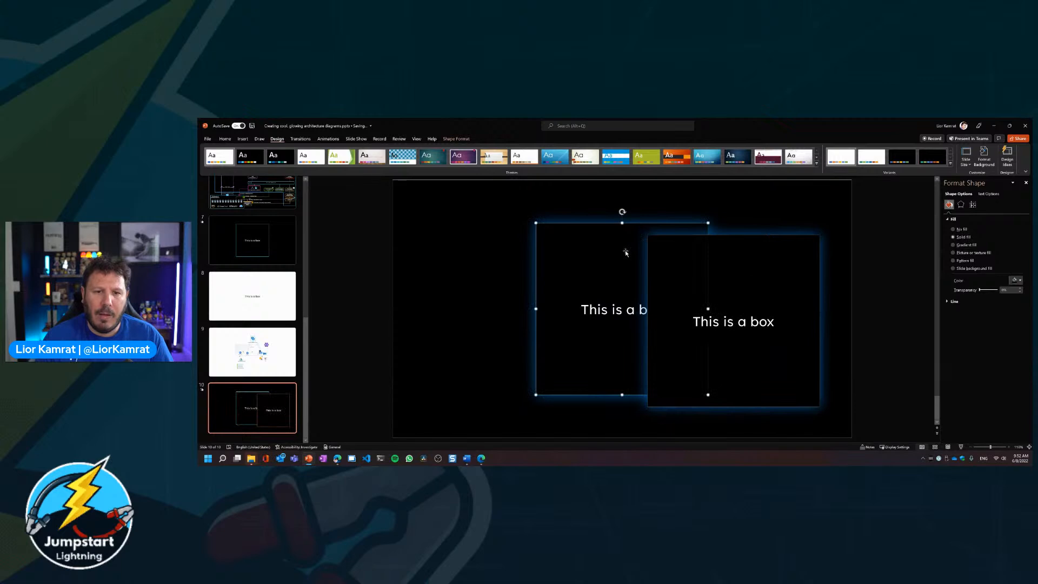
left_click_drag(586, 244, 481, 248)
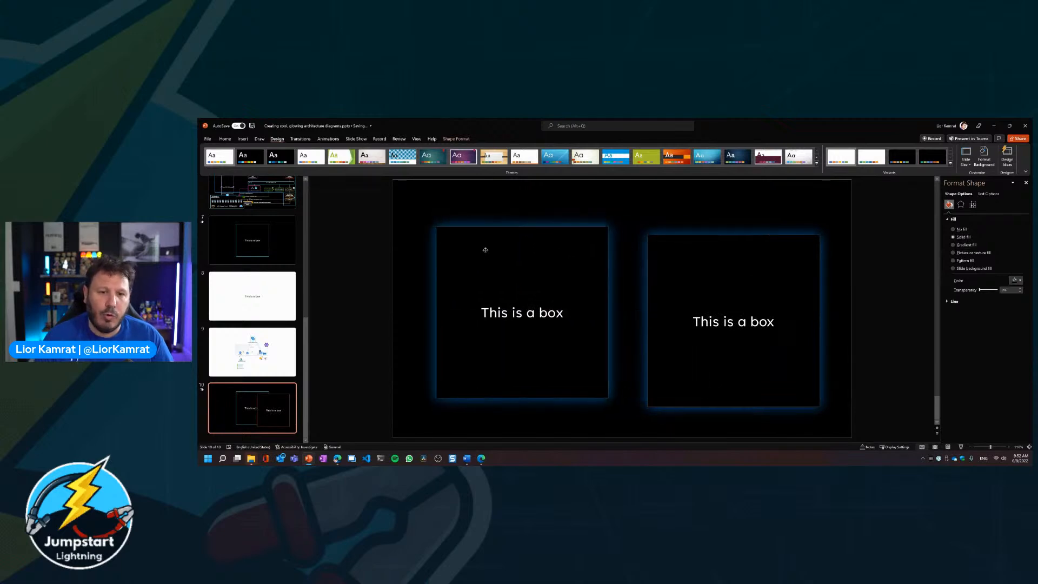
left_click_drag(670, 266, 671, 254)
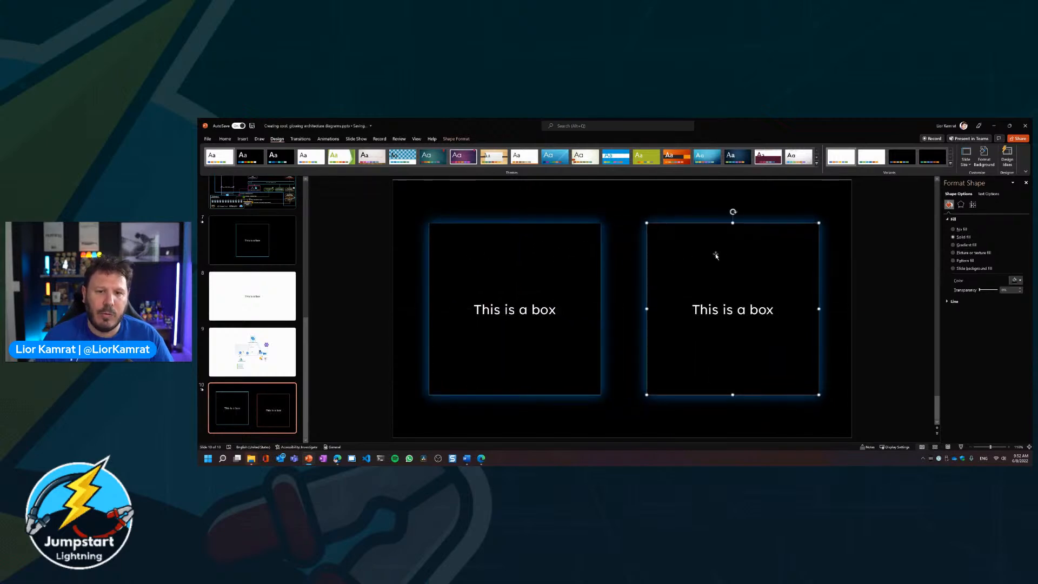
left_click(678, 408)
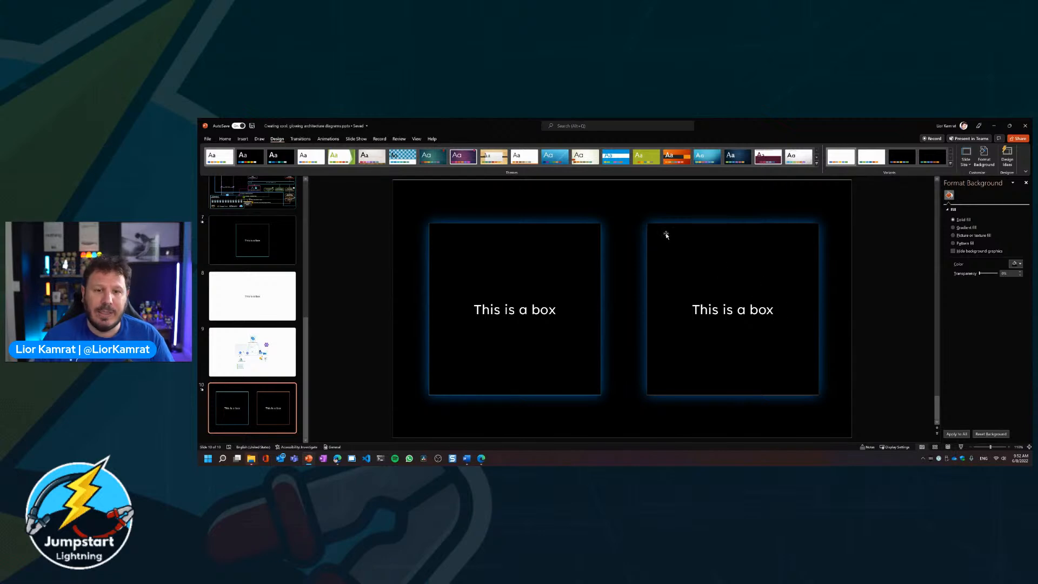
Step: Circle the upper-left corner of the right-hand box in red with the screen annotation pen and clear the markup
key("shift+F5")
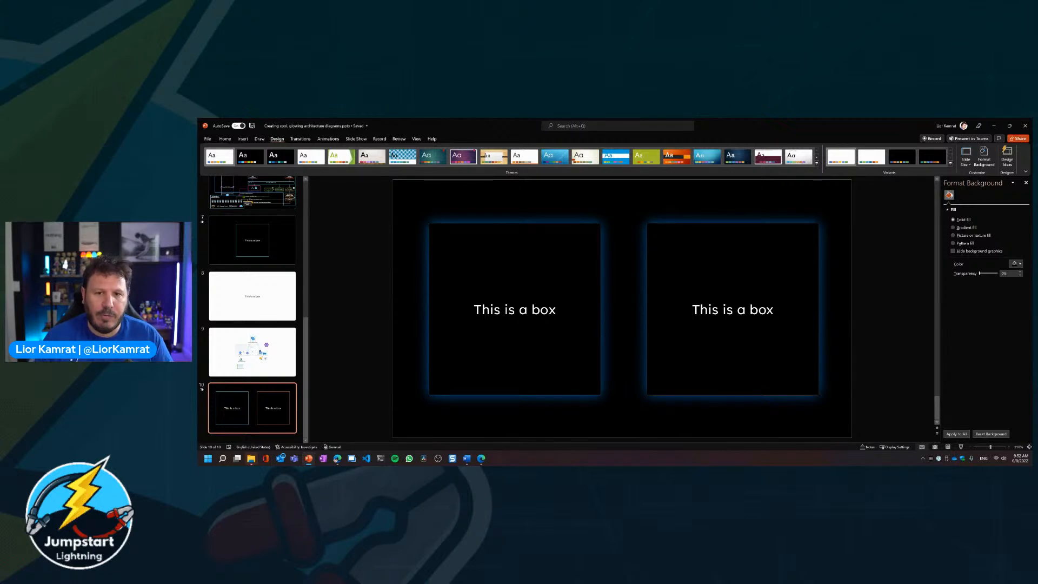
left_click_drag(652, 219, 641, 229)
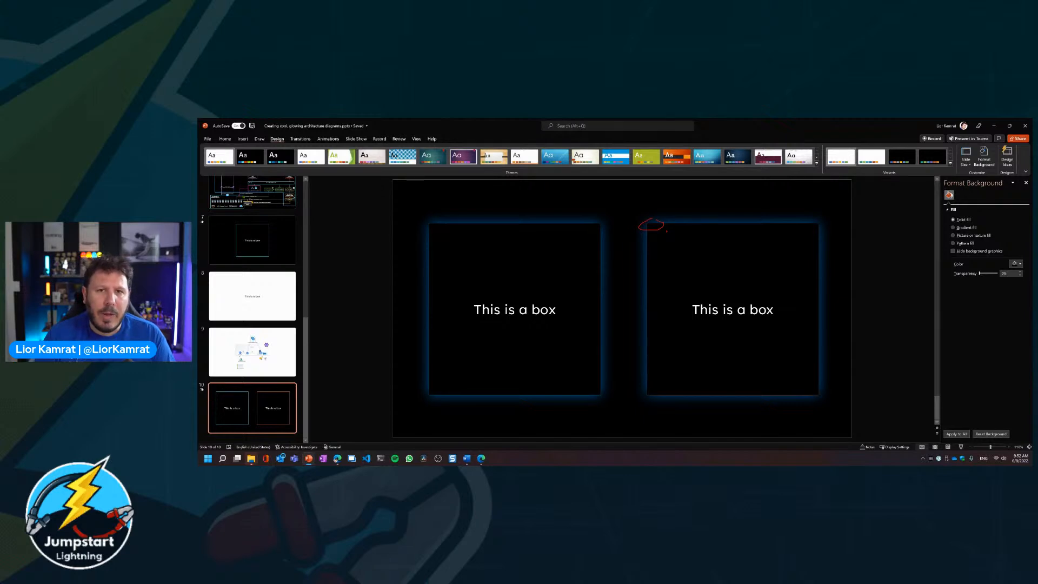
key("Escape")
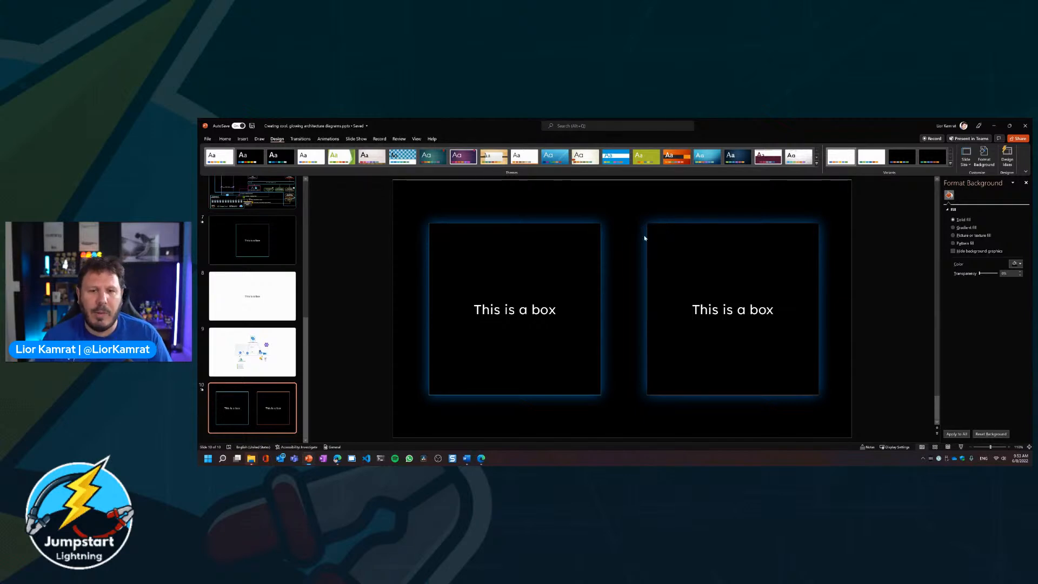
Step: Delete the right-hand box from slide 10 and move the remaining box to the middle of the slide
left_click(668, 253)
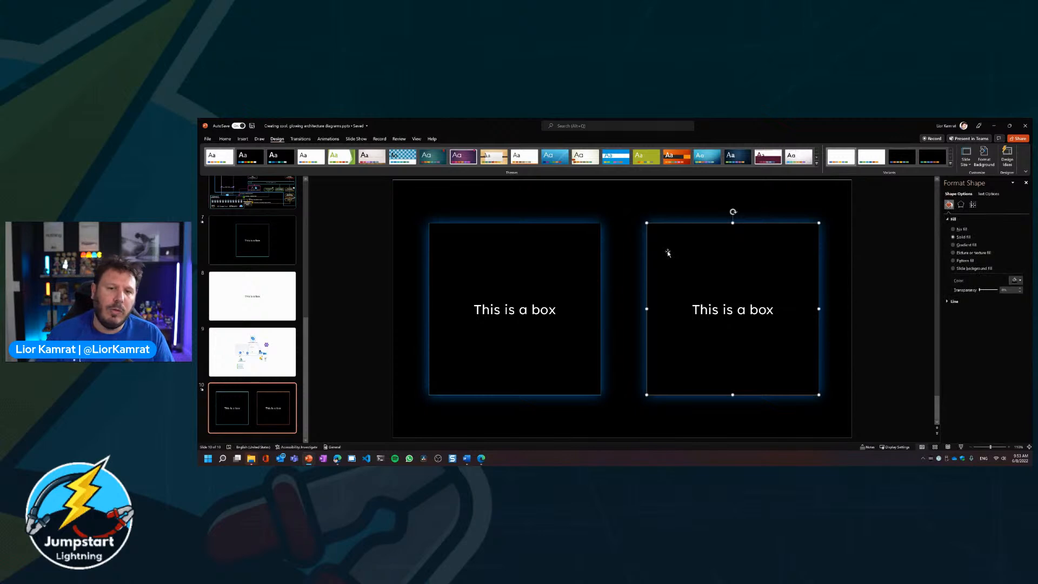
key("Delete")
left_click_drag(557, 270, 659, 269)
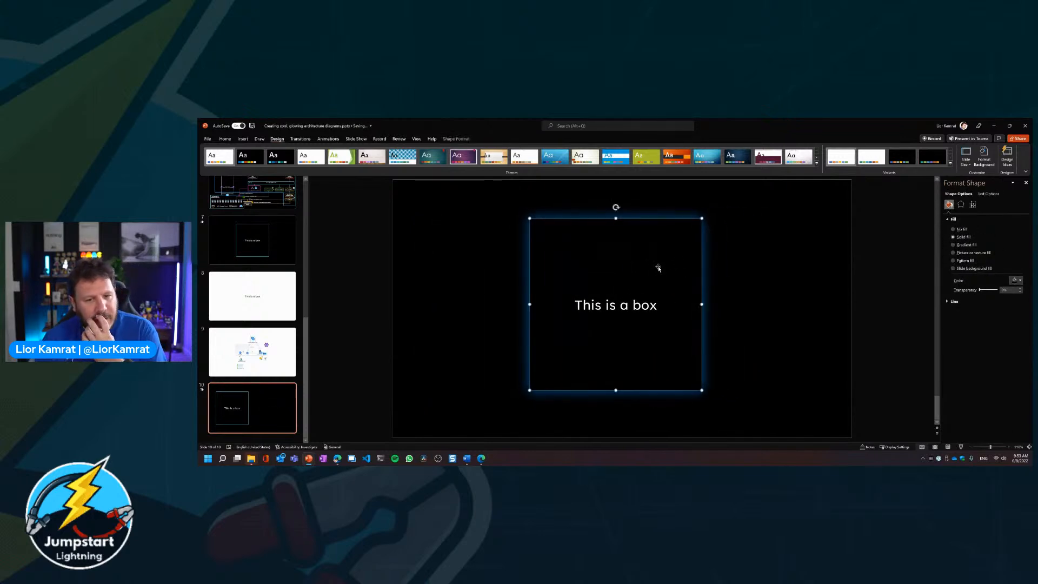
triple_click(646, 320)
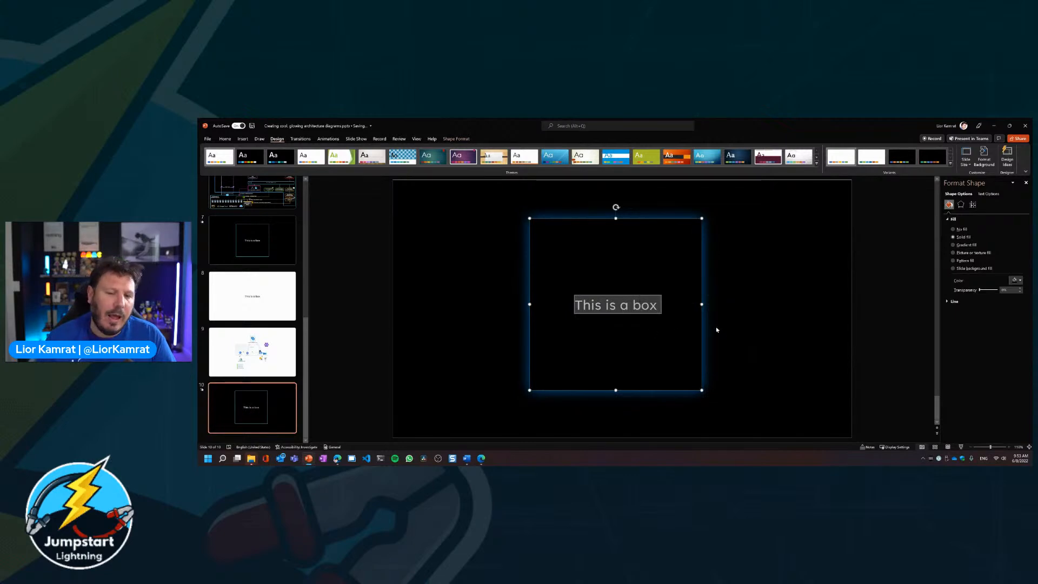
left_click(727, 334)
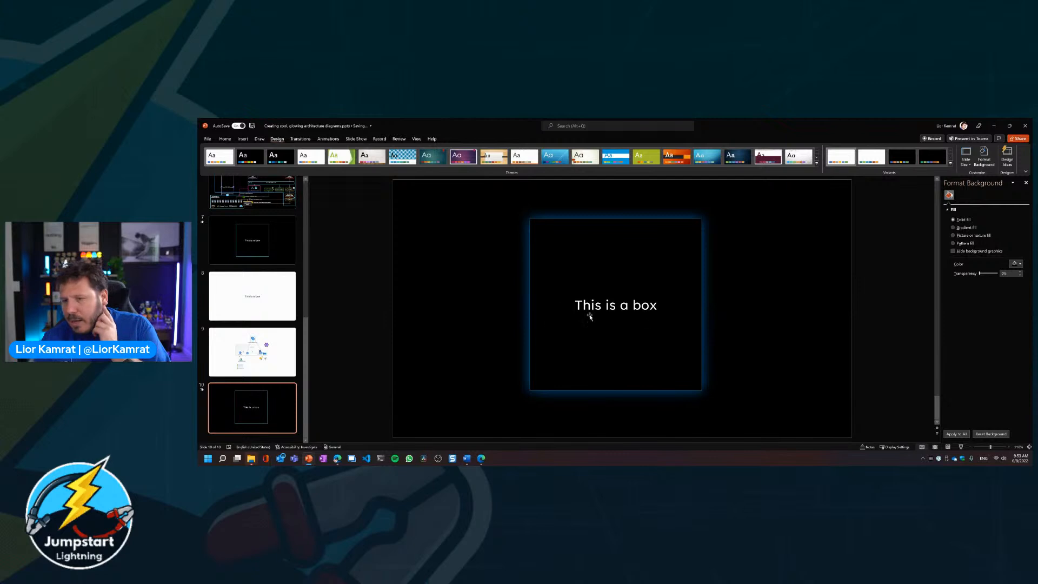
Step: On slide 9, outline the diagram's shaded area in red, circle the purple icon with an arrow toward it, and clear the annotations
left_click(245, 358)
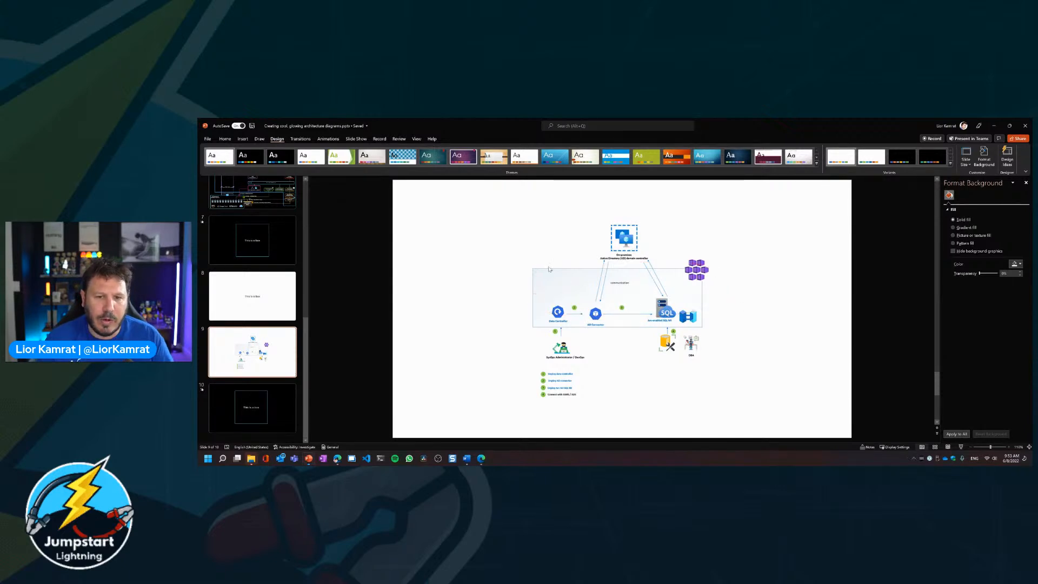
key("ctrl+2")
mouse_move(533, 270)
left_mouse_down()
mouse_move(533, 307)
mouse_move(551, 329)
mouse_move(664, 327)
mouse_move(710, 272)
mouse_move(546, 269)
left_mouse_up()
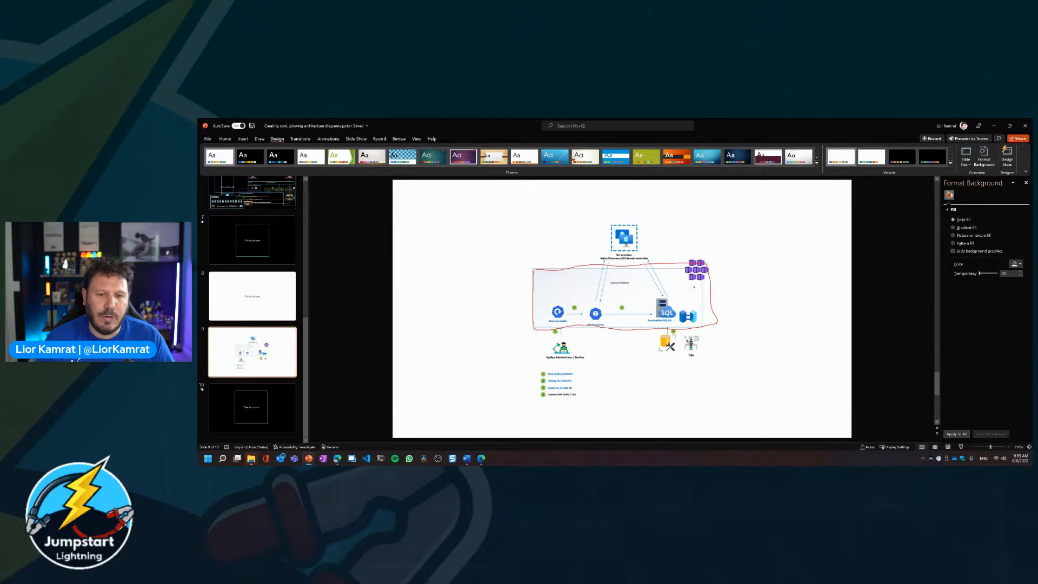
mouse_move(696, 257)
left_mouse_down()
mouse_move(692, 282)
mouse_move(699, 257)
left_mouse_up()
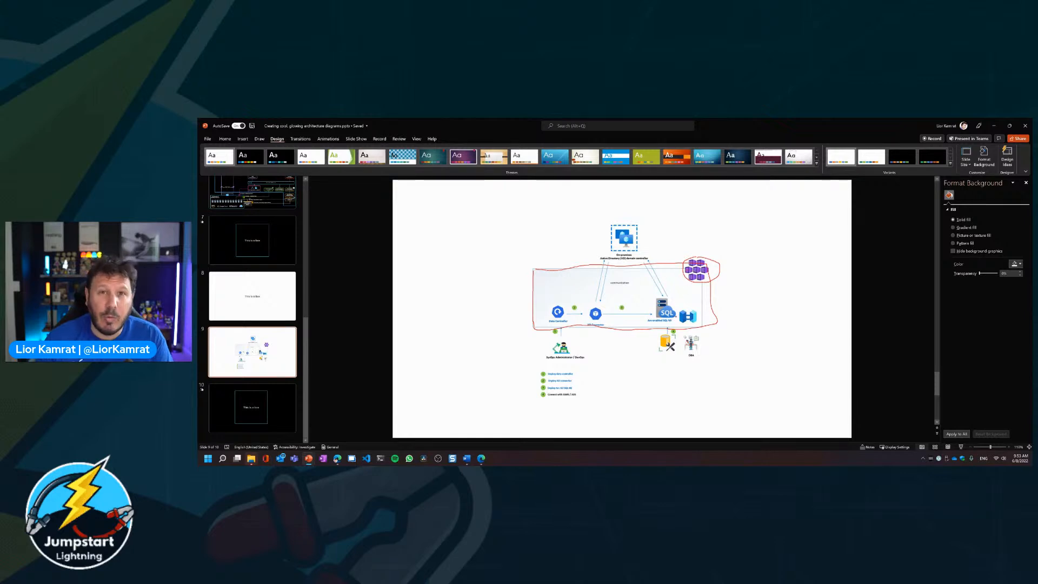
left_click_drag(689, 232, 694, 255)
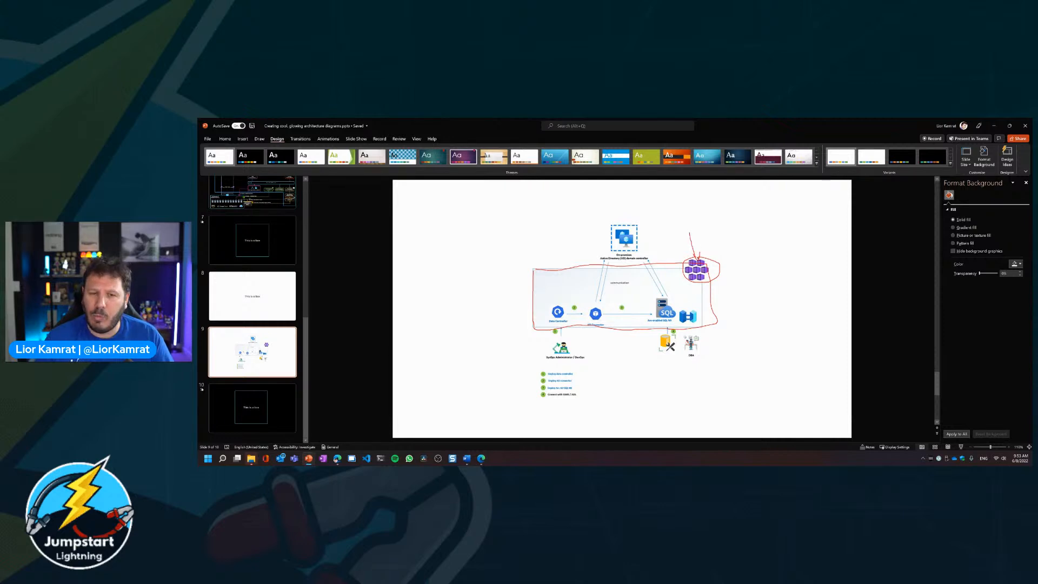
key("Escape")
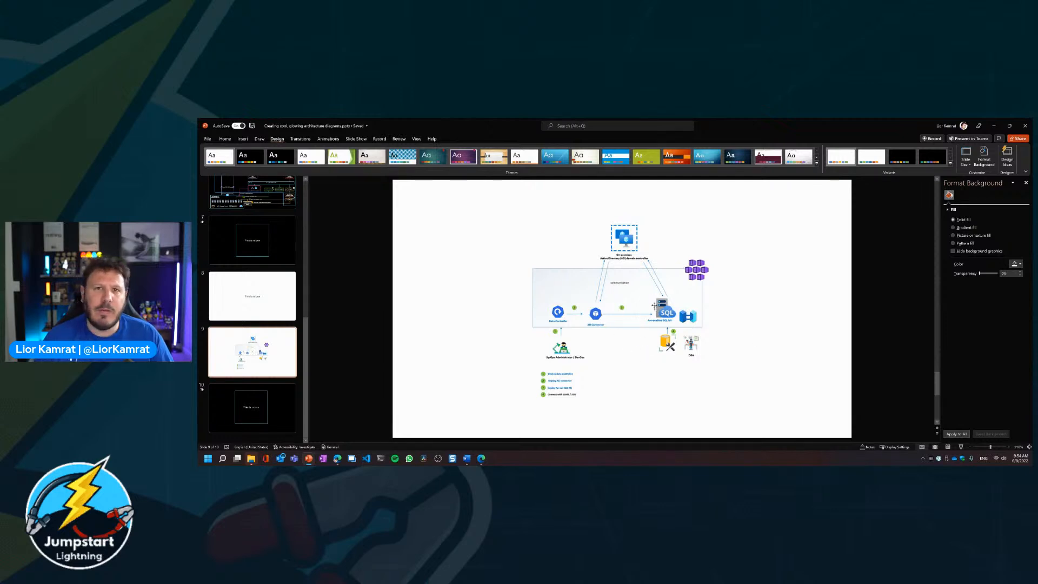
Step: On slide 9, circle the two blue icons, the SQL icon and its connector arrows in red, and clear the annotations
mouse_move(562, 298)
left_mouse_down()
mouse_move(573, 320)
mouse_move(576, 301)
mouse_move(584, 320)
mouse_move(606, 300)
left_mouse_up()
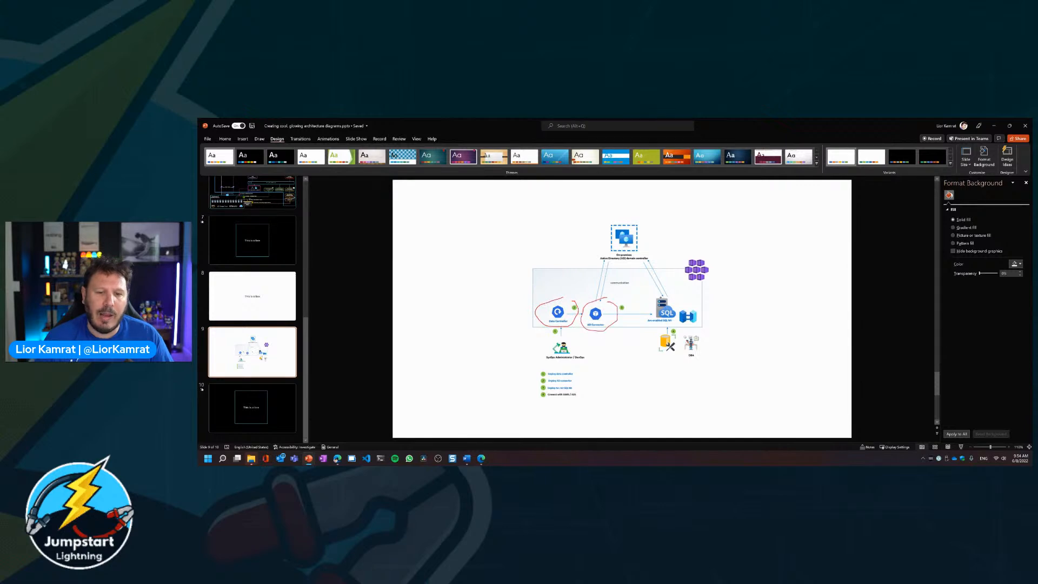
mouse_move(669, 295)
left_mouse_down()
mouse_move(653, 318)
mouse_move(676, 299)
mouse_move(628, 306)
left_mouse_up()
mouse_move(647, 252)
left_mouse_down()
mouse_move(644, 296)
mouse_move(669, 270)
mouse_move(649, 249)
left_mouse_up()
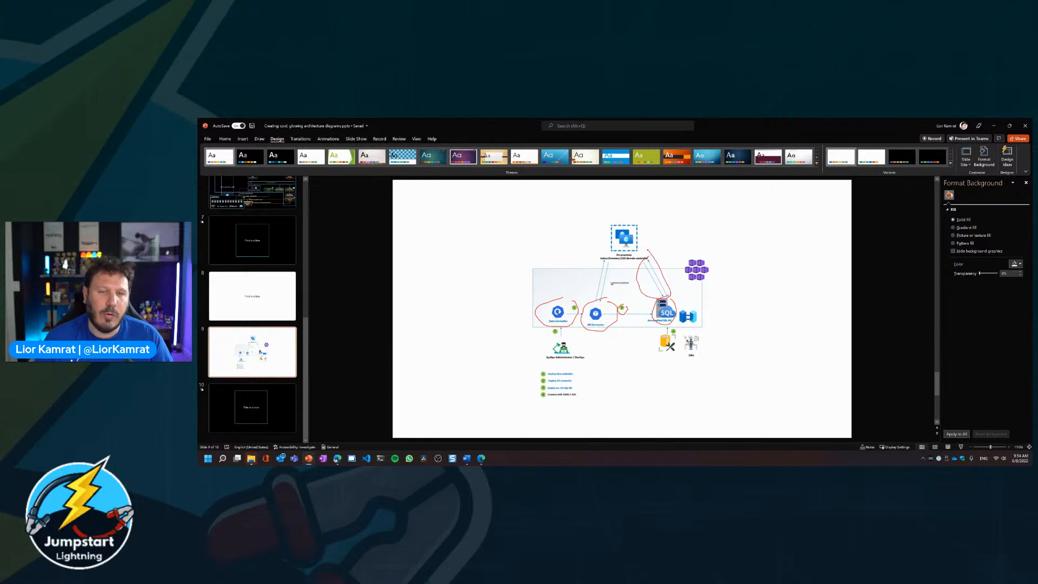
key("Escape")
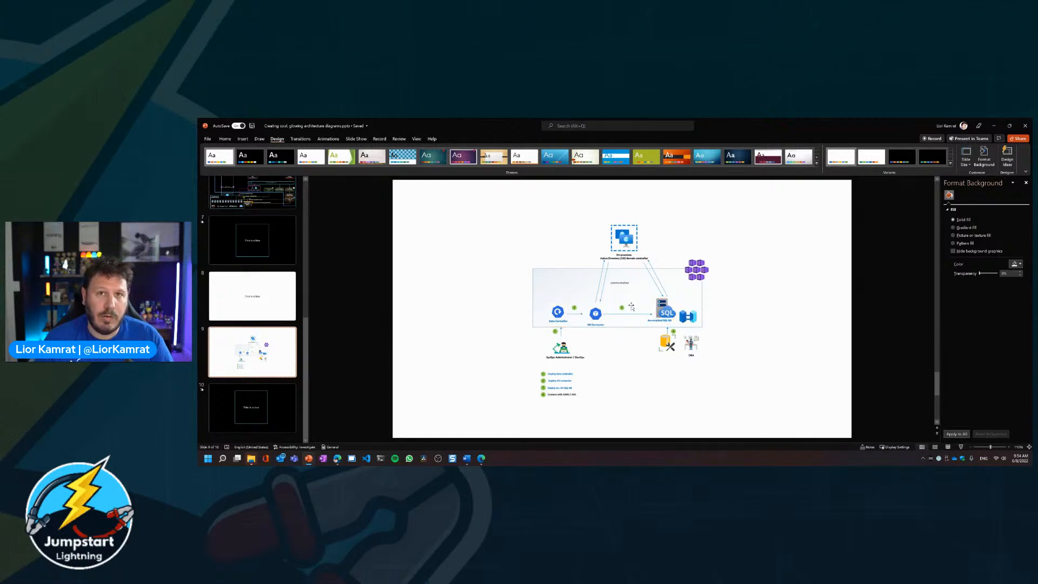
Step: Open slide 10 and check the font settings of the "This is a box" text in the glowing box
left_click(280, 422)
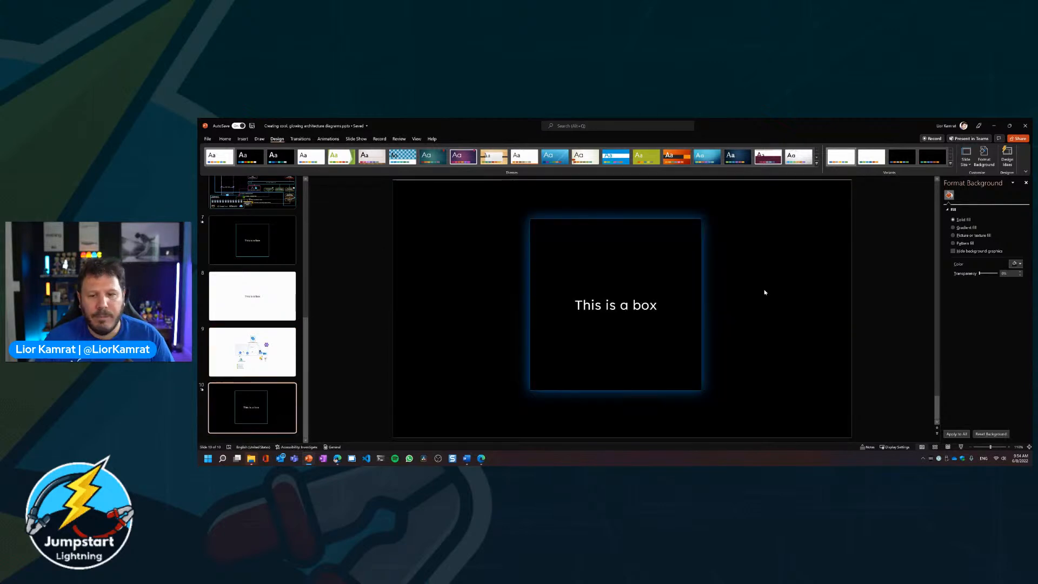
left_click(691, 305)
left_click(648, 310)
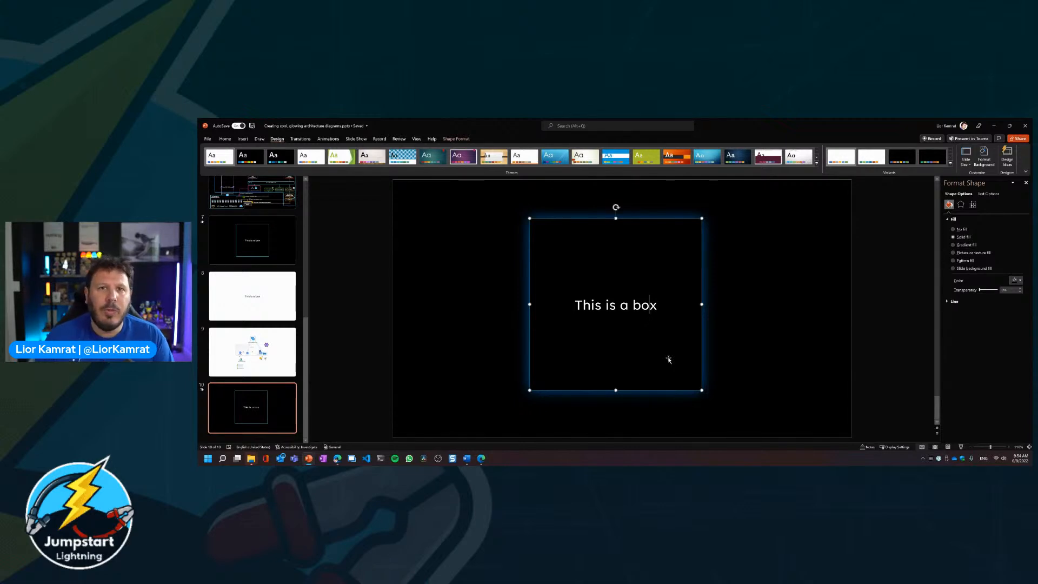
left_click(650, 358)
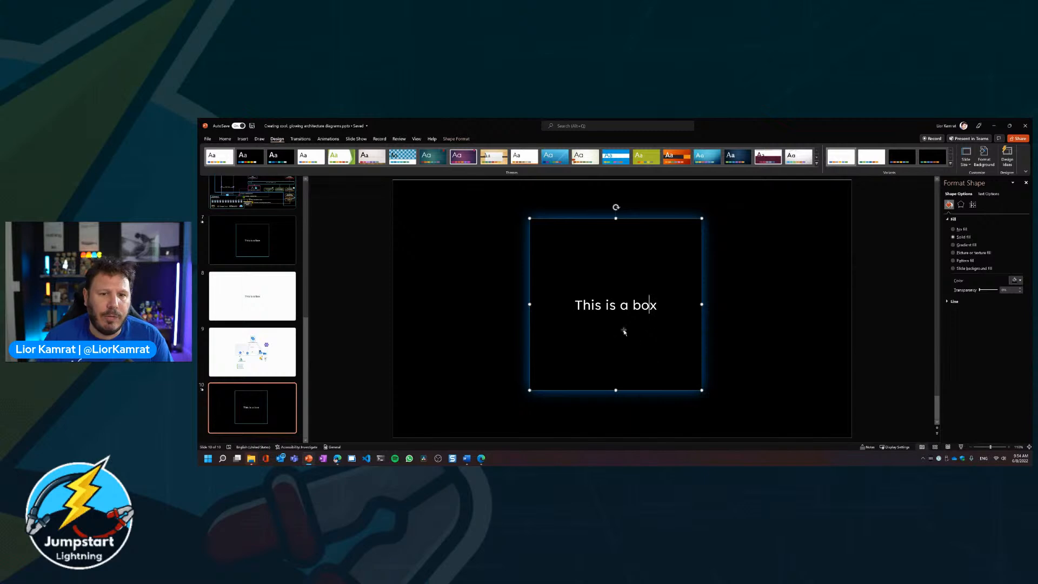
left_click(225, 139)
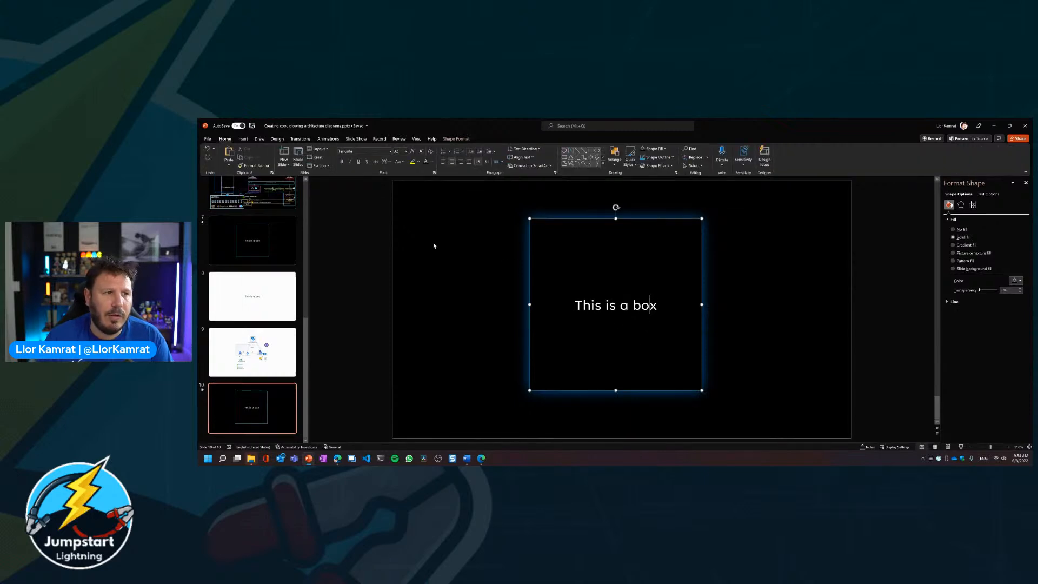
double_click(610, 305)
triple_click(611, 305)
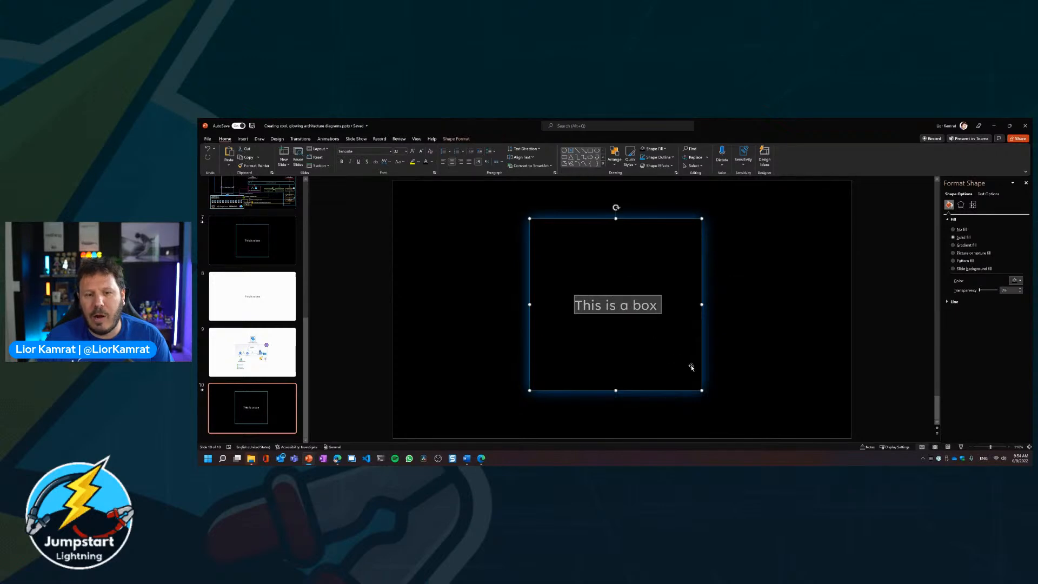
left_click(660, 312)
left_click(764, 350)
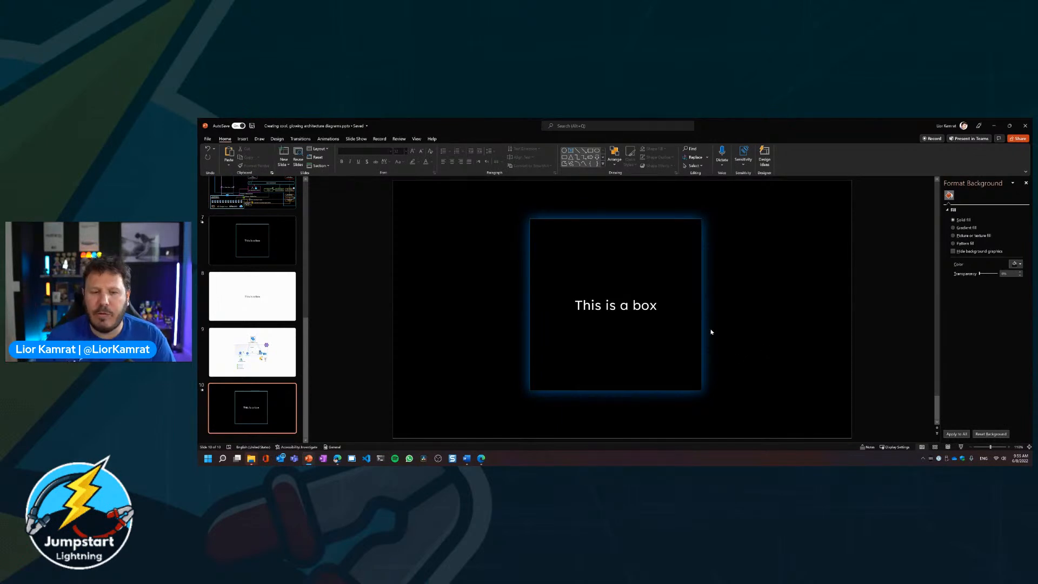
Step: Change the font of the "This is a box" text to Symbol Neu for Powerline
triple_click(643, 305)
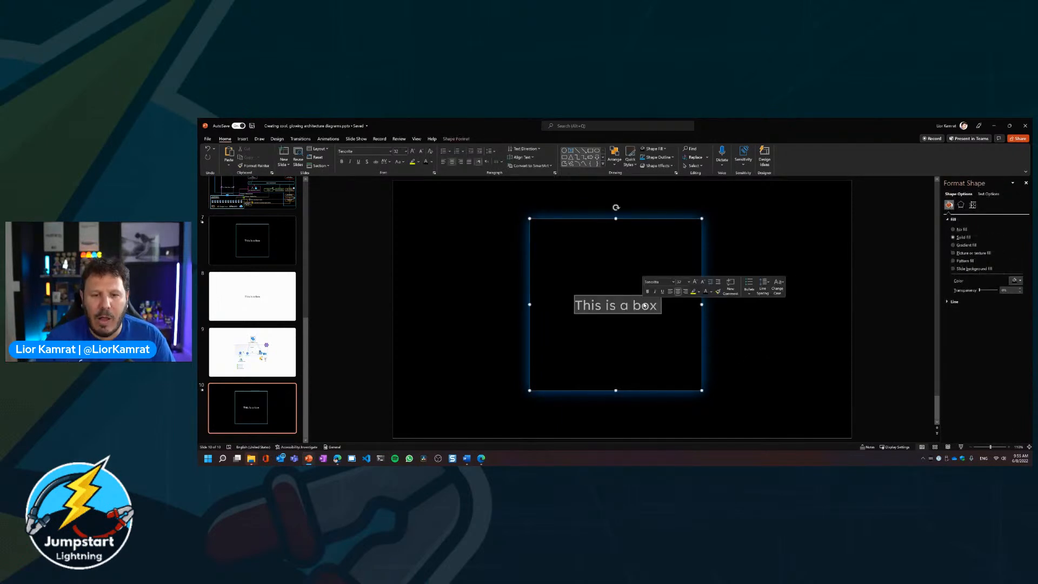
left_click(673, 282)
scroll(670, 367, "down", 2)
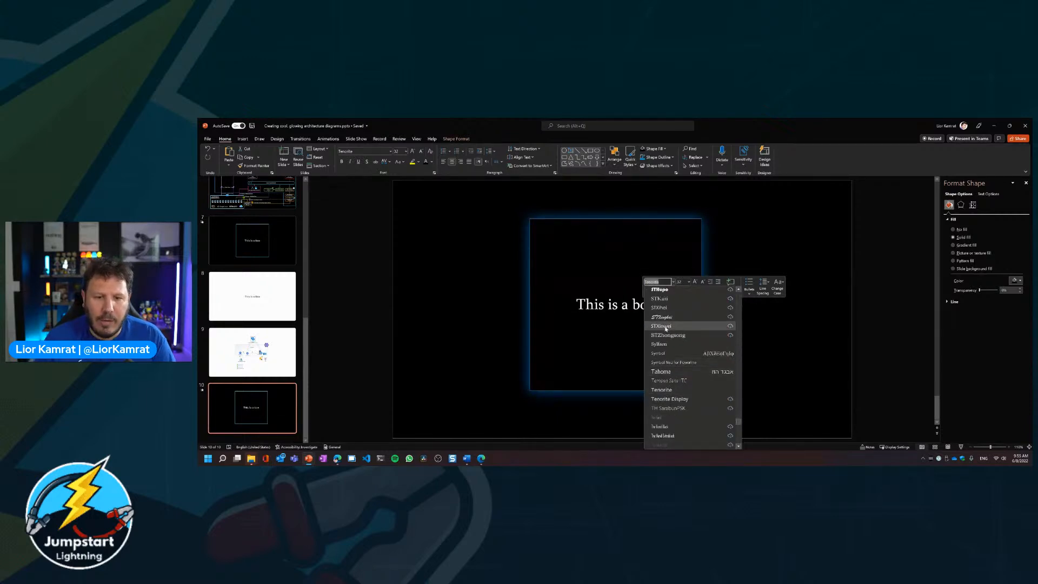
left_click(670, 362)
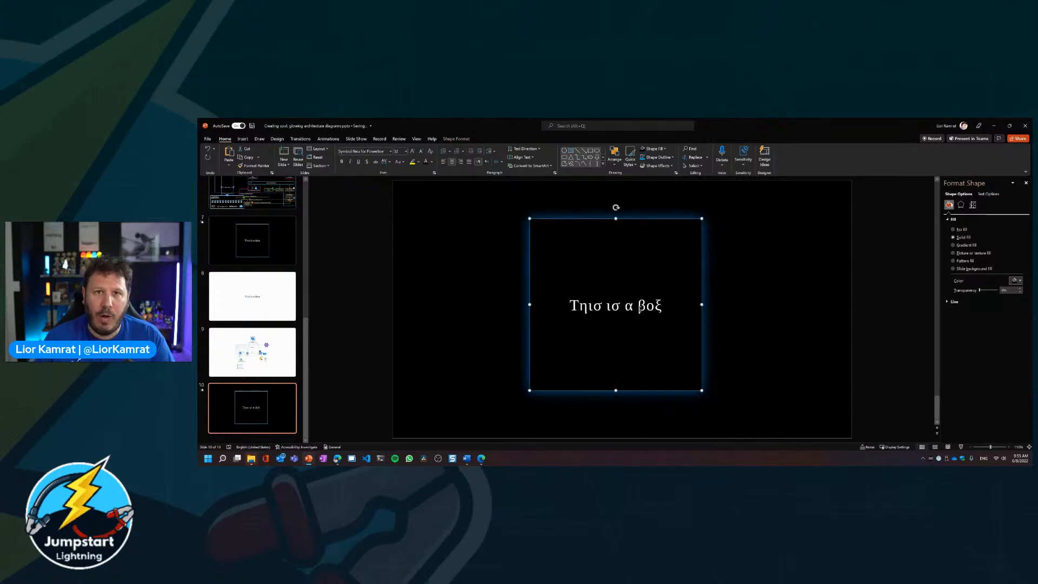
Step: Change the font of the glowing box's text to The Serif Hand Black
triple_click(640, 309)
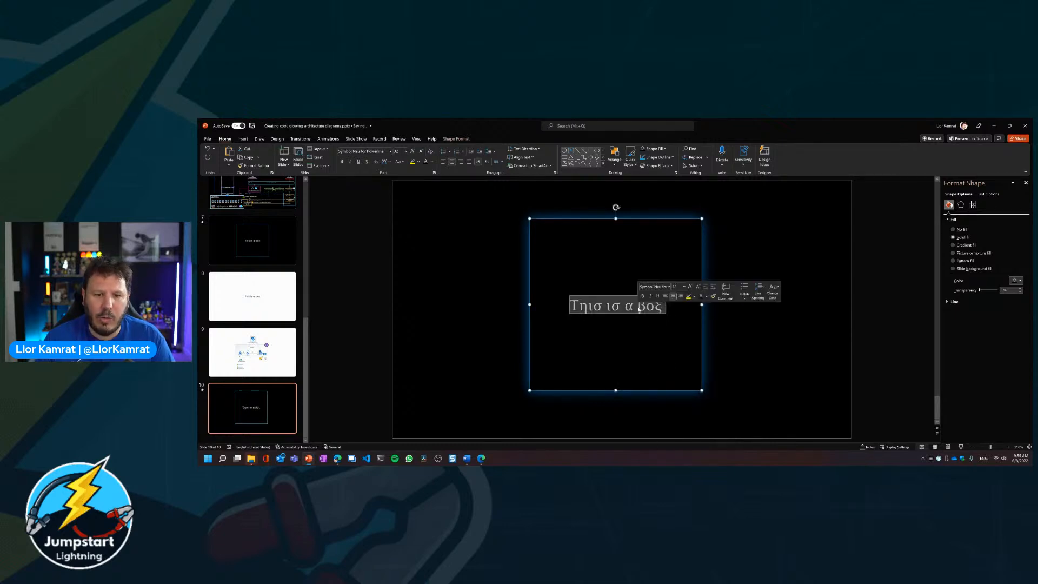
left_click(670, 288)
scroll(681, 254, "down", 3)
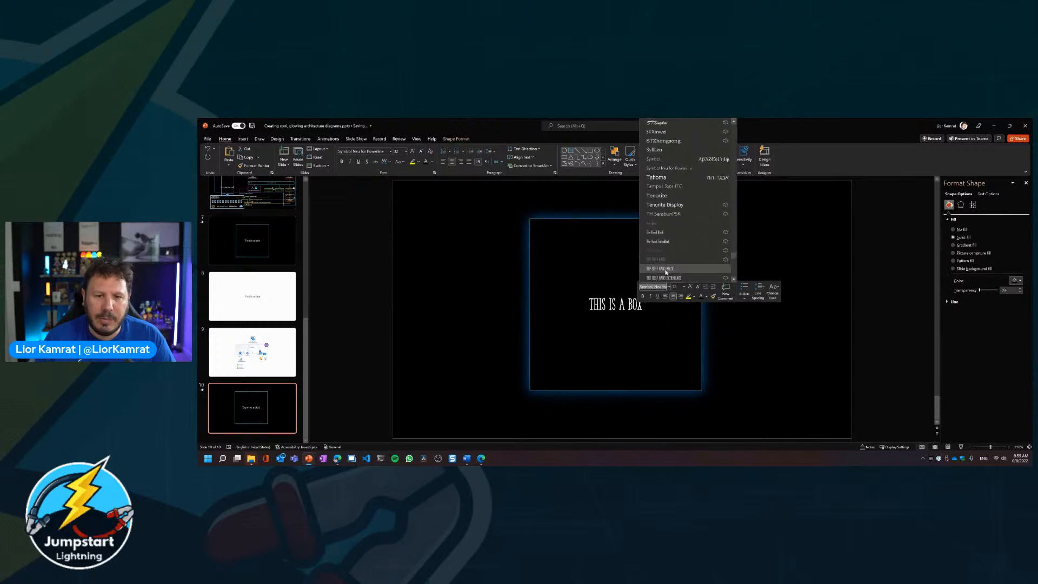
left_click(666, 268)
key("Escape")
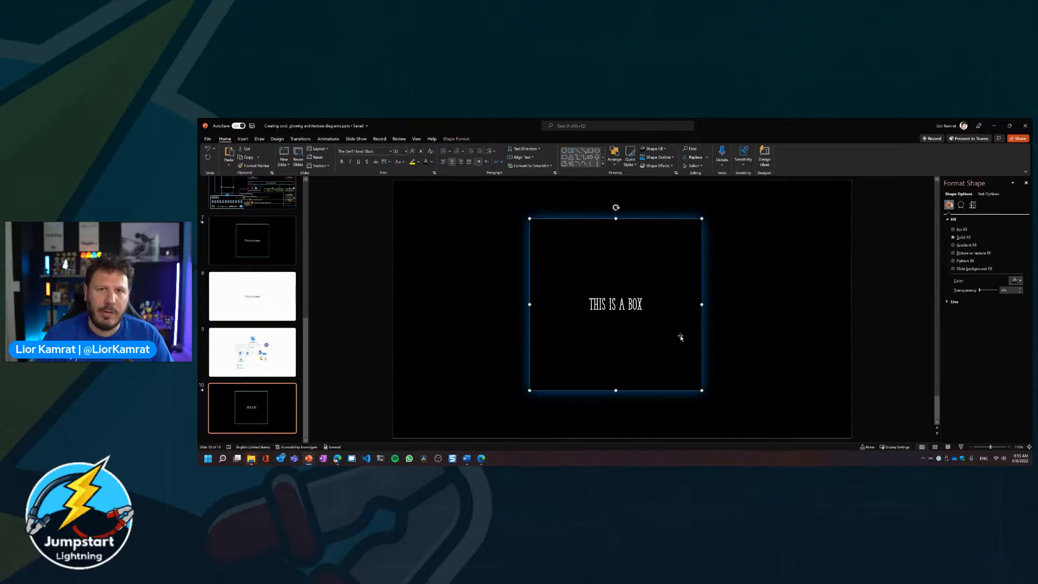
Step: Set the font of the whole text in the glowing box to Tenorite
triple_click(630, 312)
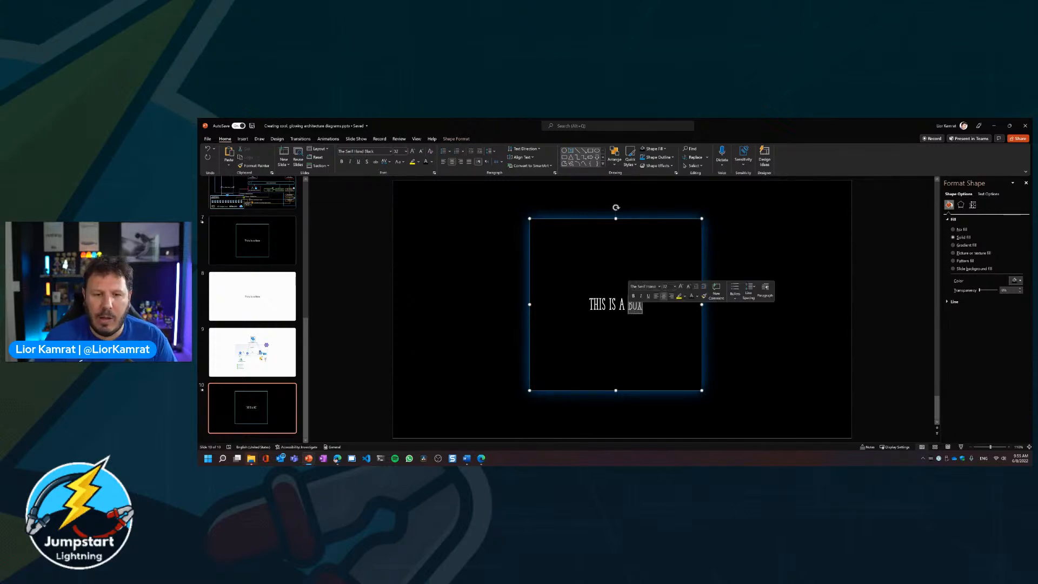
left_click(659, 287)
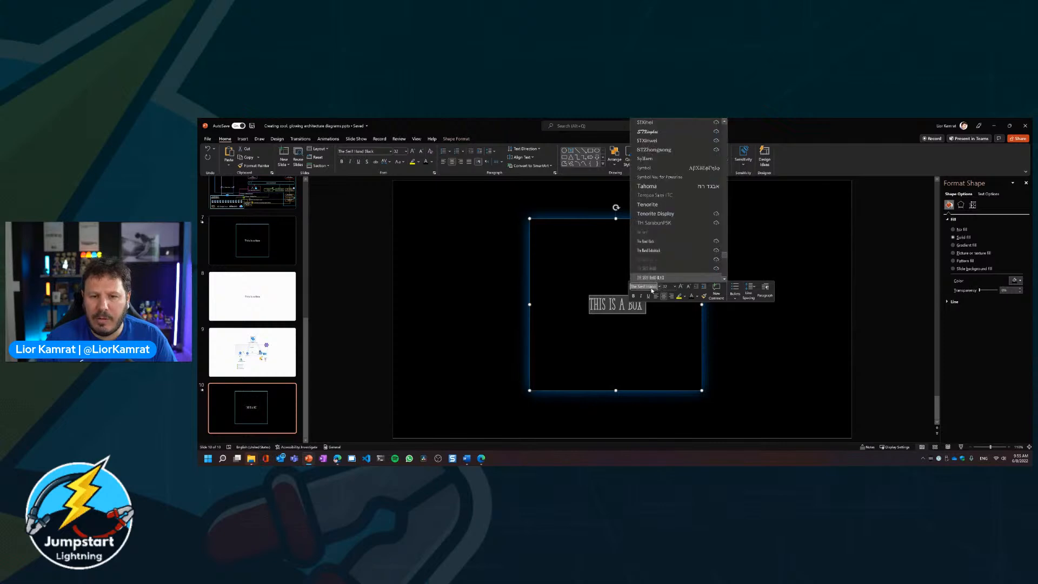
type("ten")
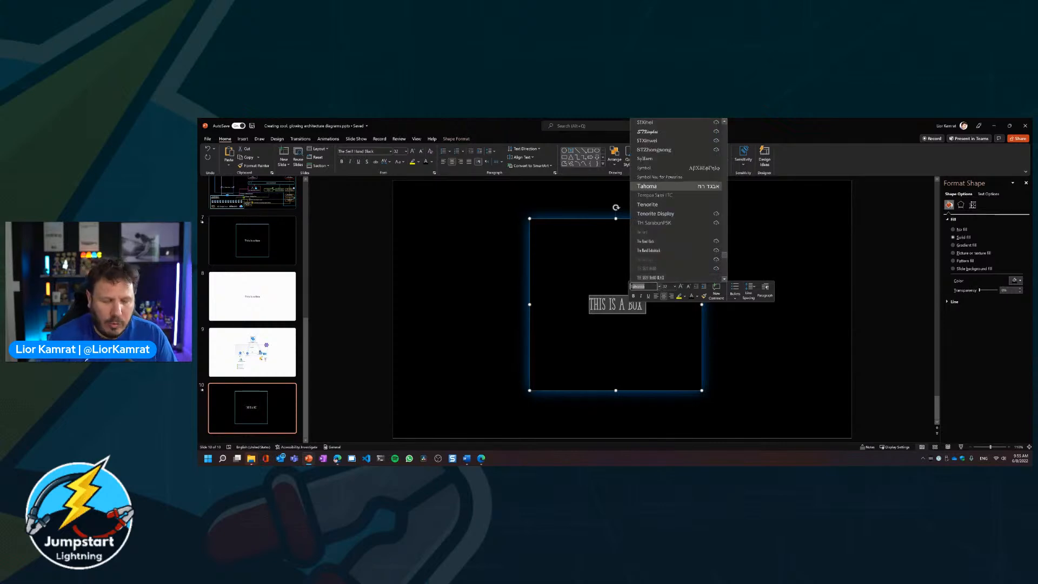
key("Return")
key("Escape")
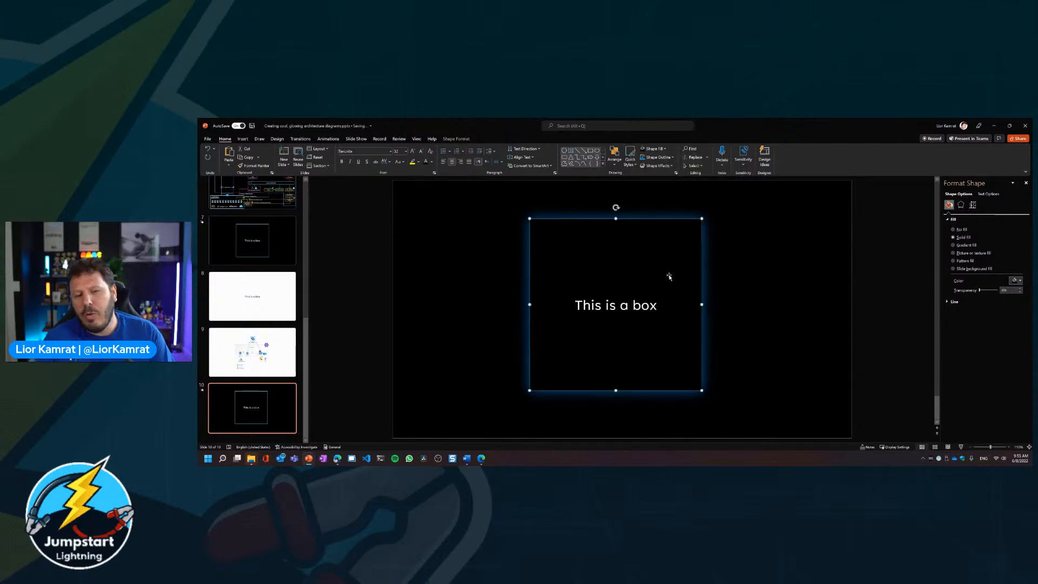
Step: Set the font size of the "This is a box" text to 11
triple_click(622, 308)
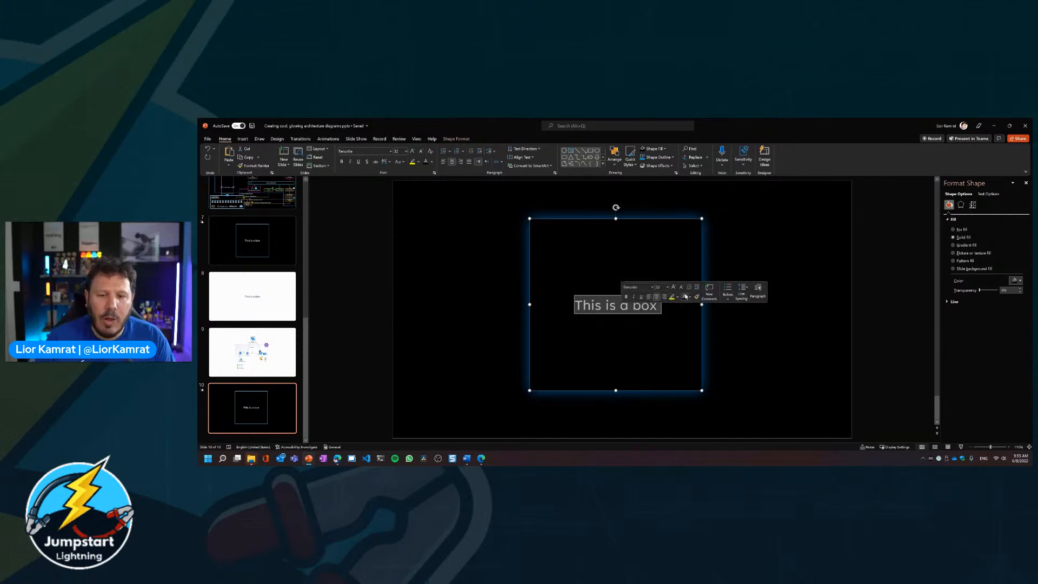
type("1")
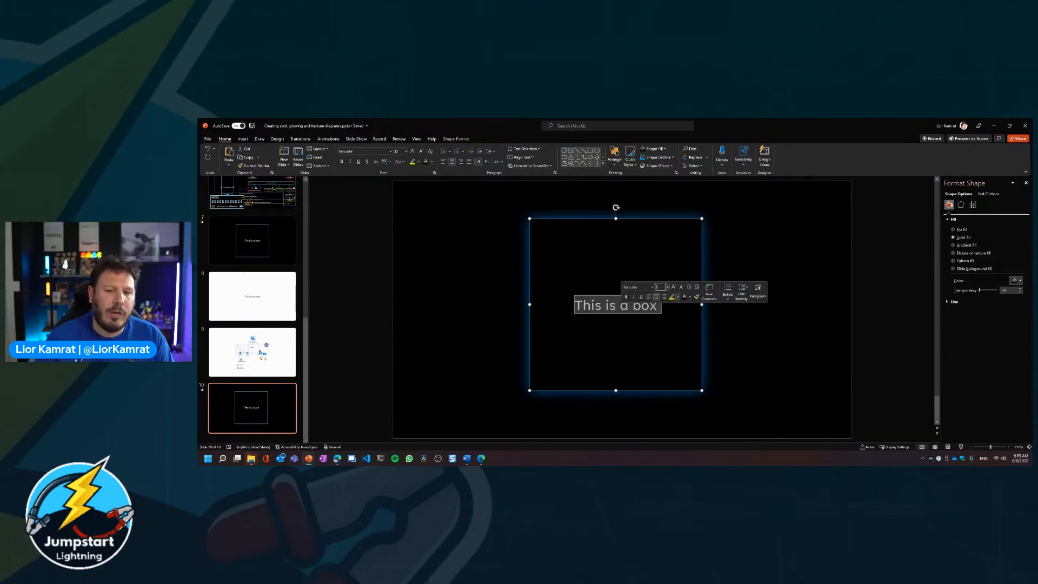
type("1")
key("Return")
left_click(723, 255)
left_click(674, 258)
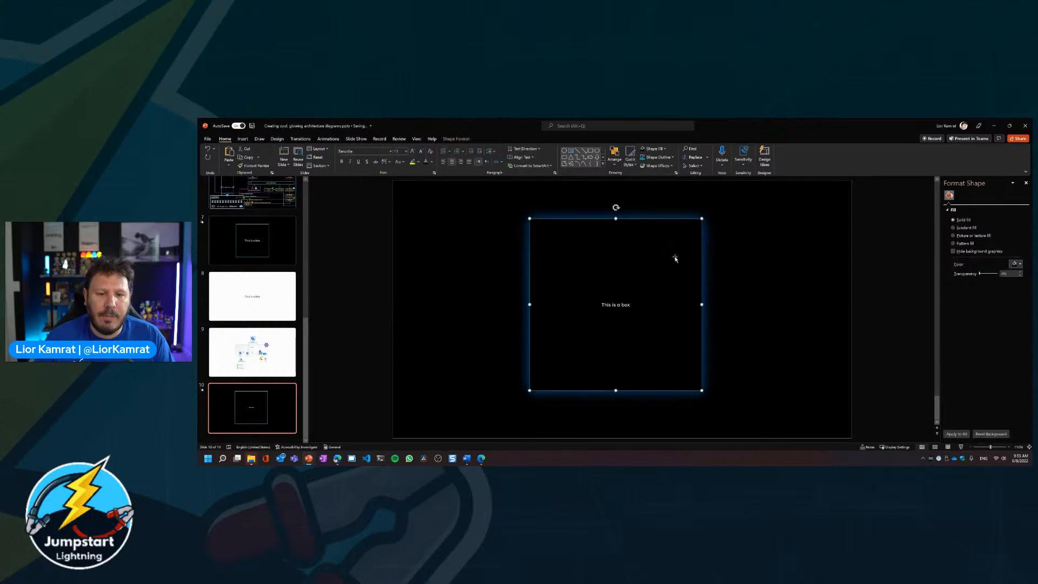
Step: Shrink the glowing box on slide 10 to a small rectangle about 1.7 inches wide and 1.2 inches high
left_click_drag(701, 218, 562, 308)
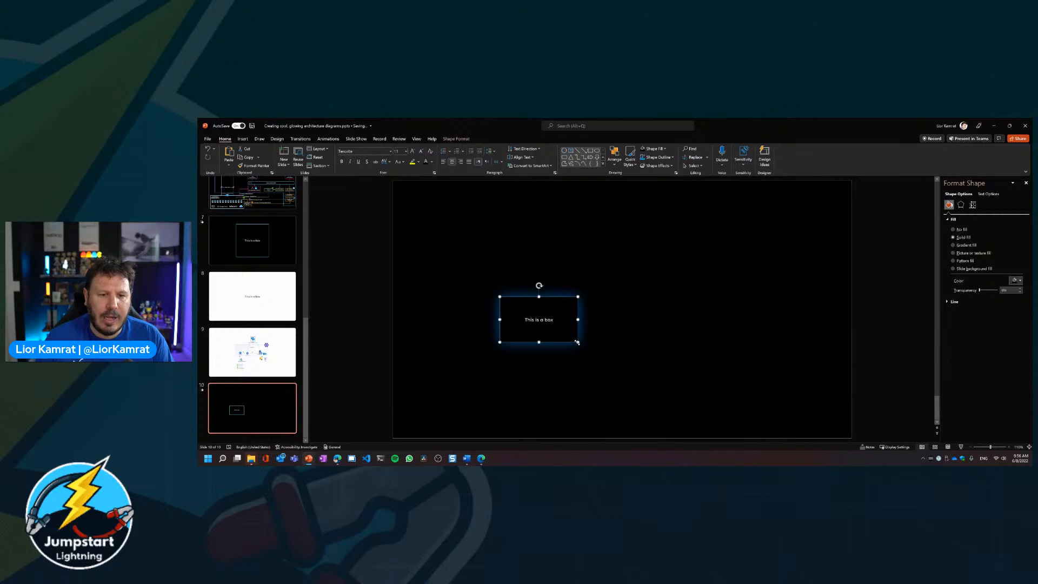
left_click_drag(576, 342, 558, 337)
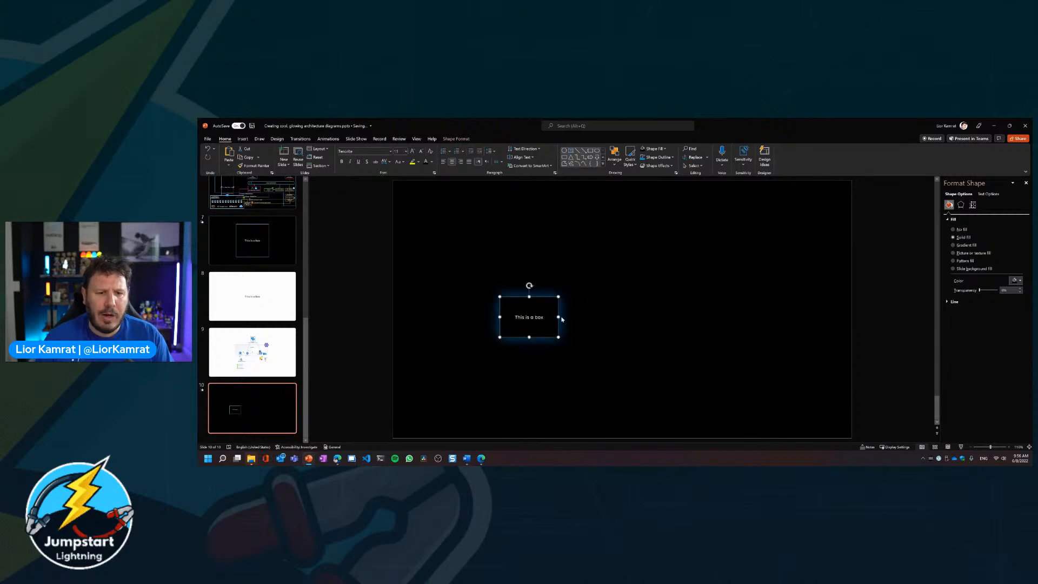
scroll(529, 329, "up", 4, "ctrl")
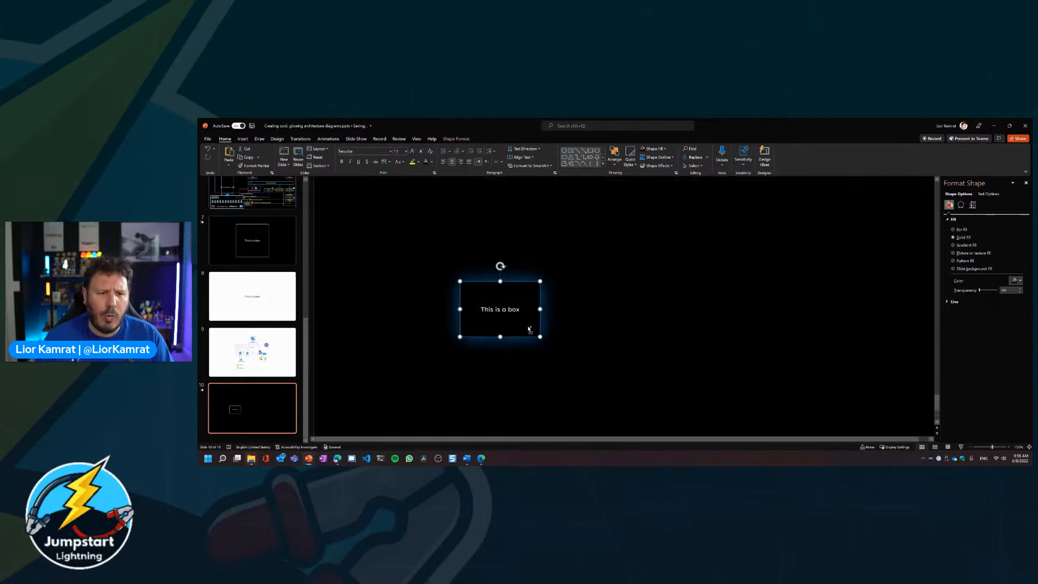
scroll(529, 329, "up", 5, "ctrl")
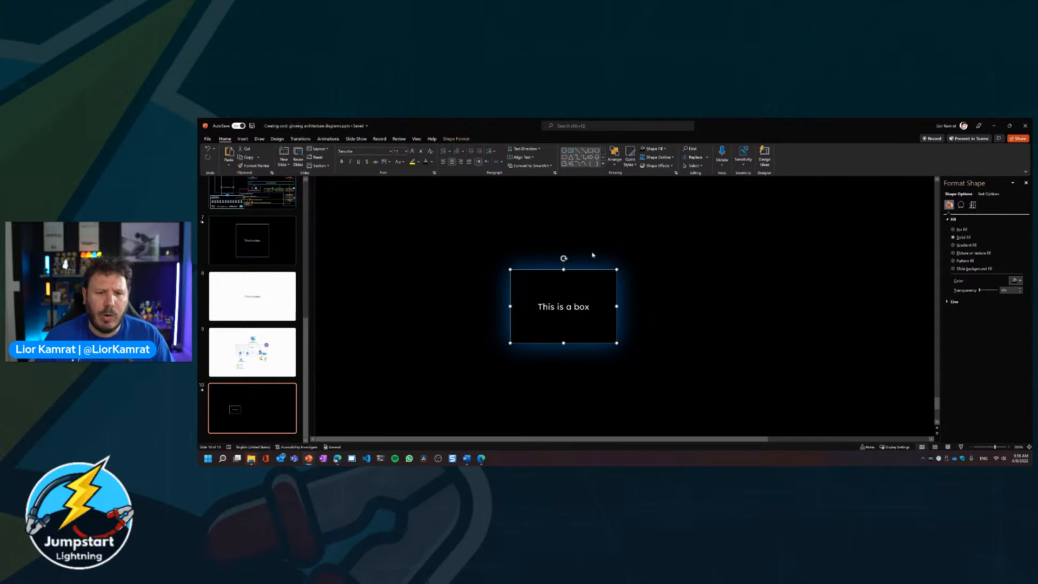
Step: Move the small glowing box farther left and slightly up on slide 10, leaving room beside it
left_click(643, 326)
left_click(598, 306)
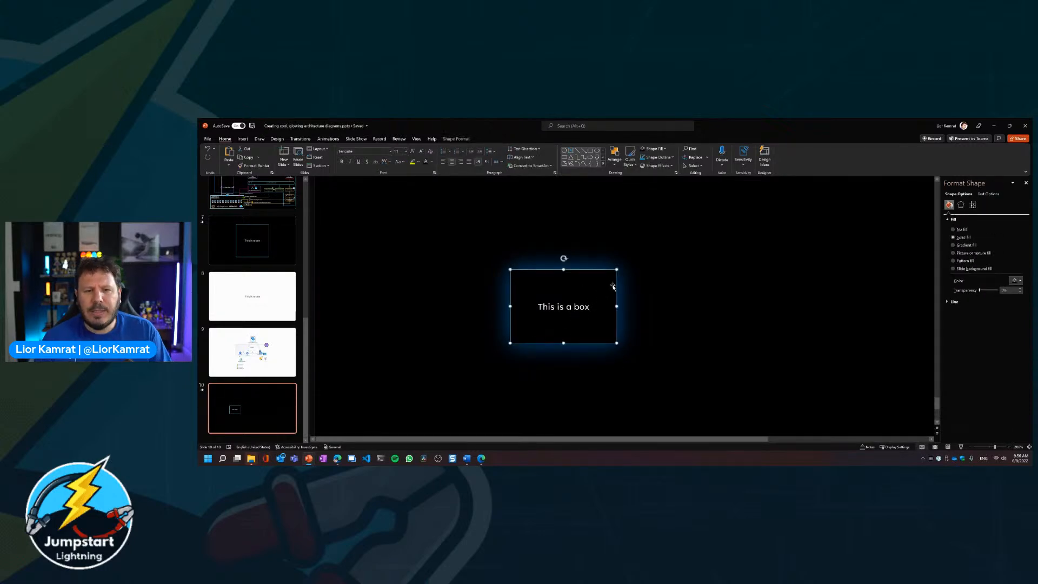
left_click(627, 280)
left_click_drag(610, 276, 543, 272)
left_click(628, 292)
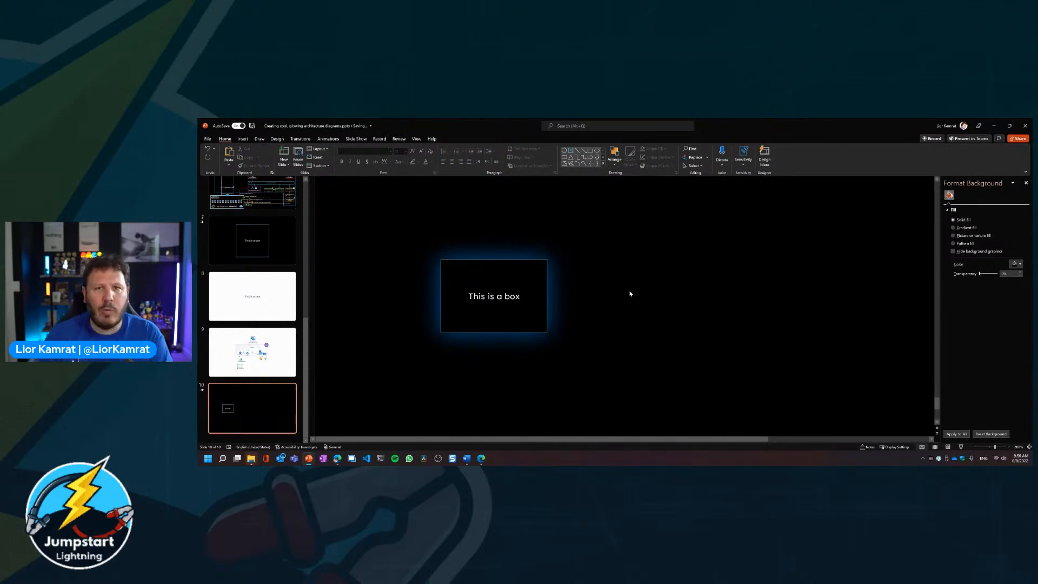
Step: Insert a plain rectangle about 1.9 inches wide and 1 inch high to the right of the glowing box
left_click(243, 139)
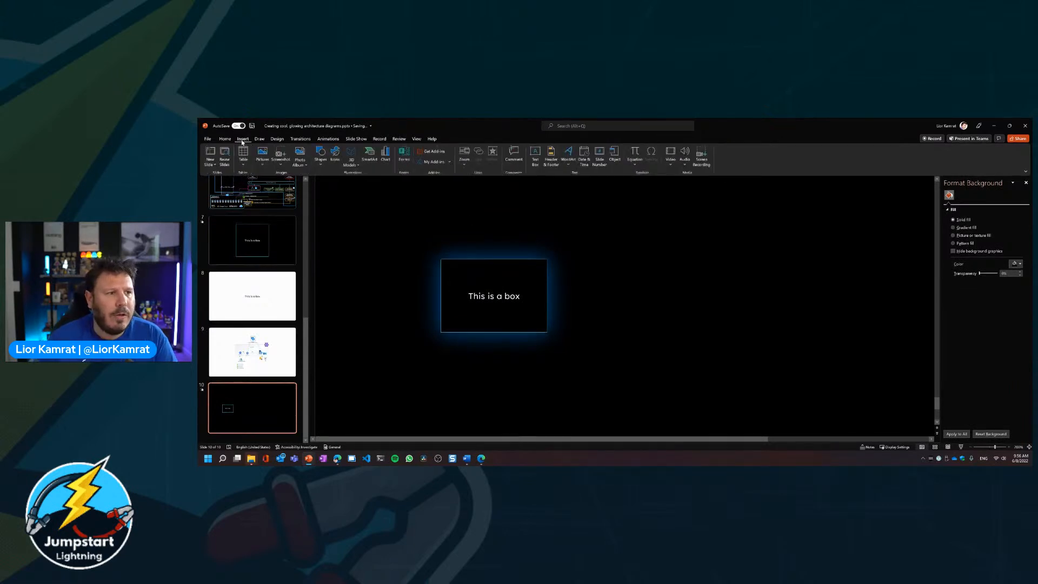
left_click(320, 156)
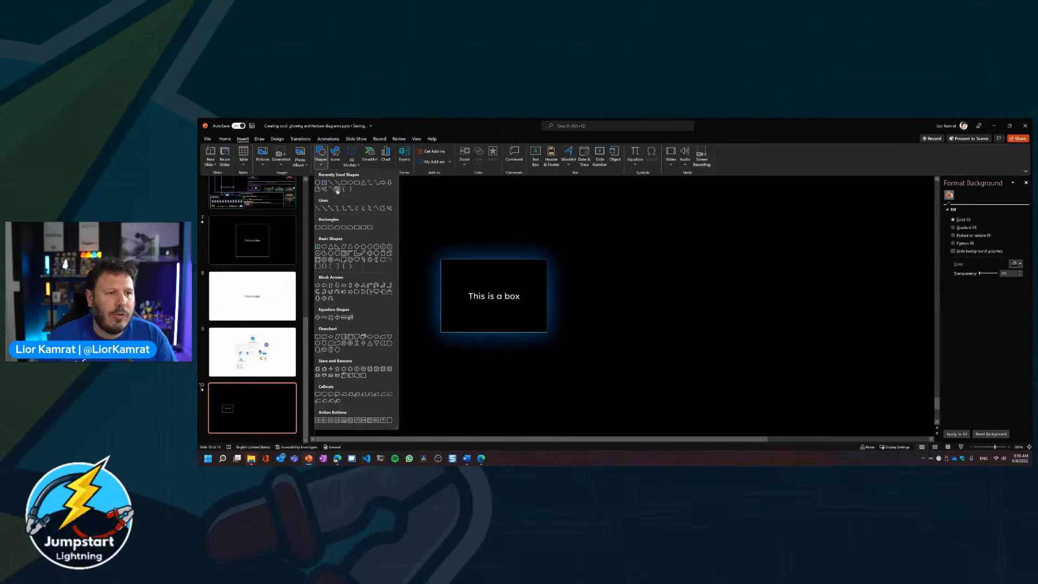
left_click(343, 183)
left_click_drag(620, 270, 740, 332)
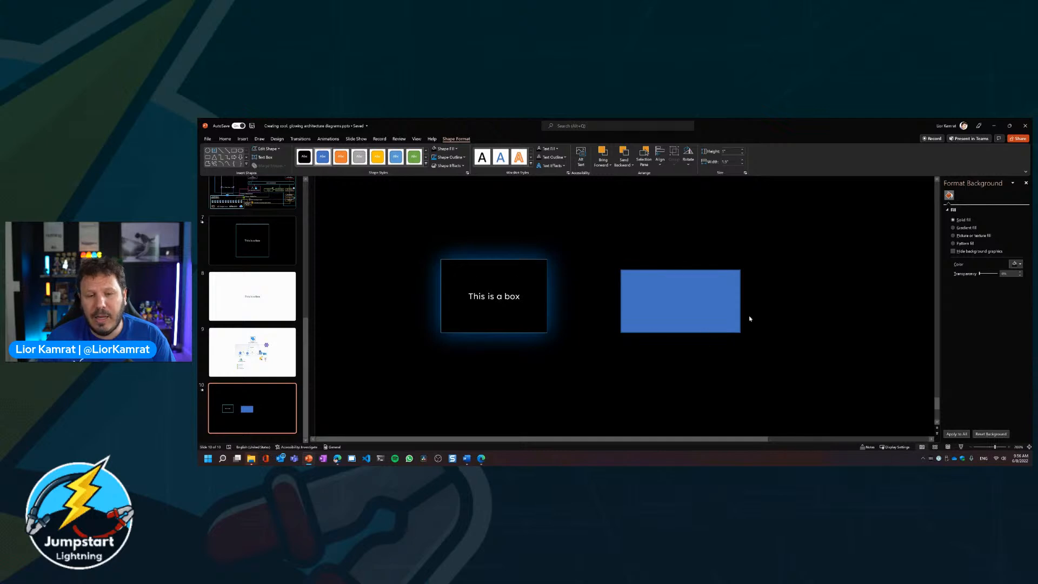
left_click(704, 309)
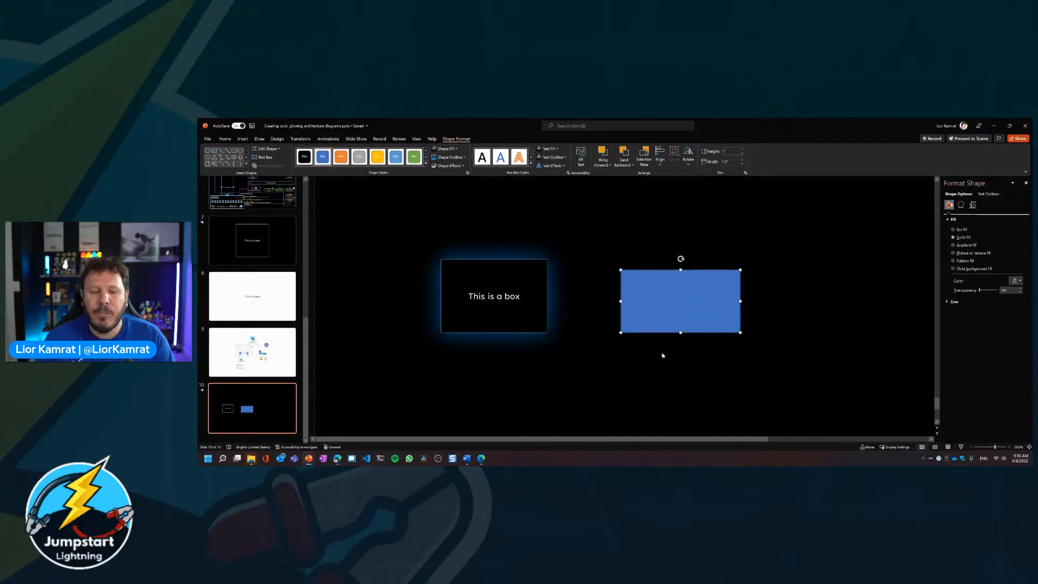
Step: Select the glowing box and open its shadow effect settings for inspection
left_click(541, 286)
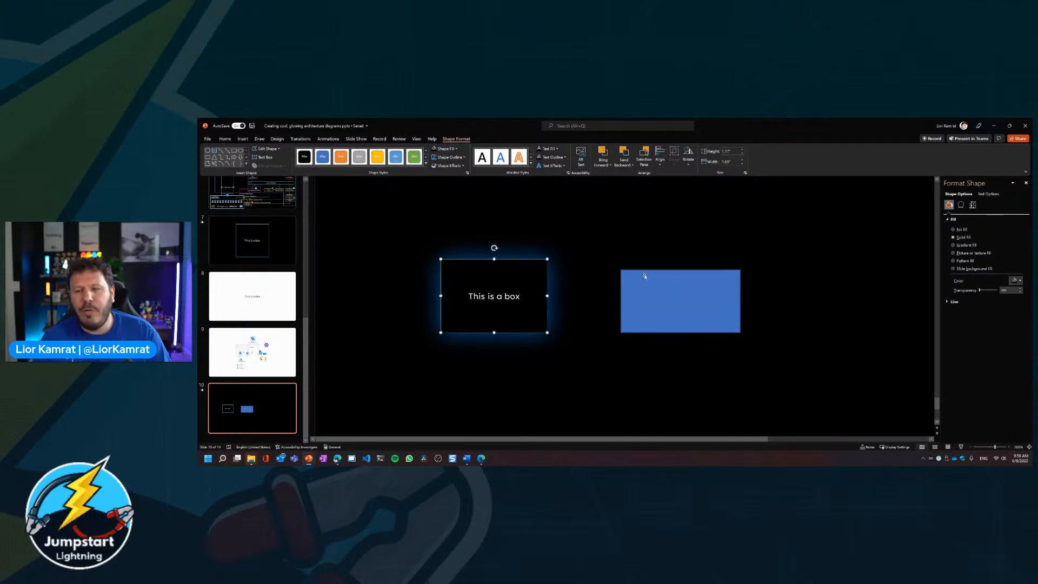
left_click(557, 238)
left_click(530, 276)
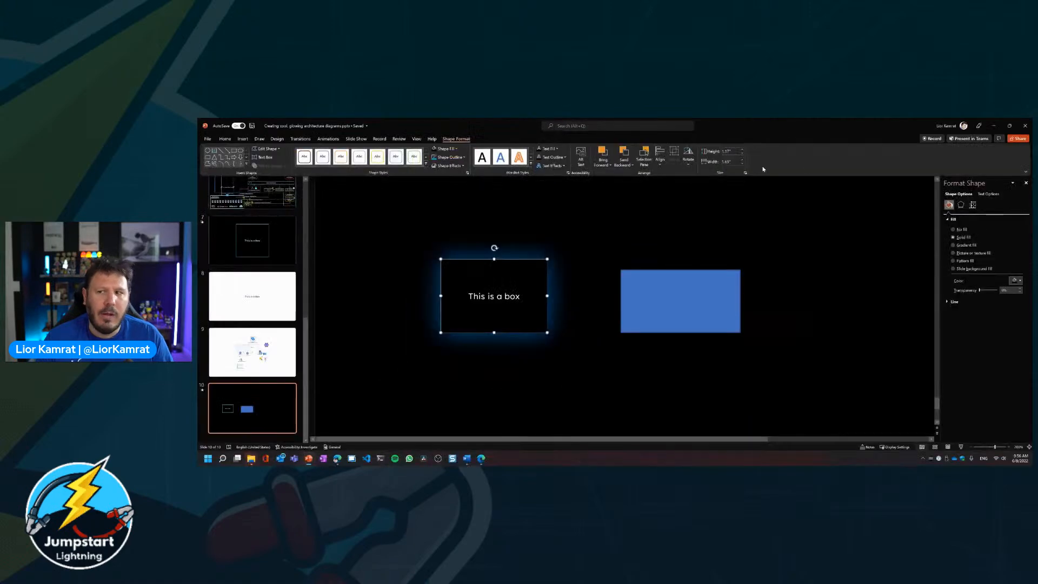
left_click(961, 205)
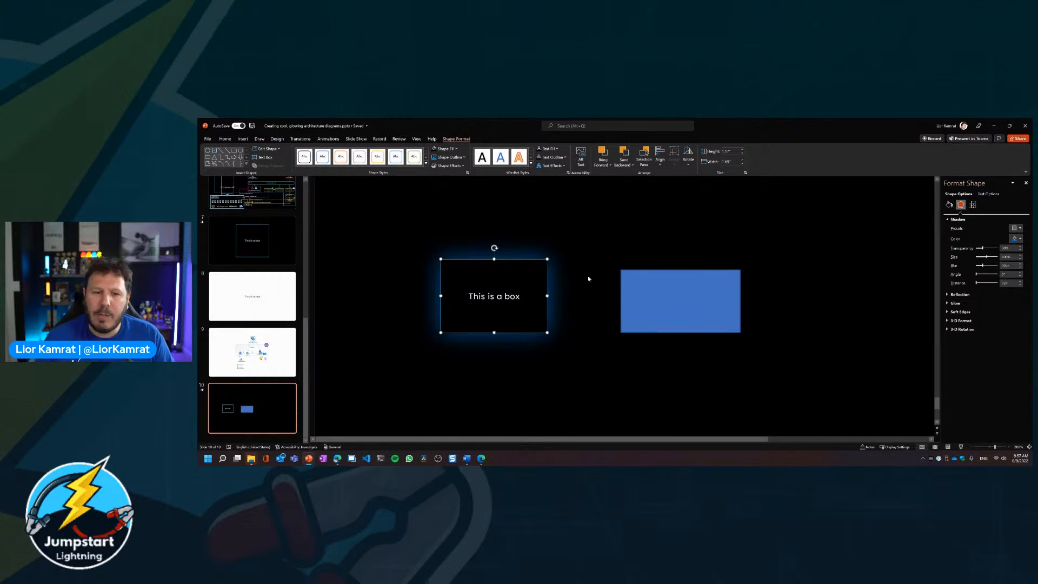
Step: Examine the glowing box's shadow settings and colour choices, comparing them with those of the plain blue rectangle
left_click(759, 266)
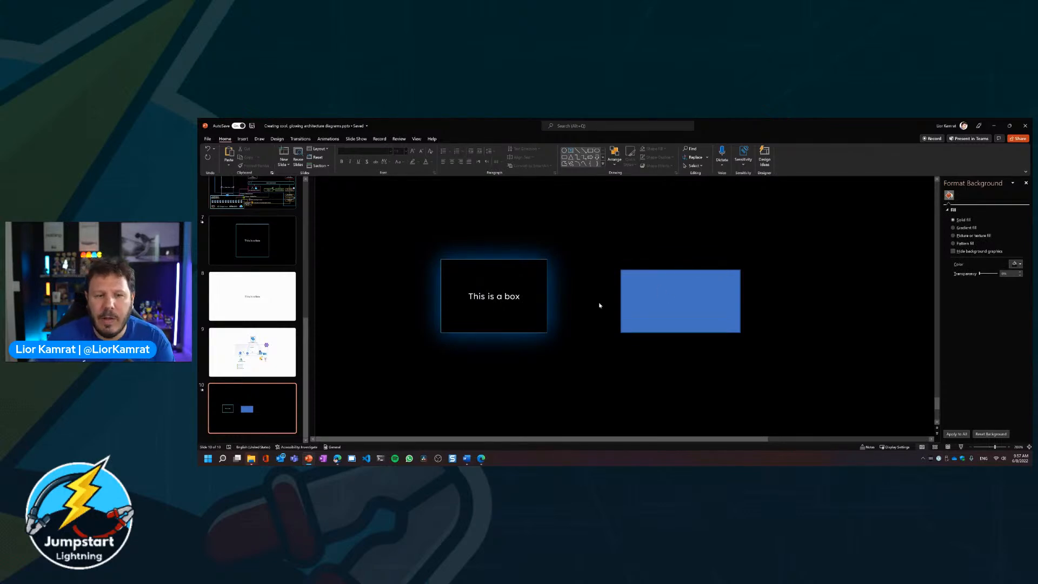
left_click(544, 297)
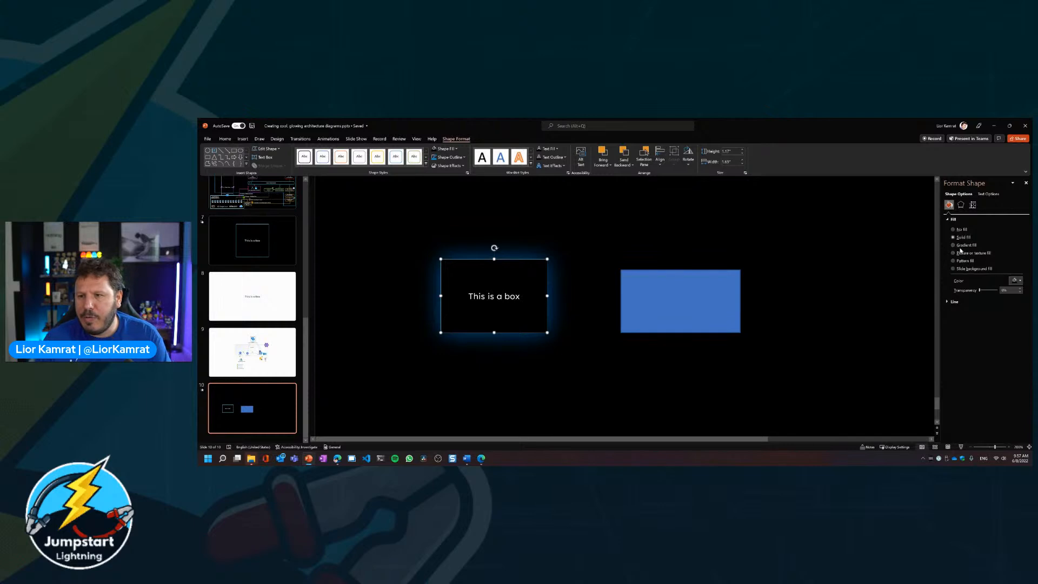
left_click(961, 205)
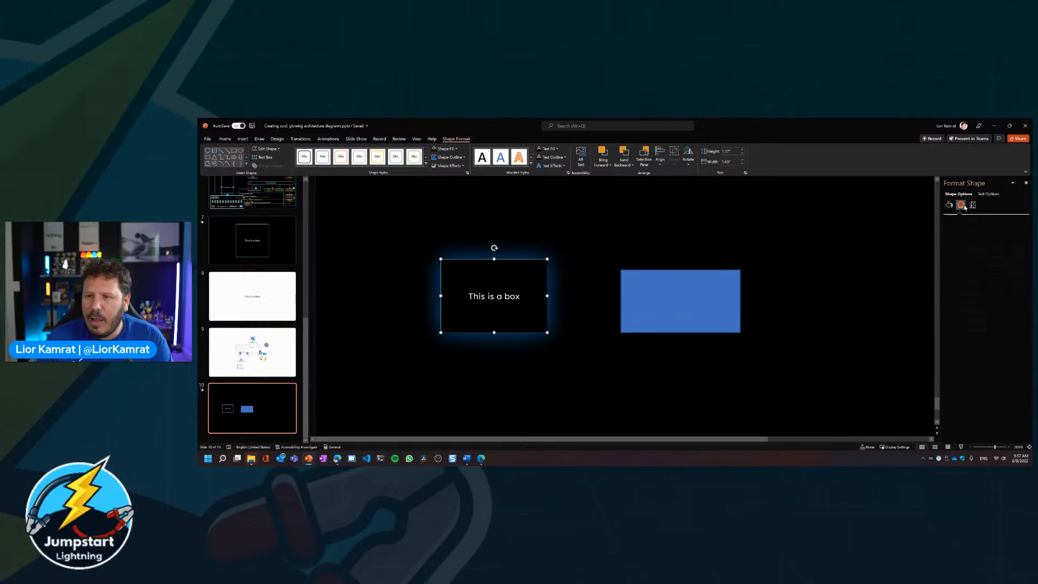
left_click(957, 219)
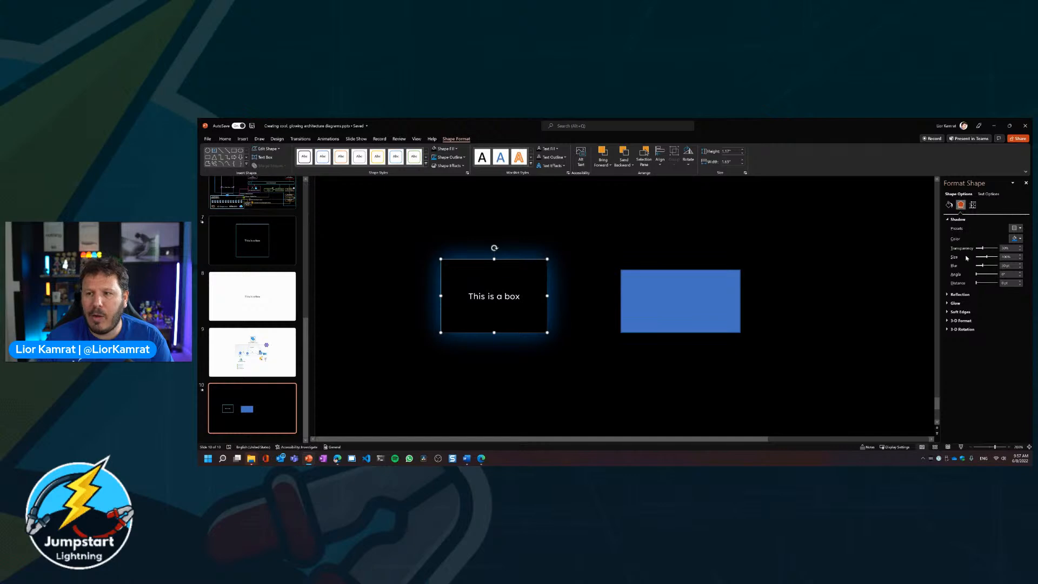
left_click(678, 294)
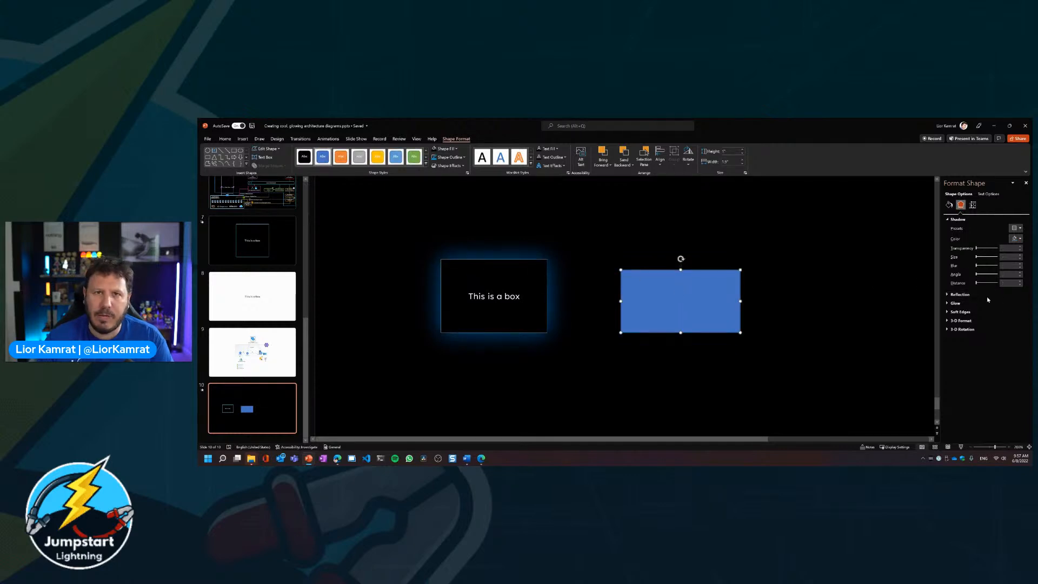
left_click(537, 298)
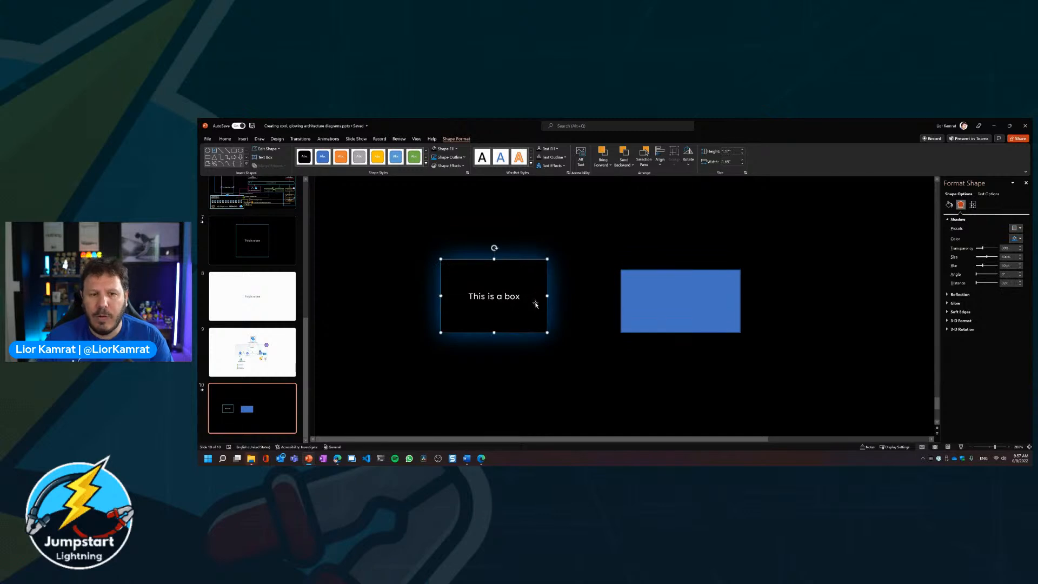
left_click(1020, 239)
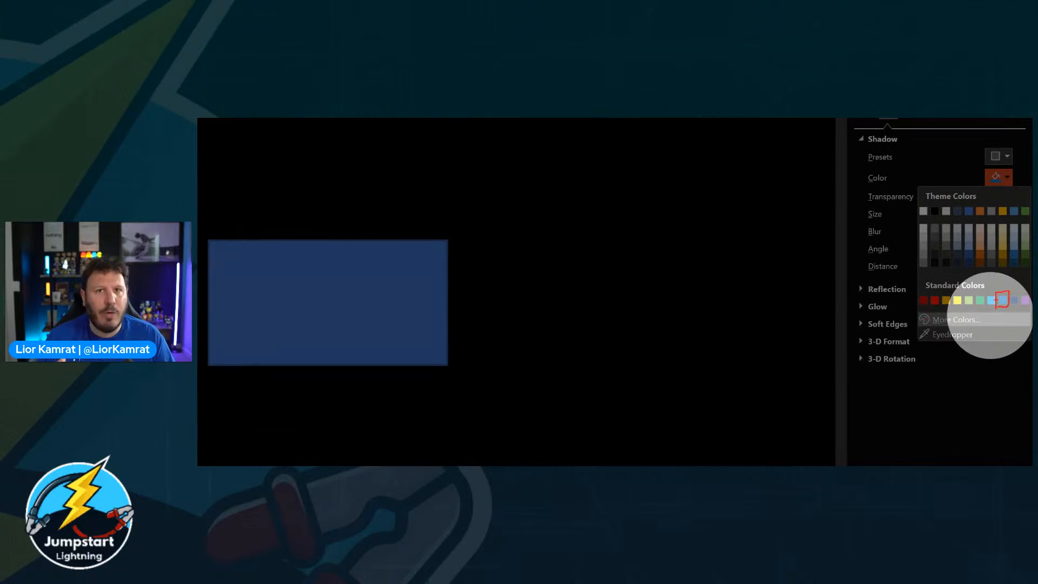
left_click(1003, 300)
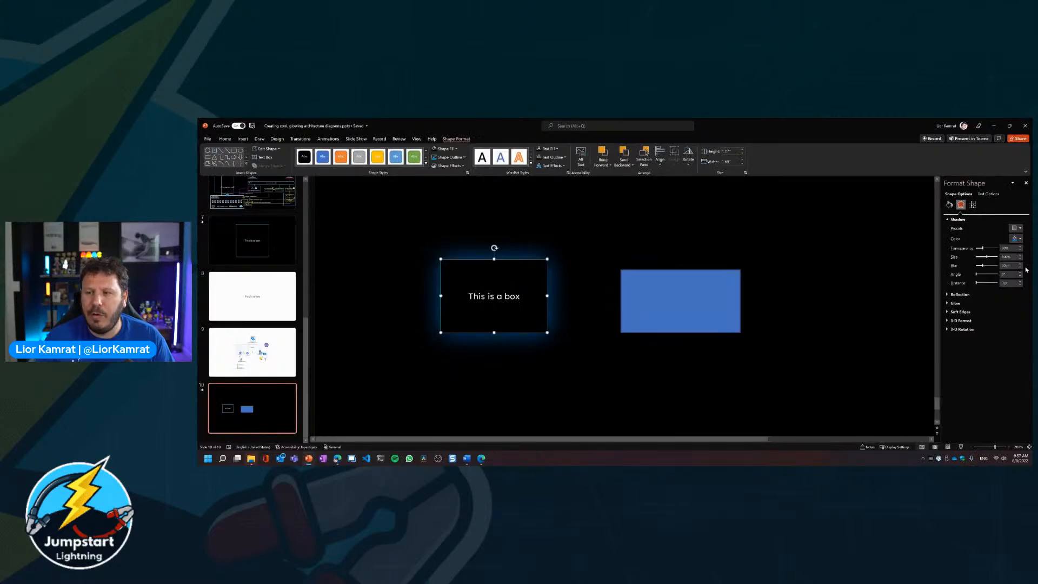
Step: Set the plain rectangle's shadow colour to the standard Blue
left_click(722, 305)
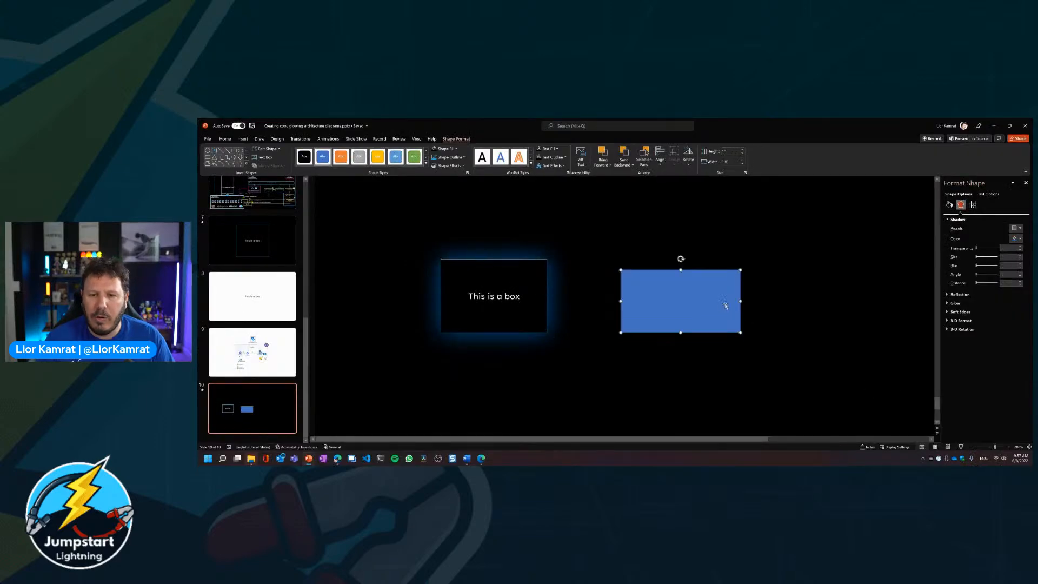
left_click(1020, 240)
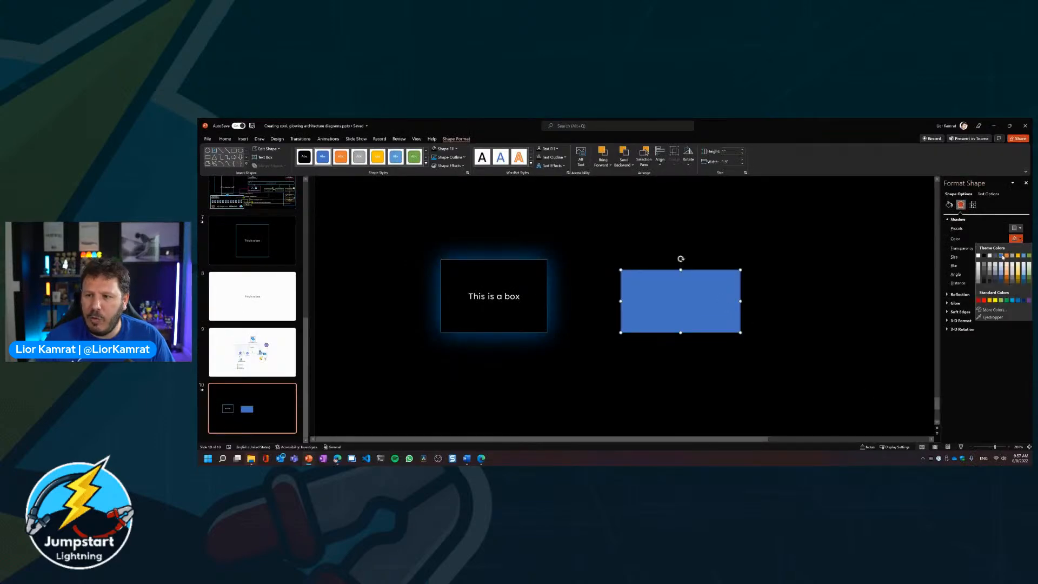
left_click(1019, 301)
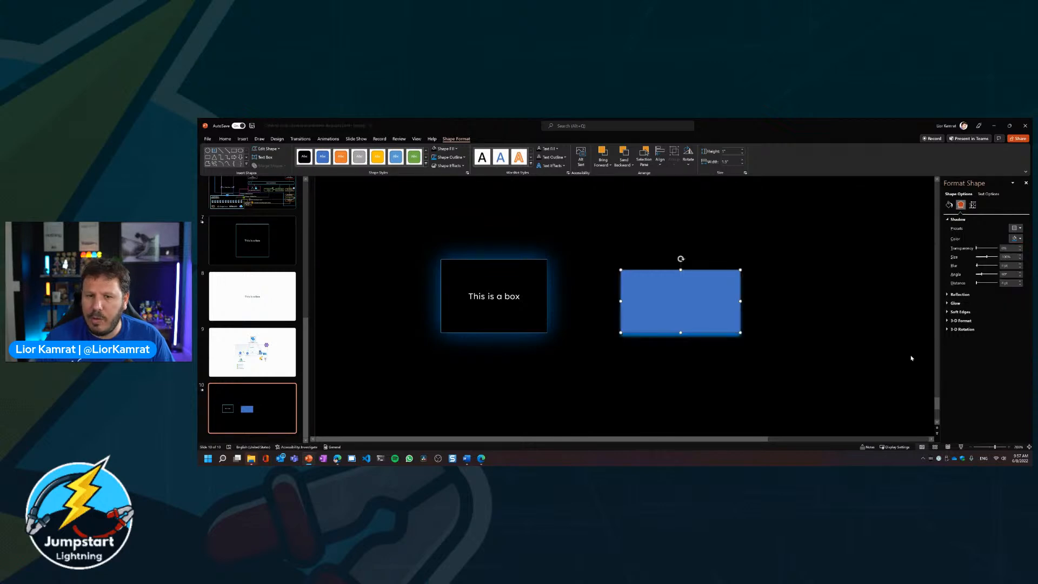
left_click(779, 322)
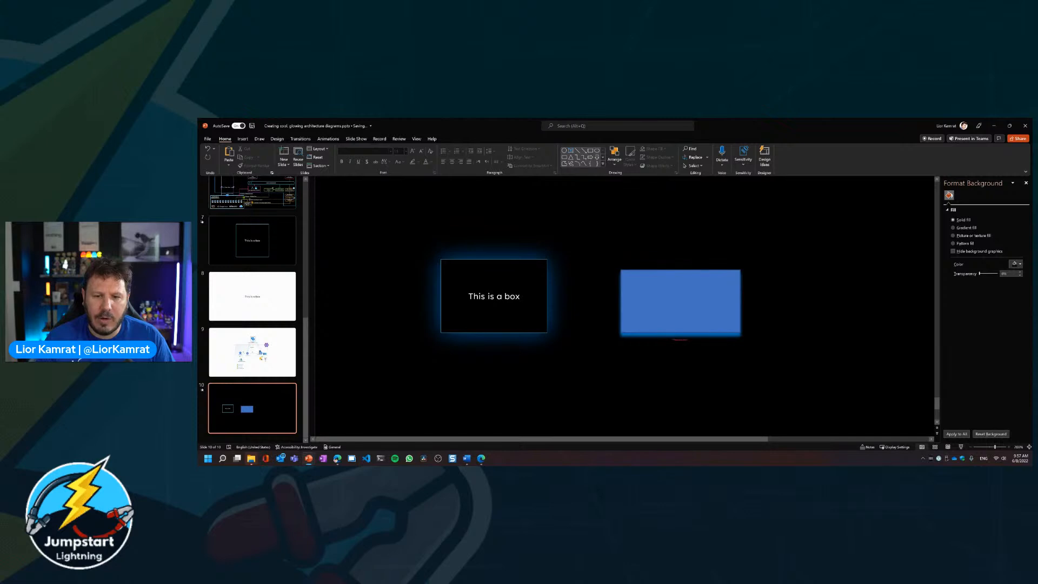
Step: Set the plain rectangle's shadow transparency to match the glowing box's transparency value
left_click(709, 311)
left_click(961, 204)
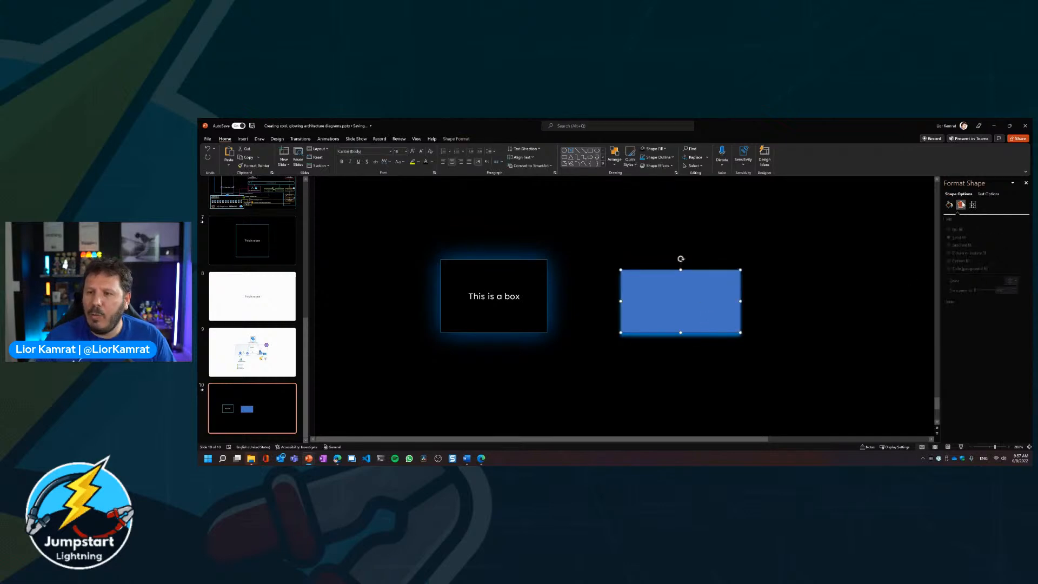
left_click(506, 292)
left_click(540, 260)
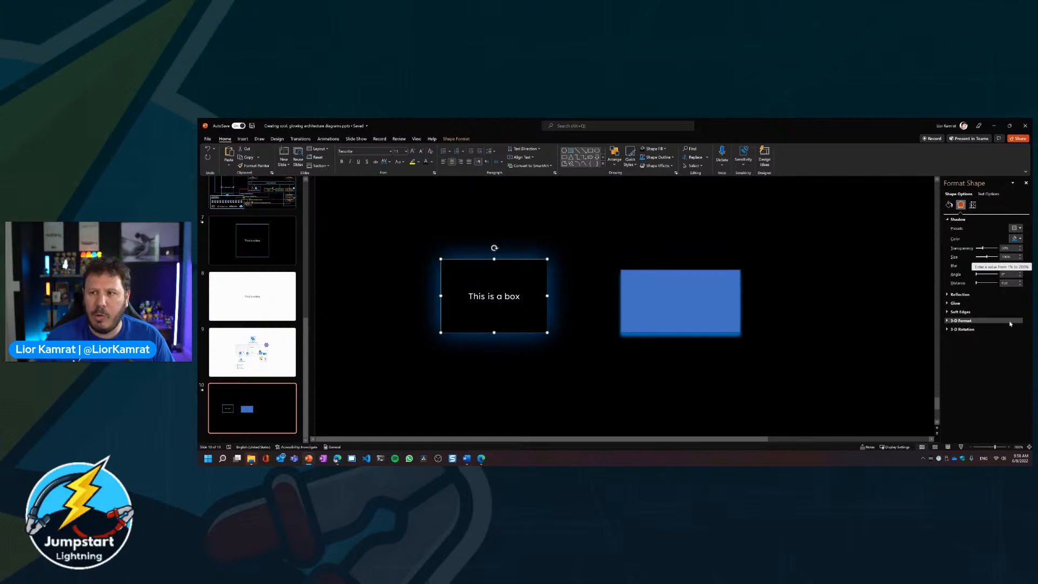
left_click(717, 286)
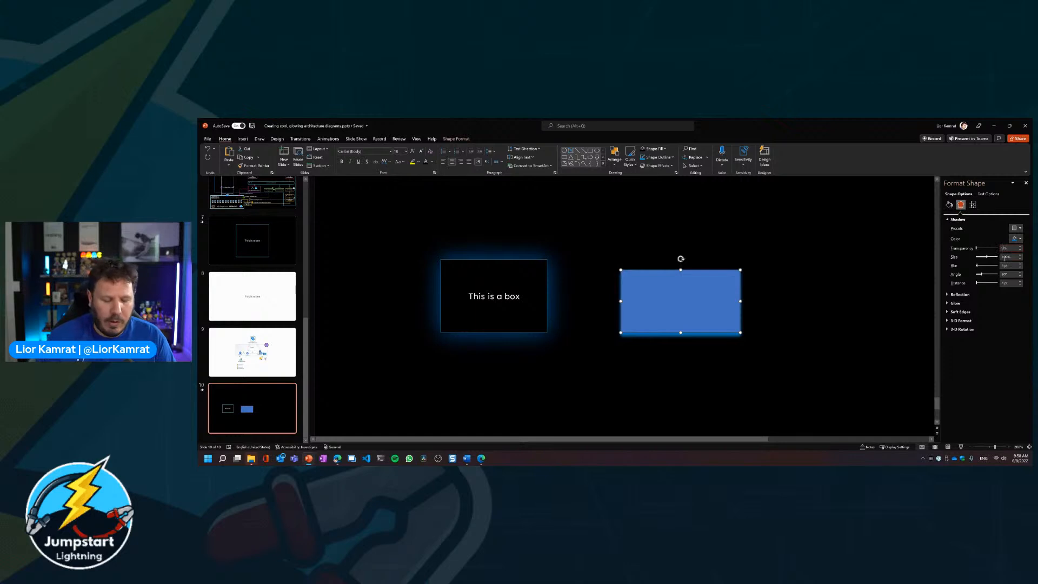
type("3")
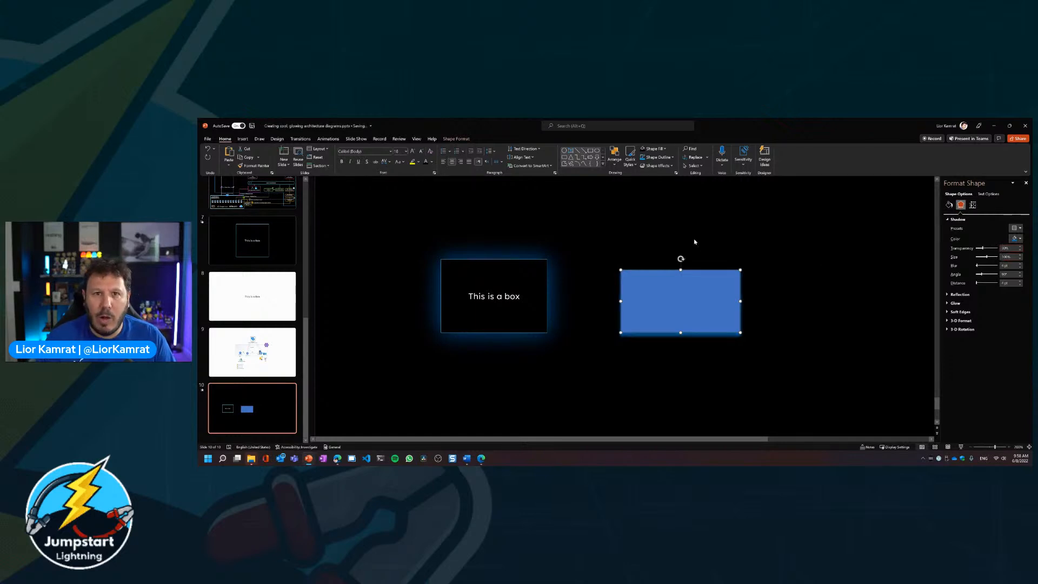
Step: Set the plain rectangle's shadow blur to 30 pt, using the glowing box as reference
left_click(511, 307)
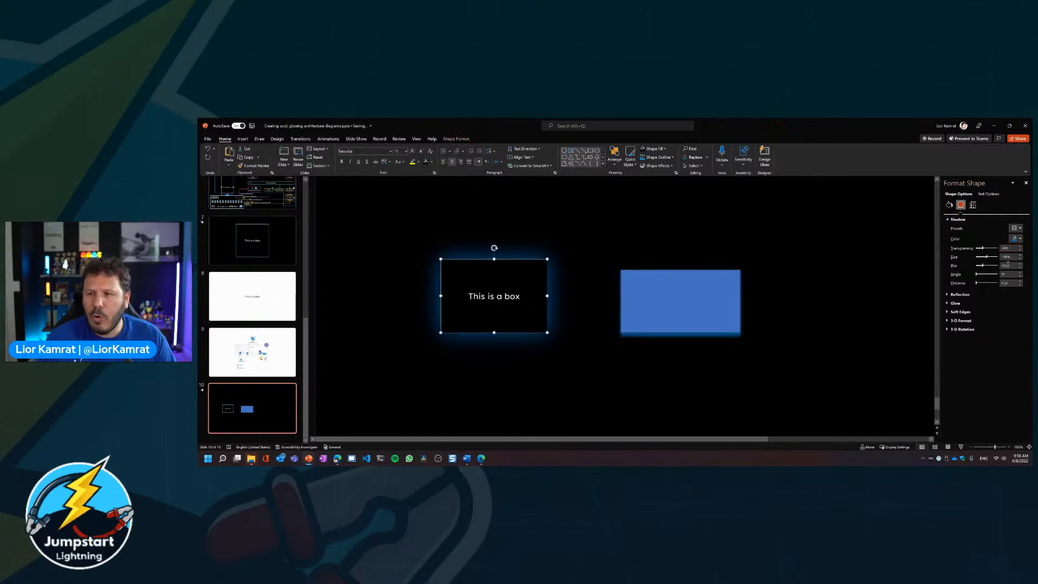
key("Tab")
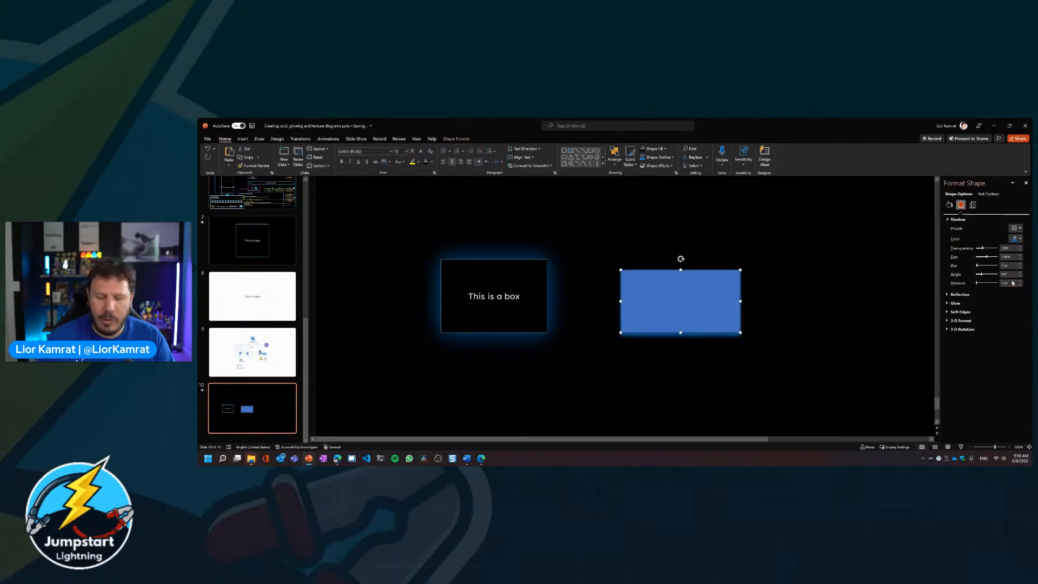
key("BackSpace")
type("30")
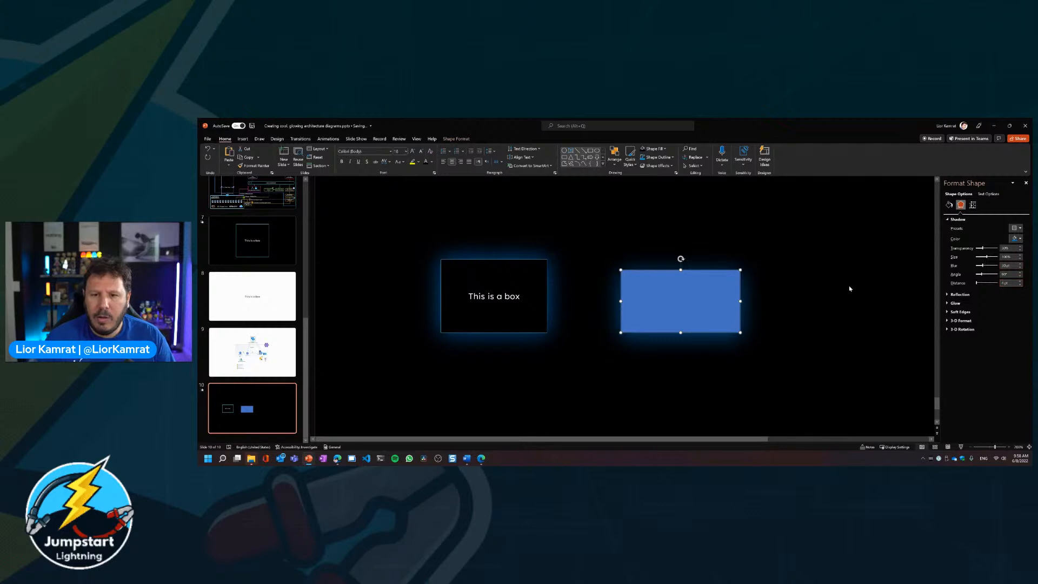
left_click(849, 285)
Step: Fill the plain rectangle with the black theme colour so it blends with the slide background
left_click(737, 306)
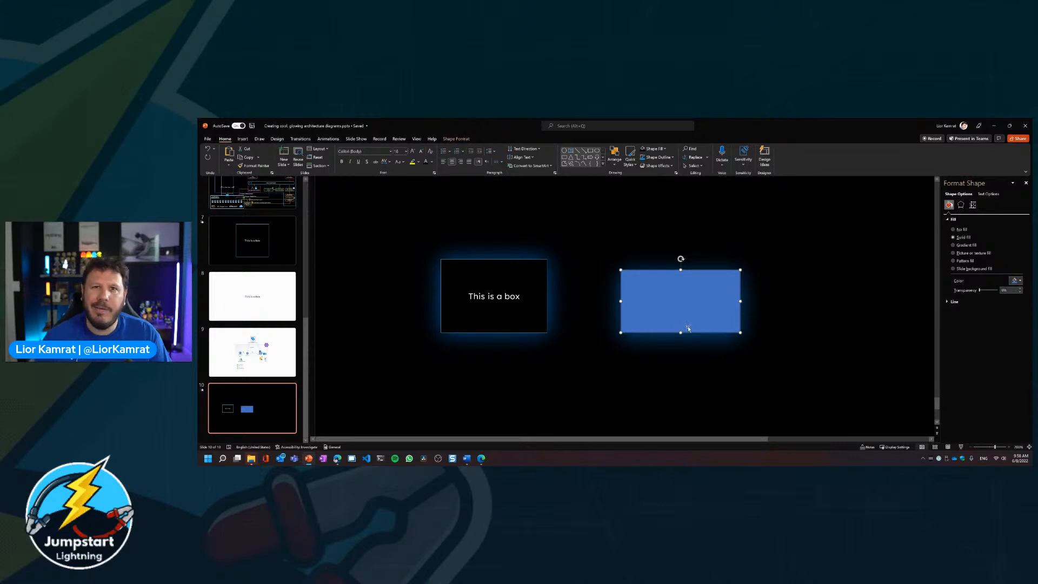
left_click(666, 149)
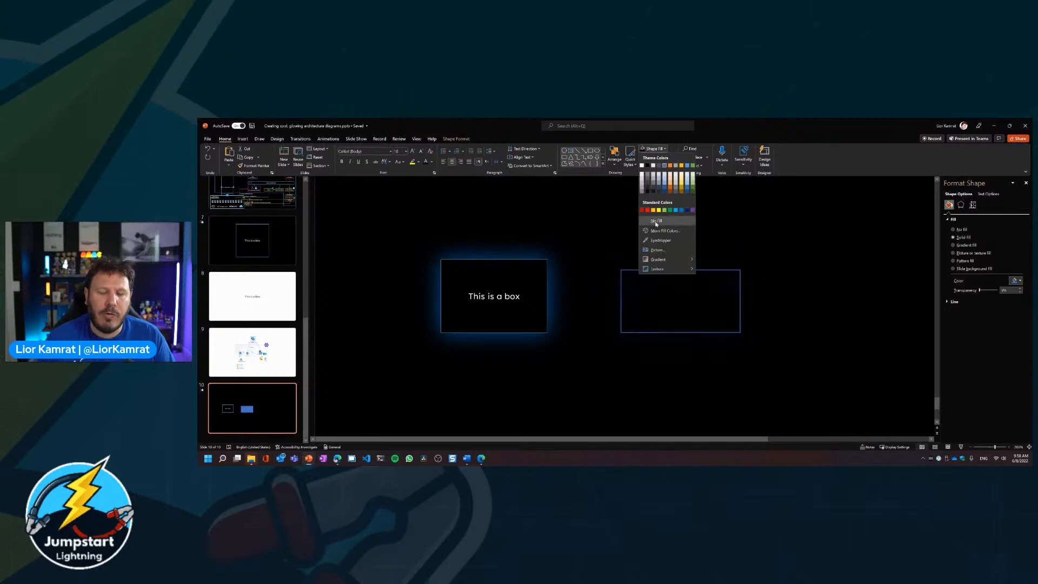
left_click(648, 167)
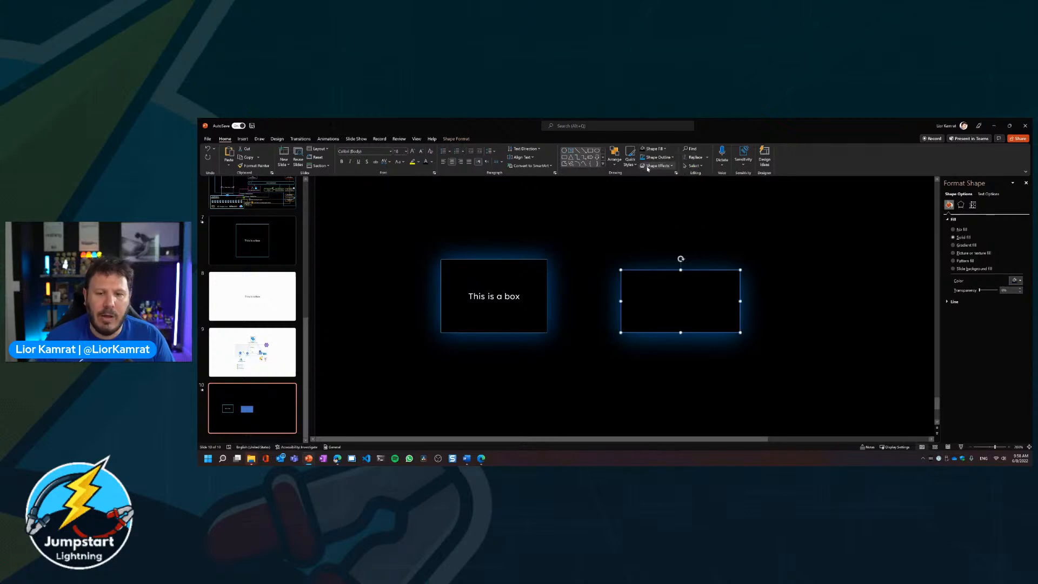
left_click(758, 361)
left_click(727, 274)
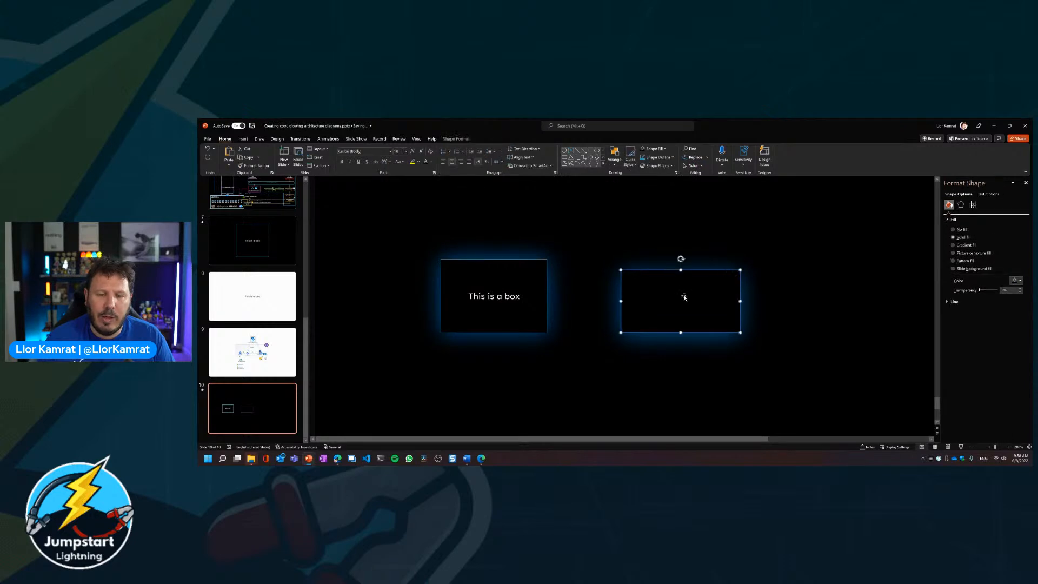
left_click(713, 354)
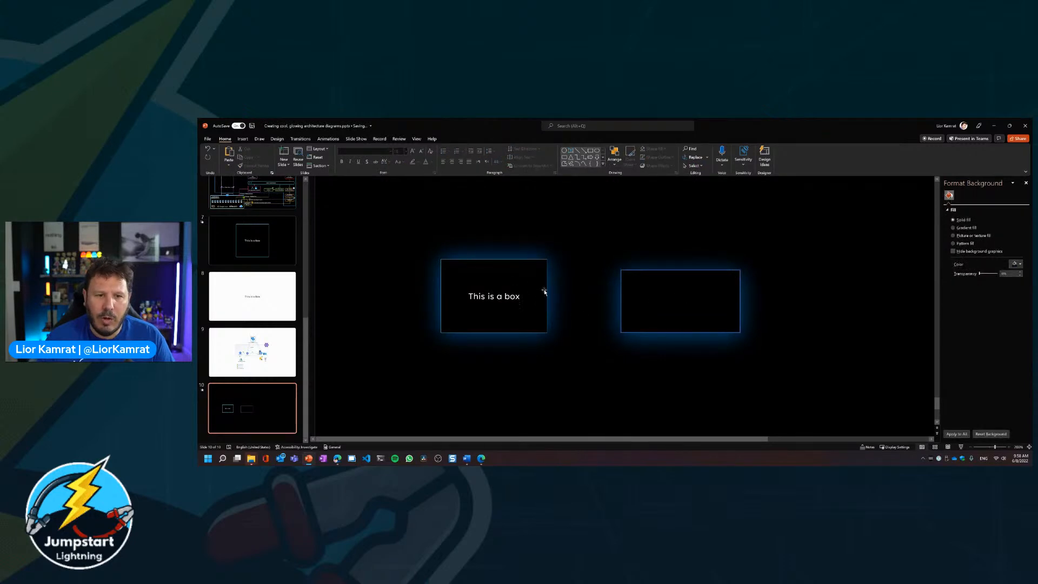
Step: Remove the outline from the black rectangle beside the glowing box
left_click(676, 303)
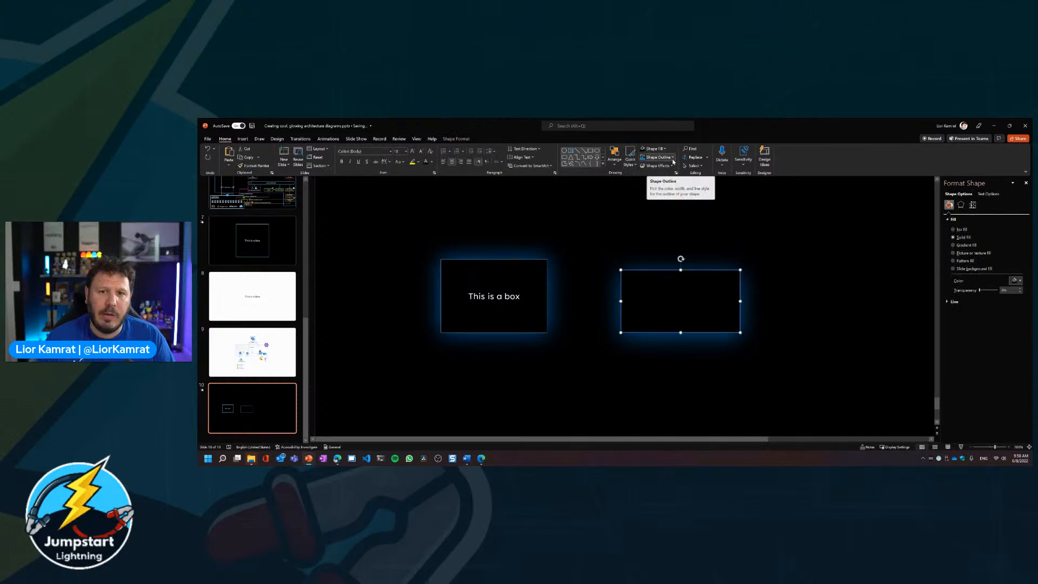
left_click(657, 158)
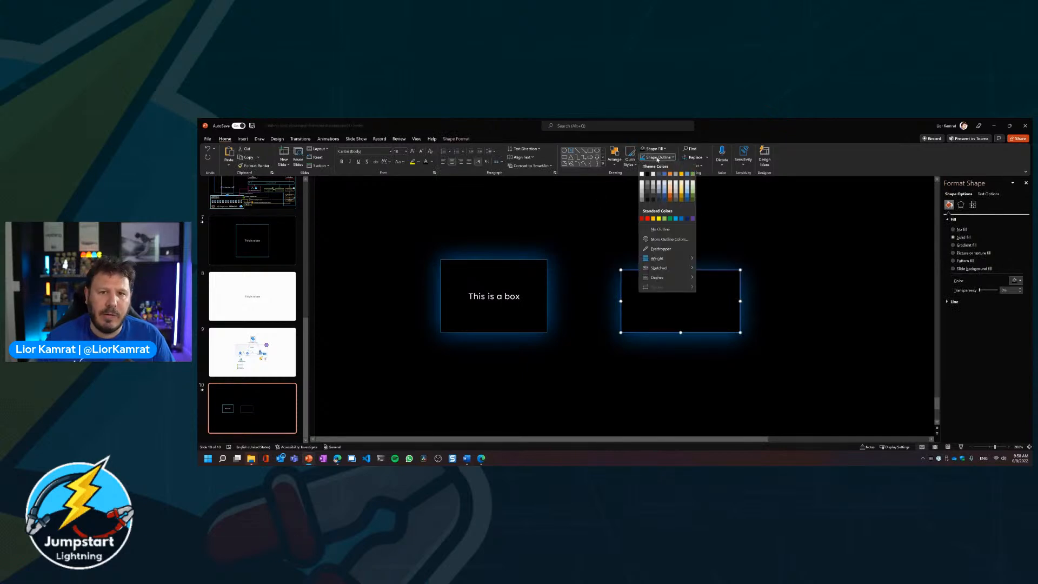
left_click(659, 229)
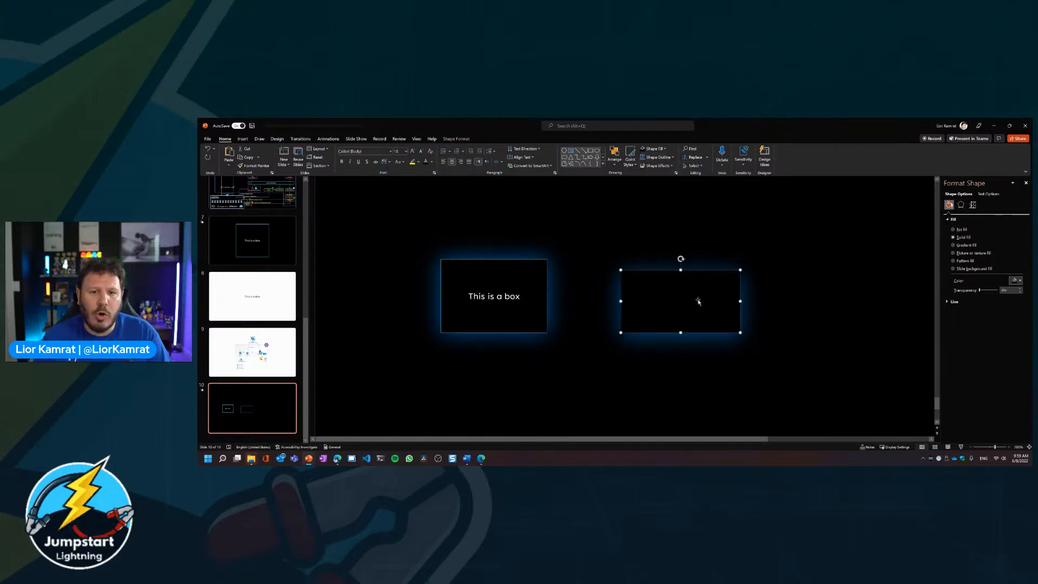
left_click(705, 361)
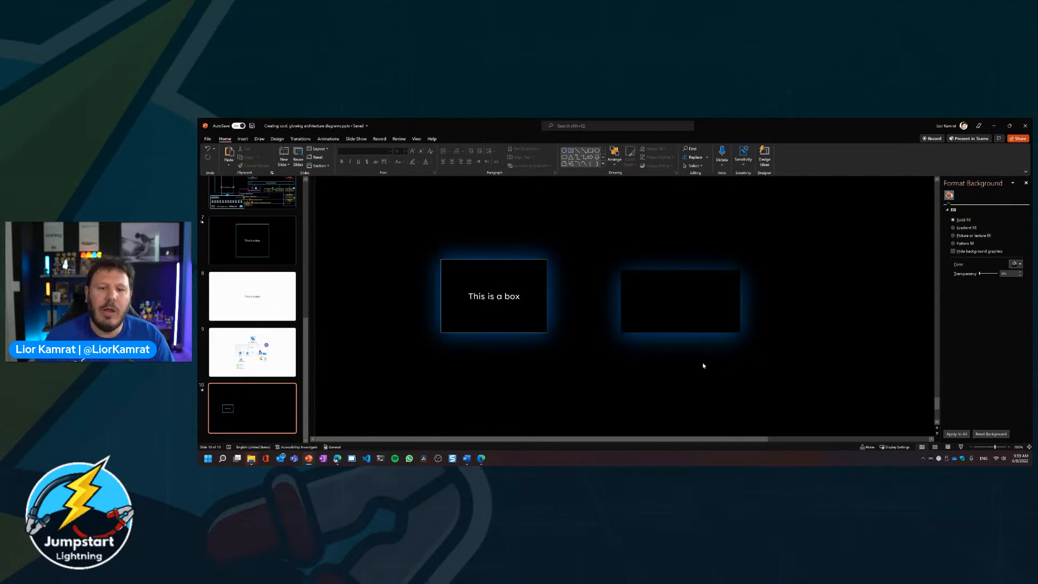
Step: Give the black rectangle a standard Light Blue outline with a weight of ¼ pt
left_click(687, 300)
left_click(672, 158)
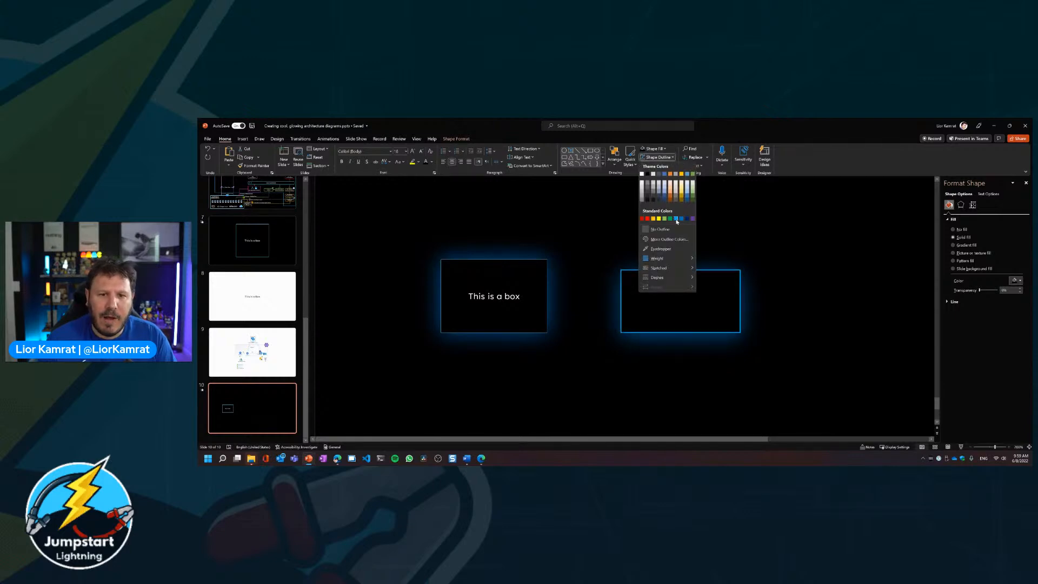
left_click(676, 221)
left_click(672, 158)
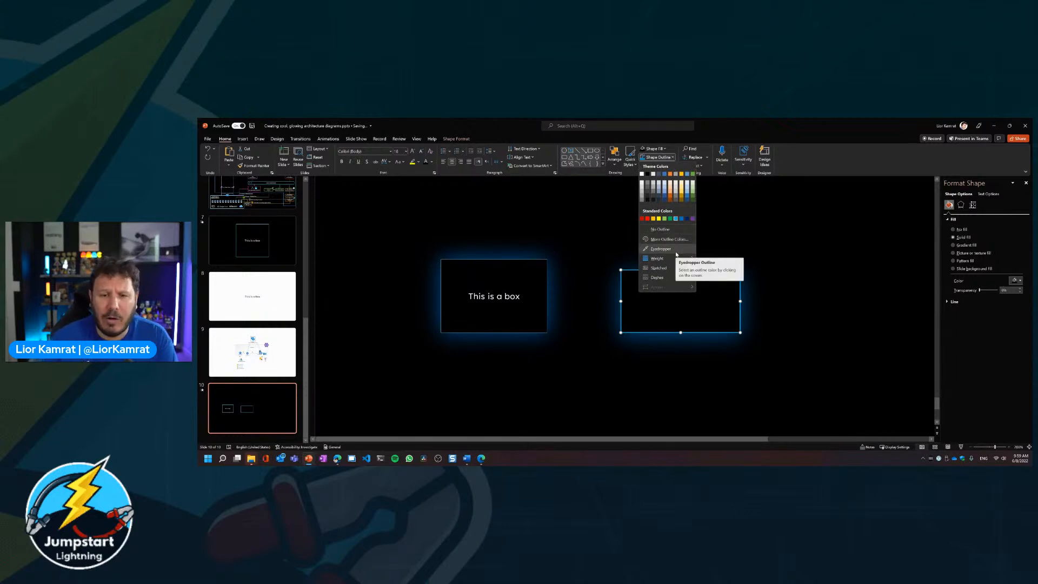
mouse_move(655, 260)
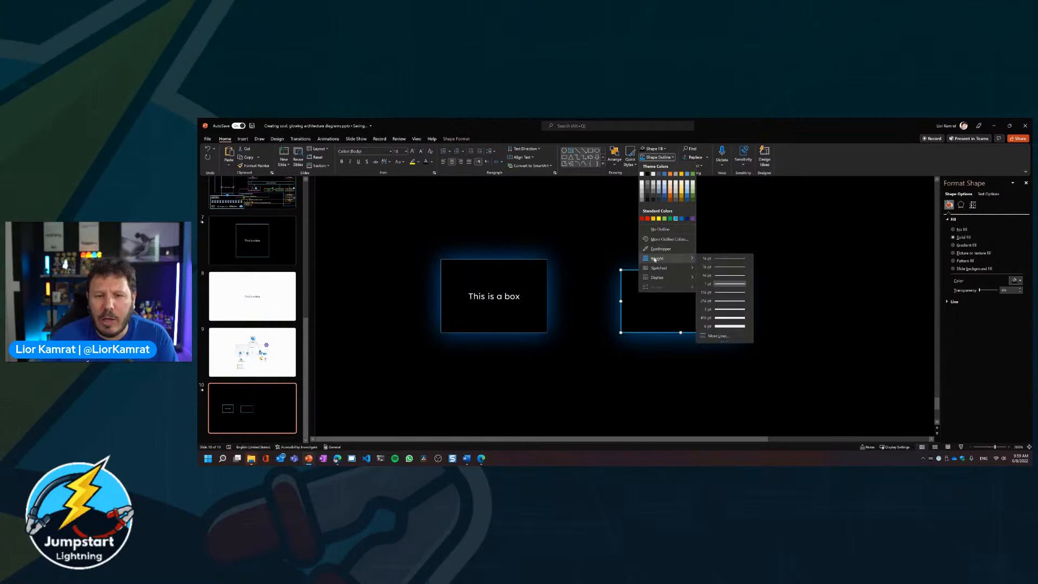
left_click(727, 262)
left_click(781, 308)
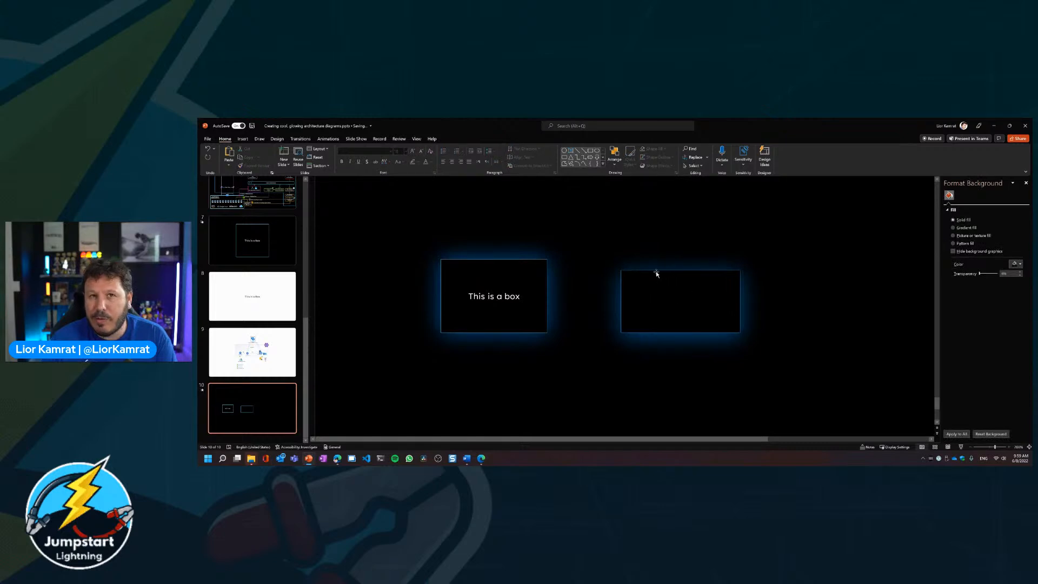
Step: Inspect the outline options of the glowing "This is a box" shape without changing them
left_click(538, 277)
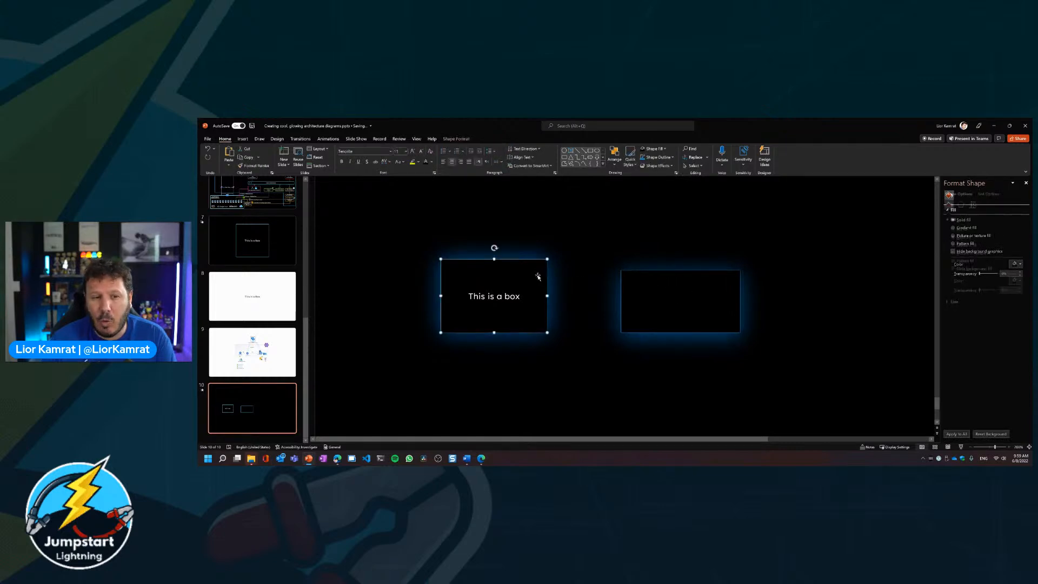
left_click(672, 157)
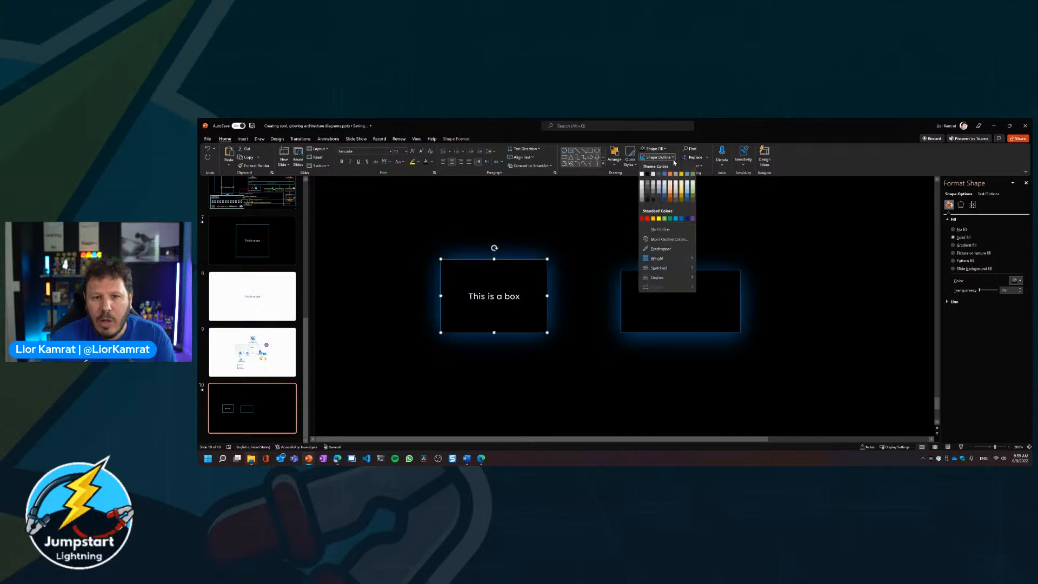
left_click(607, 231)
left_click(563, 278)
left_click(539, 259)
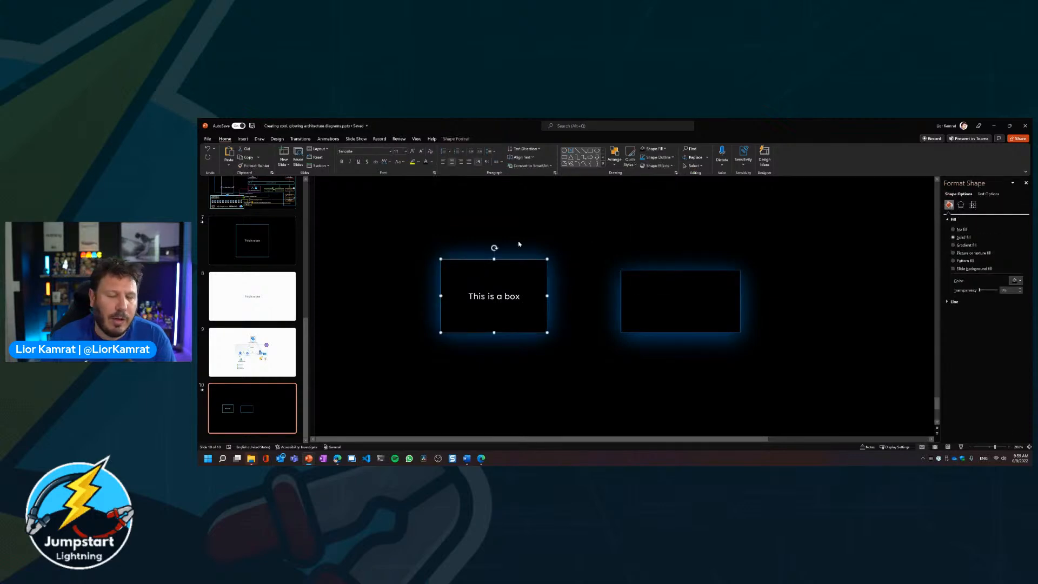
Step: Copy the formatting of the glowing "This is a box" shape onto the empty rectangle beside it with Format Painter
left_click(266, 169)
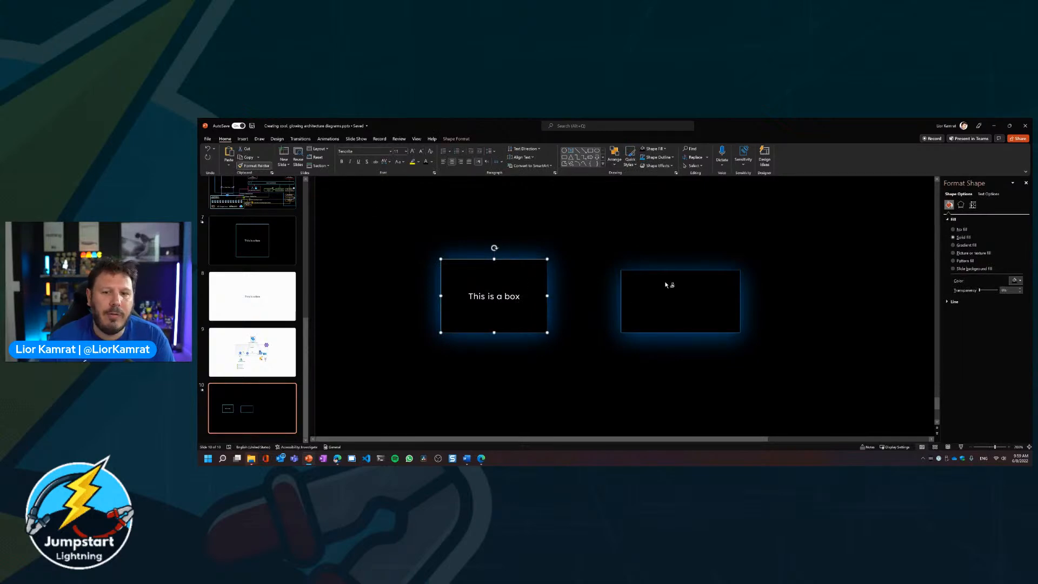
left_click(668, 287)
left_click(651, 366)
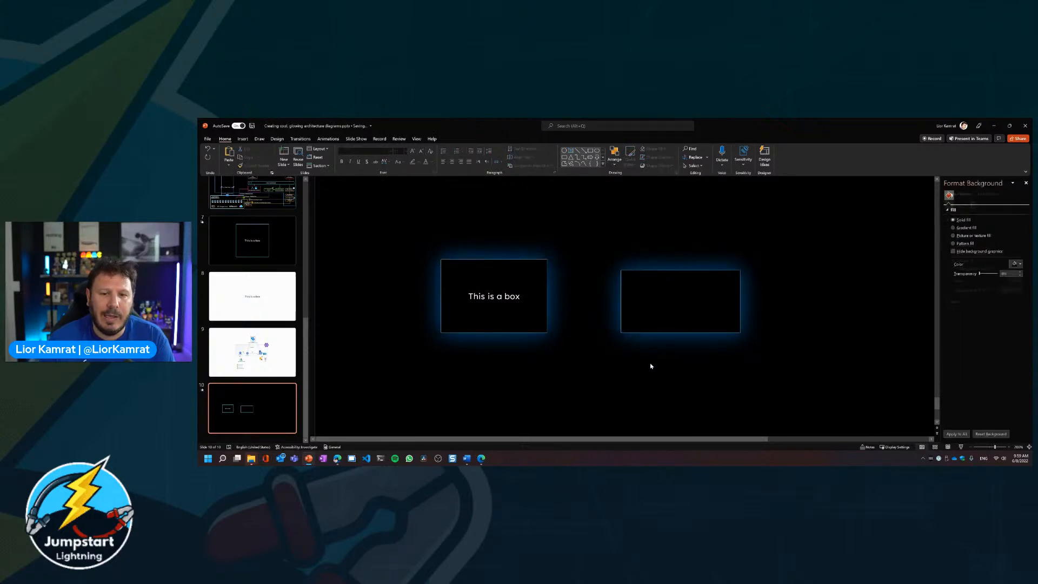
Step: Magnify the two glowing boxes and circle their facing upper corners in red to compare the outlines
left_click(521, 273)
left_click(667, 280)
left_click(745, 269)
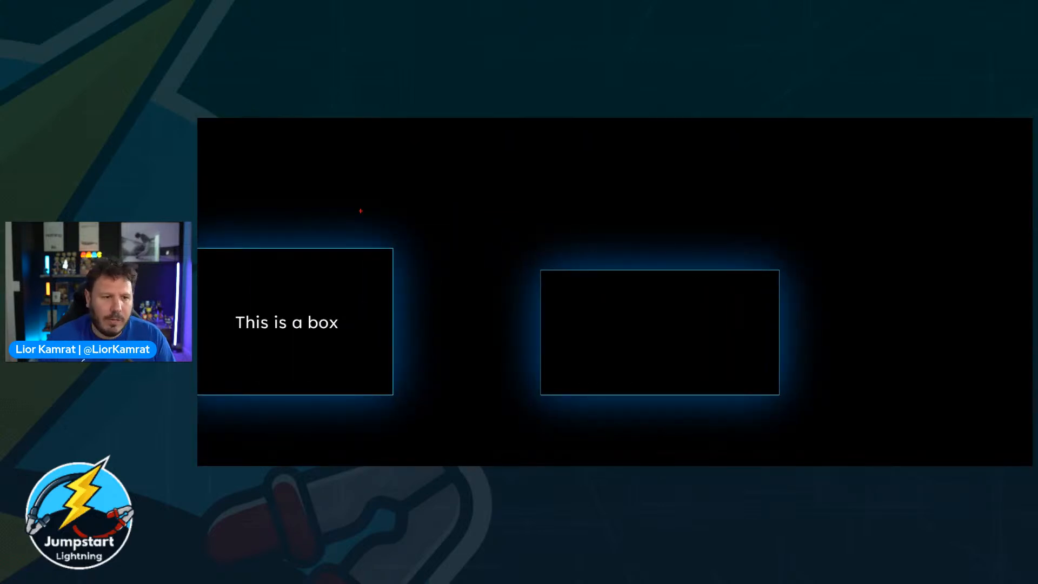
mouse_move(393, 236)
left_mouse_down()
mouse_move(382, 266)
mouse_move(400, 233)
left_mouse_up()
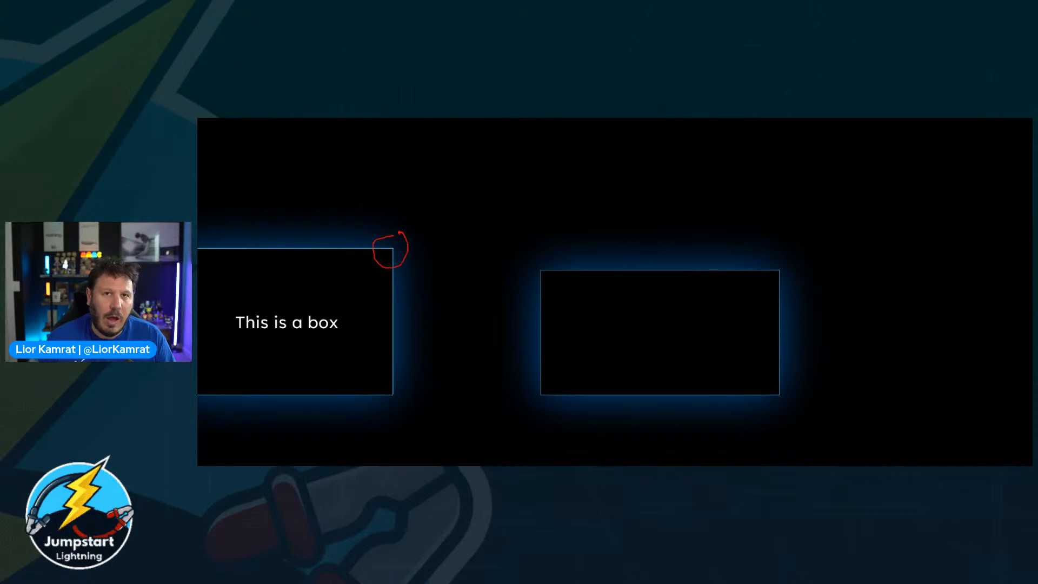
mouse_move(547, 259)
left_mouse_down()
mouse_move(534, 270)
mouse_move(555, 263)
left_mouse_up()
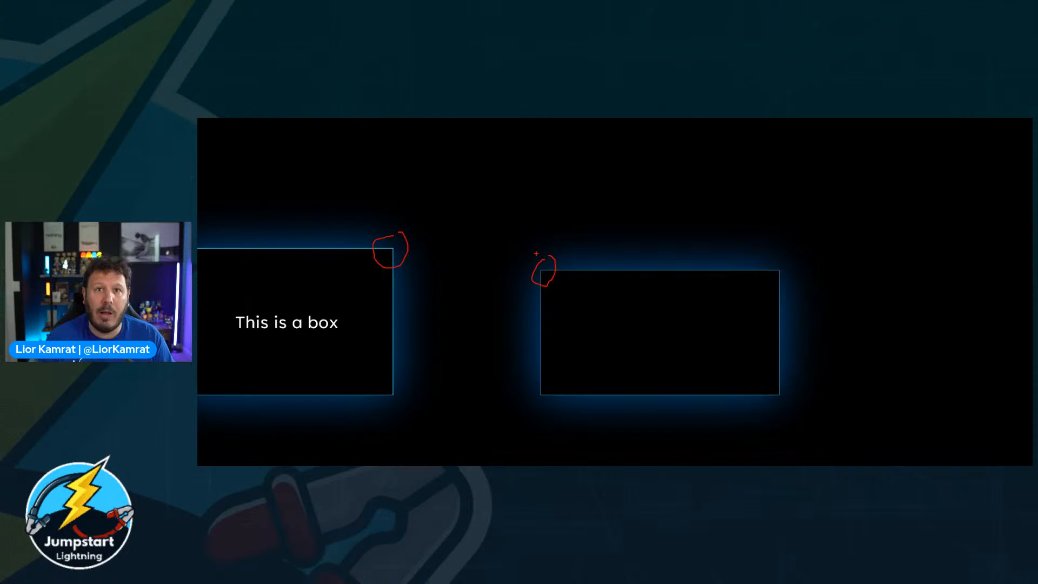
key("Escape")
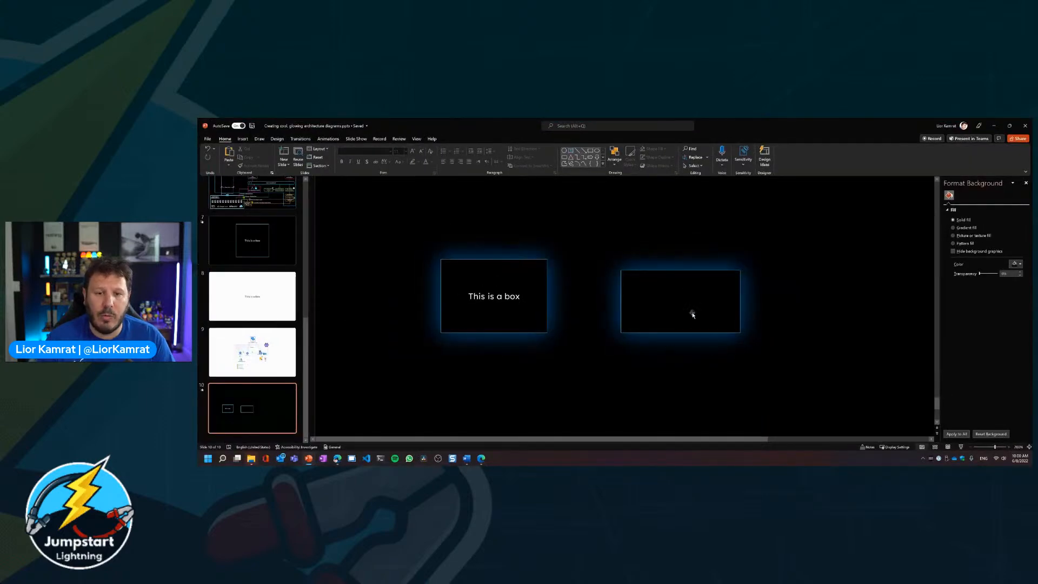
Step: Nudge the empty glowing box slightly away from the "This is a box" shape
left_click(684, 311)
left_click(713, 355)
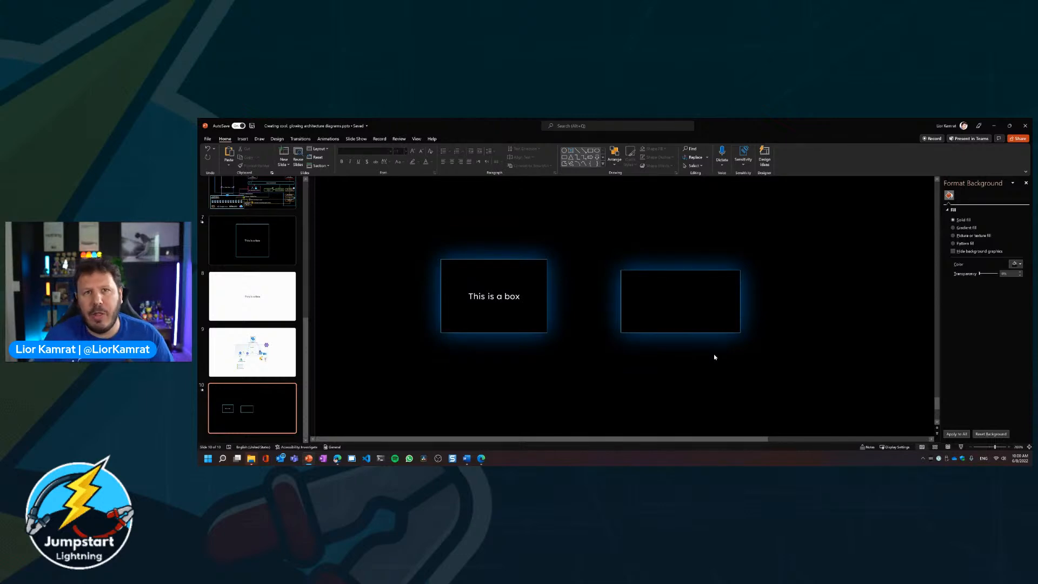
mouse_move(699, 316)
left_mouse_down()
mouse_move(701, 303)
mouse_move(701, 316)
left_mouse_up()
left_click(713, 365)
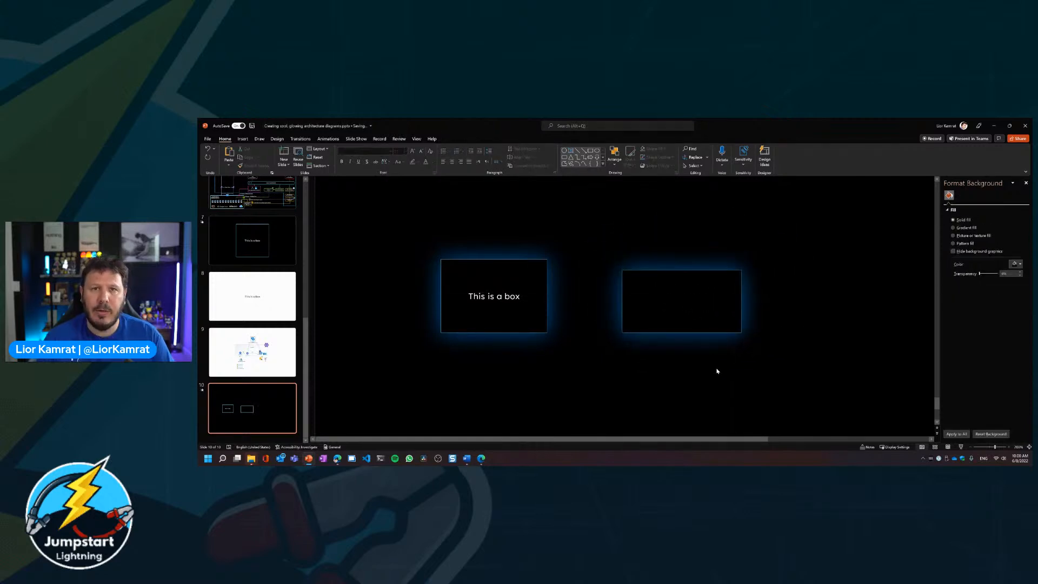
scroll(670, 325, "down", 1)
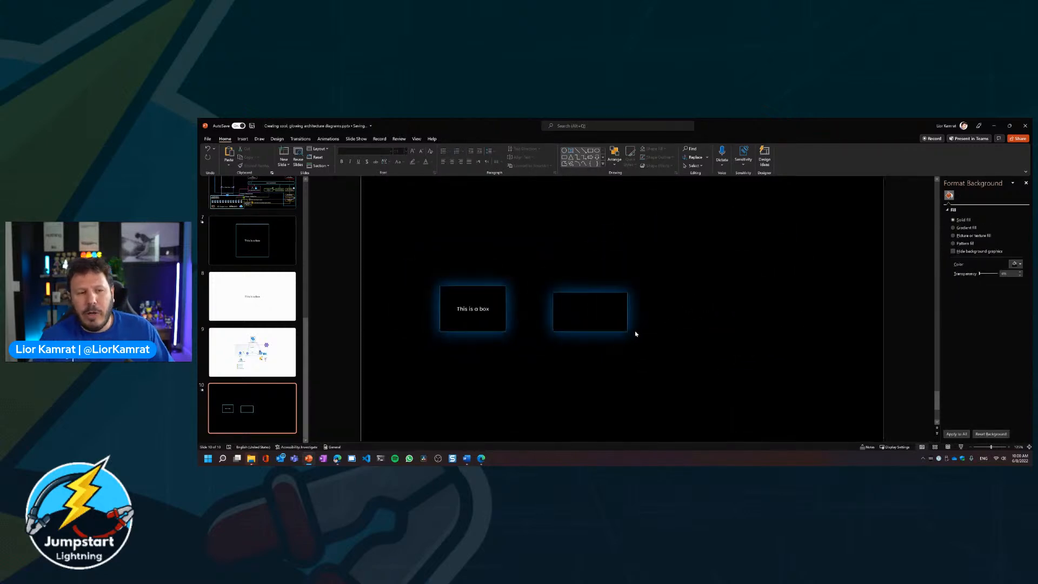
scroll(636, 333, "down", 1)
scroll(636, 334, "up", 2)
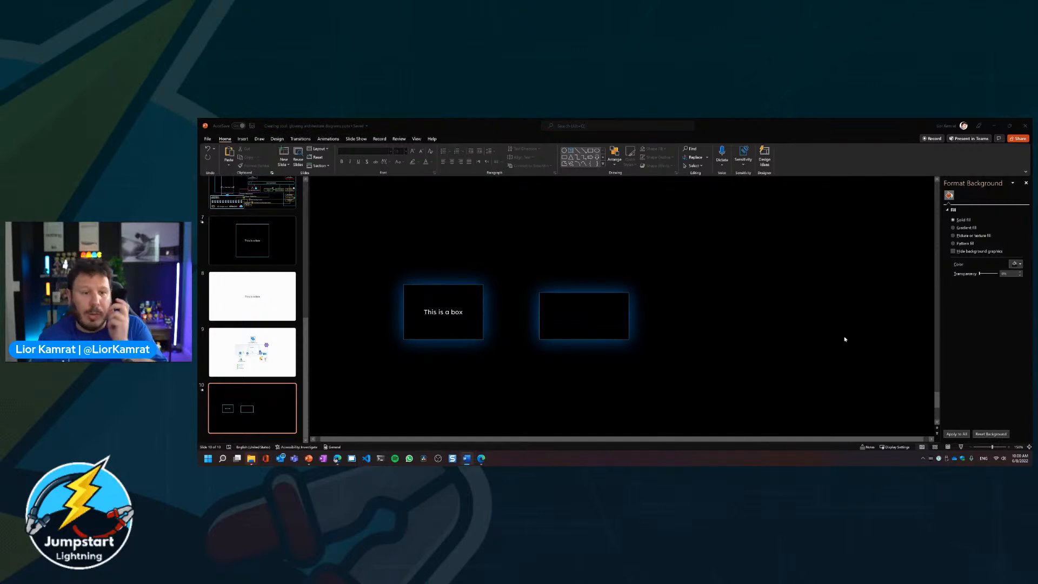
Step: Enter the text "Big" in the empty glowing box and give it the orange theme font colour
left_click(586, 384)
left_click(459, 316)
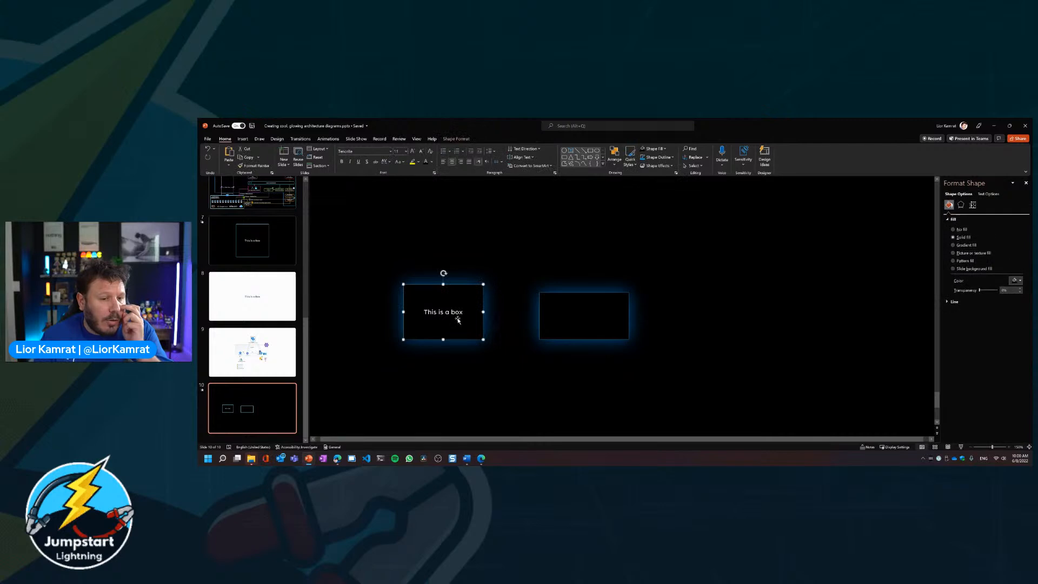
left_click(567, 317)
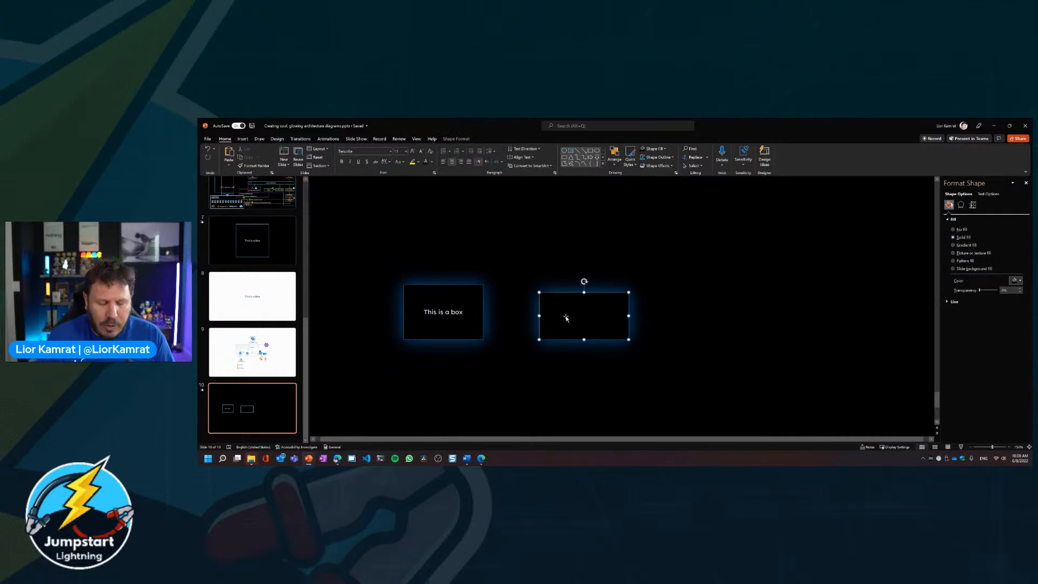
type("Big")
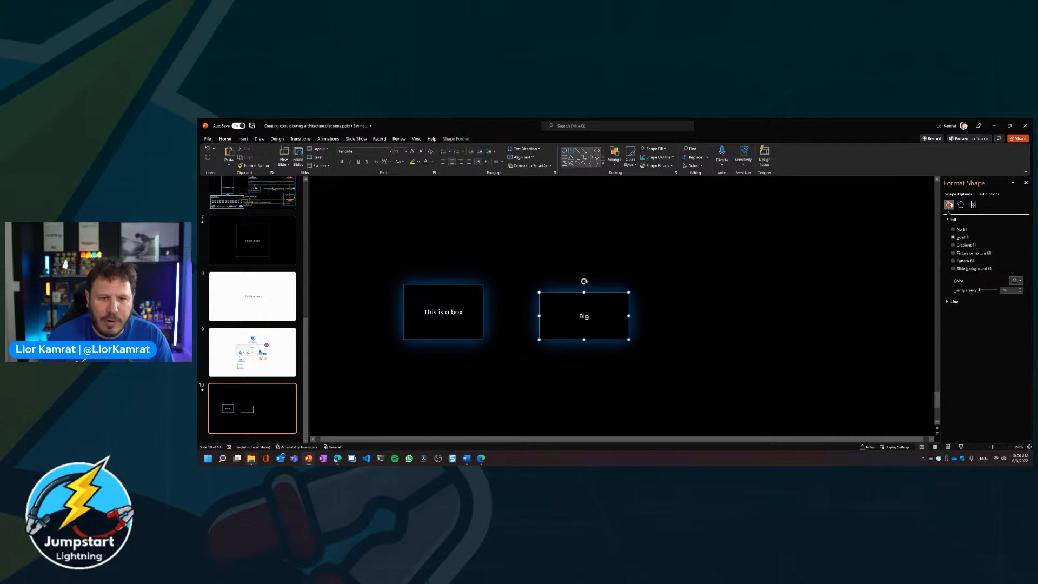
double_click(584, 316)
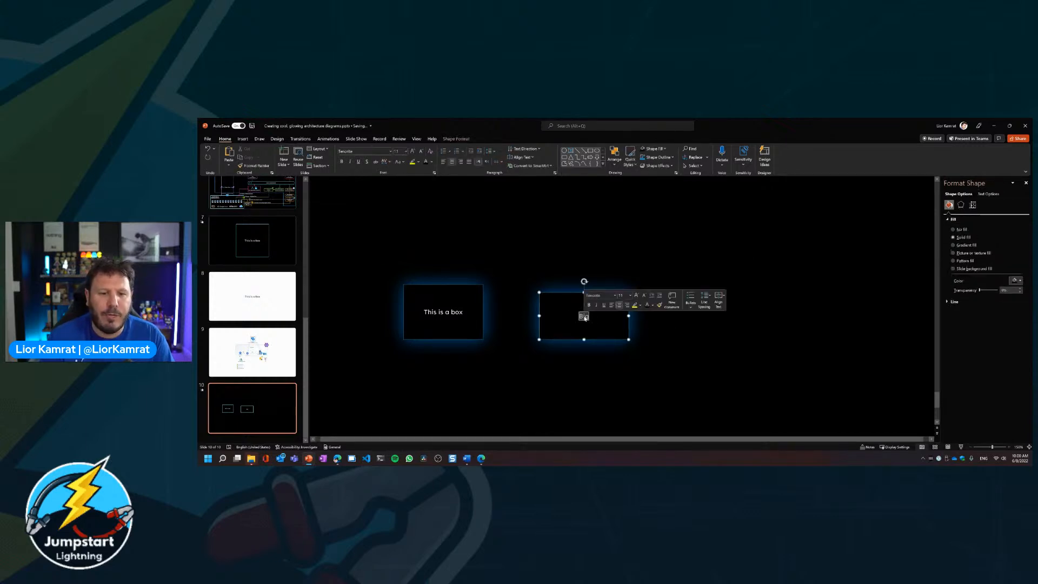
left_click(652, 306)
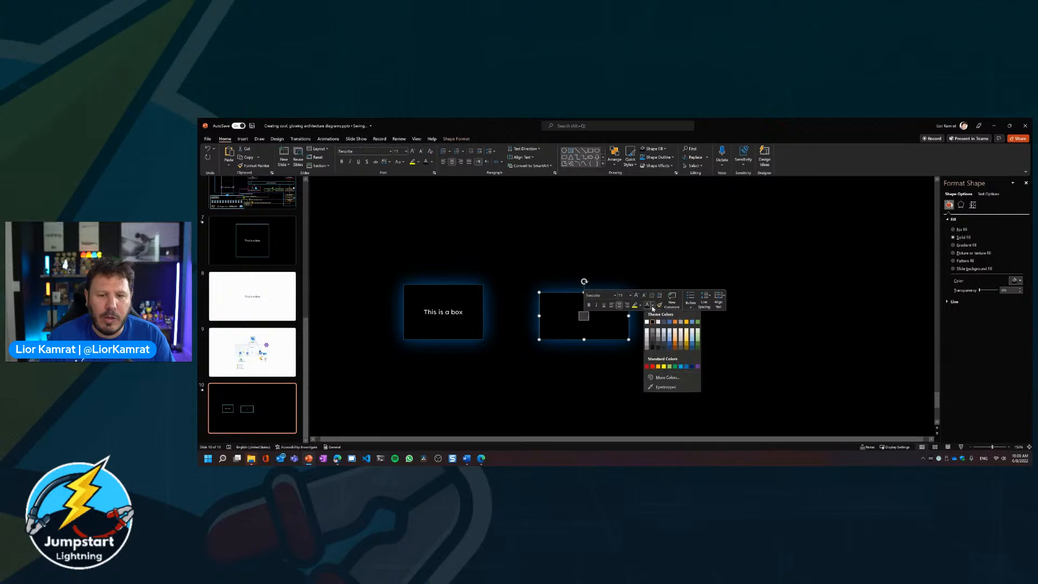
left_click(673, 323)
left_click(655, 354)
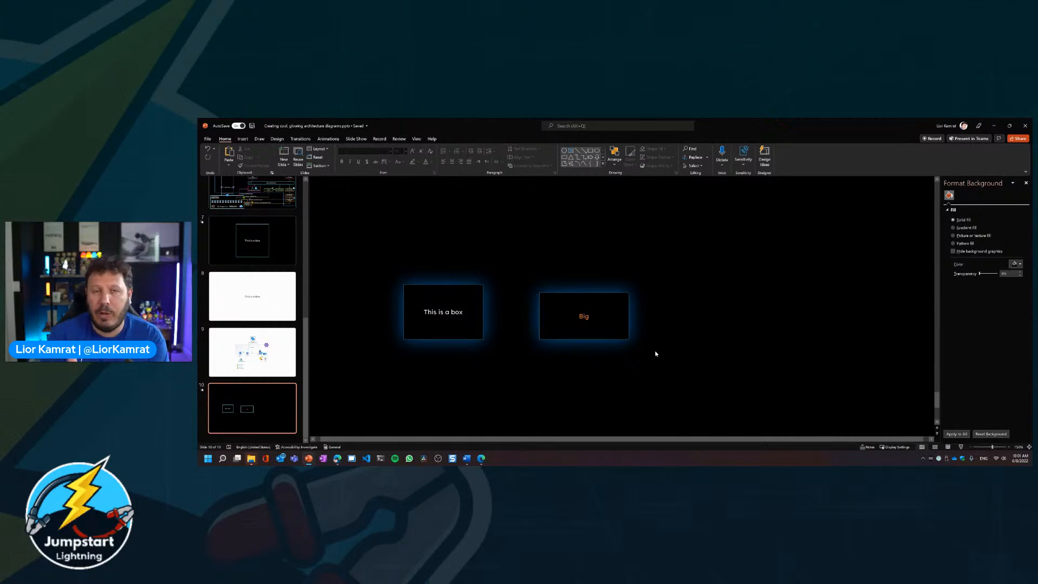
Step: Copy the "This is a box" formatting onto the "Big" box and move that box so both are centred at the same height
left_click(447, 312)
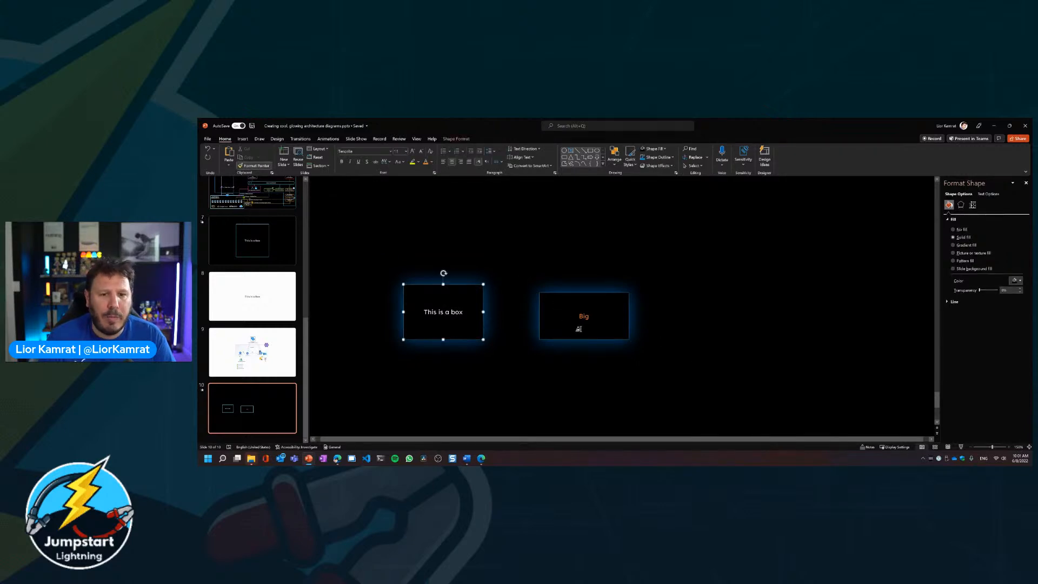
left_click(582, 318)
left_click(686, 348)
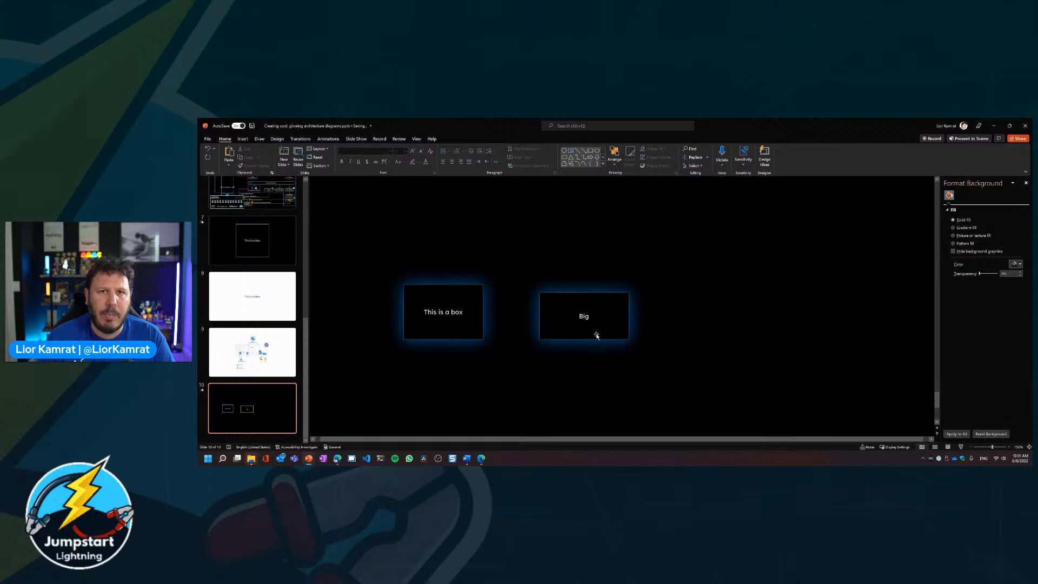
left_click_drag(615, 335, 625, 325)
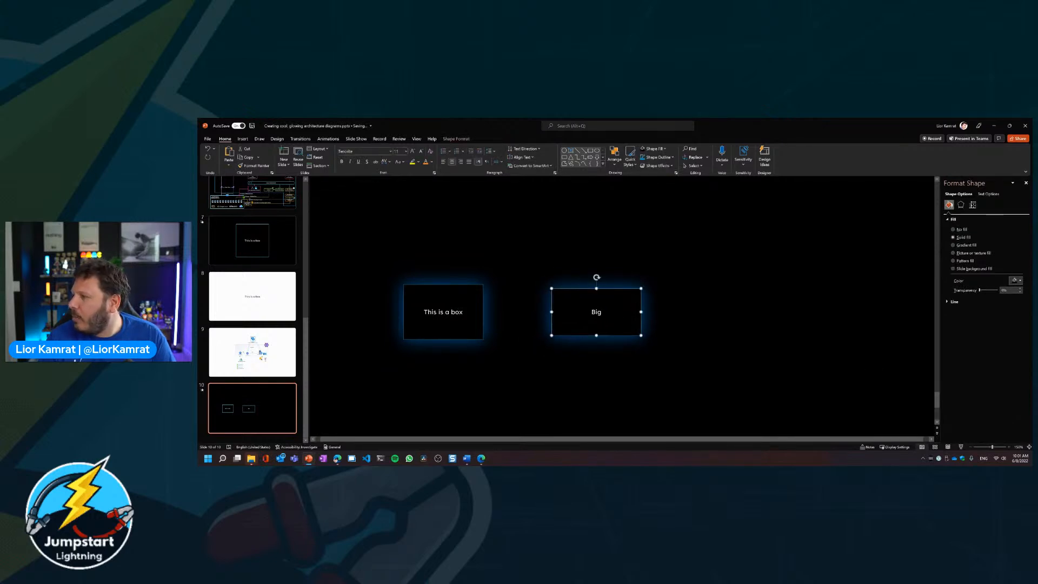
left_click(915, 323)
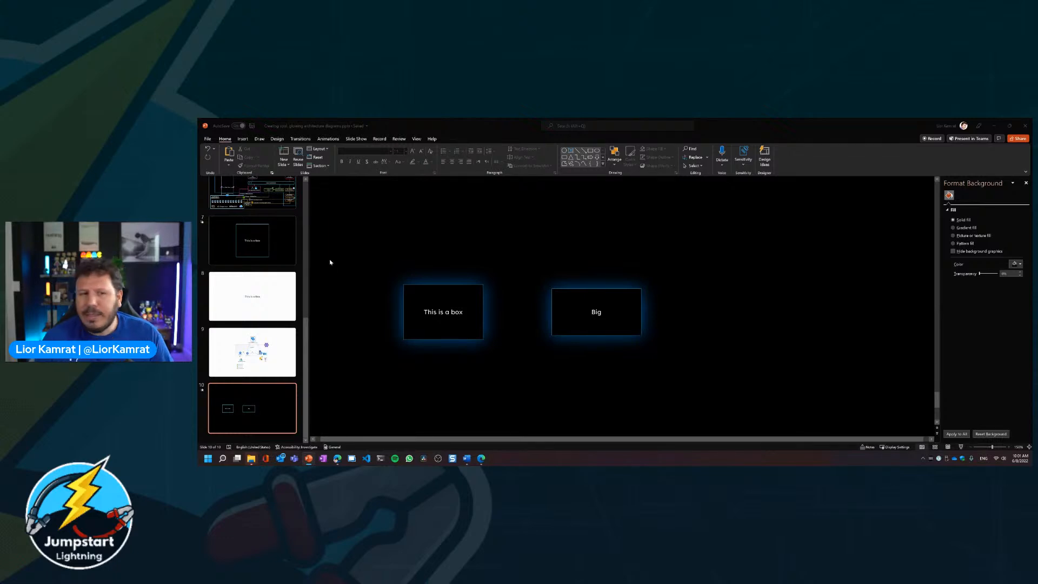
Step: Examine the large container box of the architecture diagram on slide 9, marking its empty areas in red, and return to slide 10
left_click(274, 407)
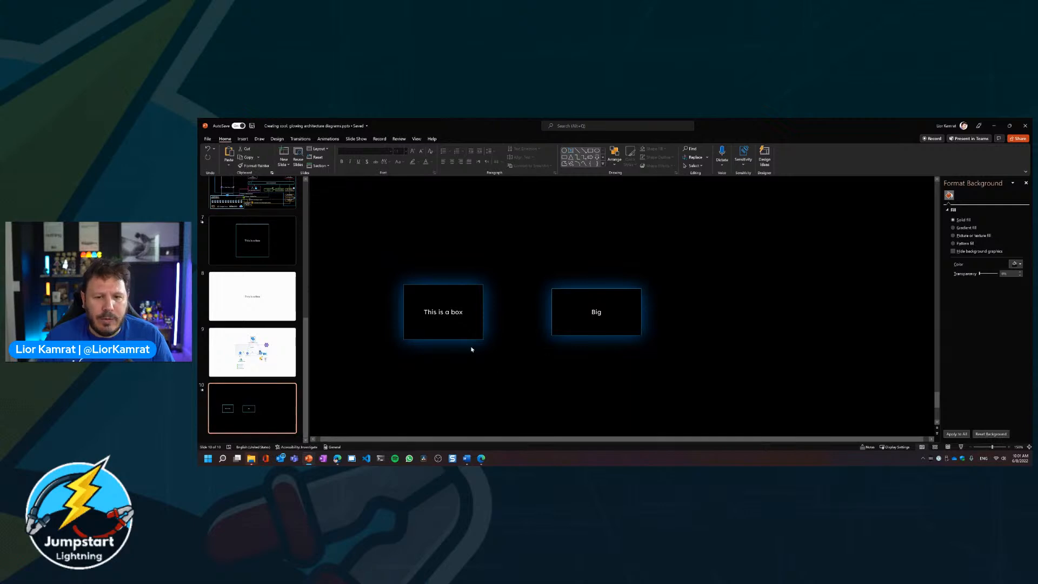
left_click(274, 355)
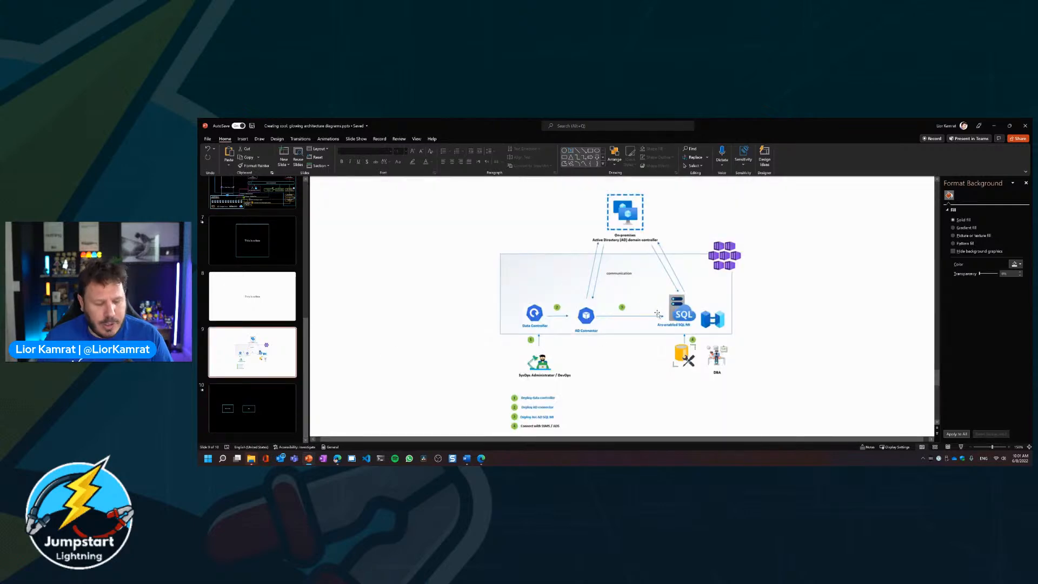
key("ctrl+2")
left_click_drag(642, 326, 644, 326)
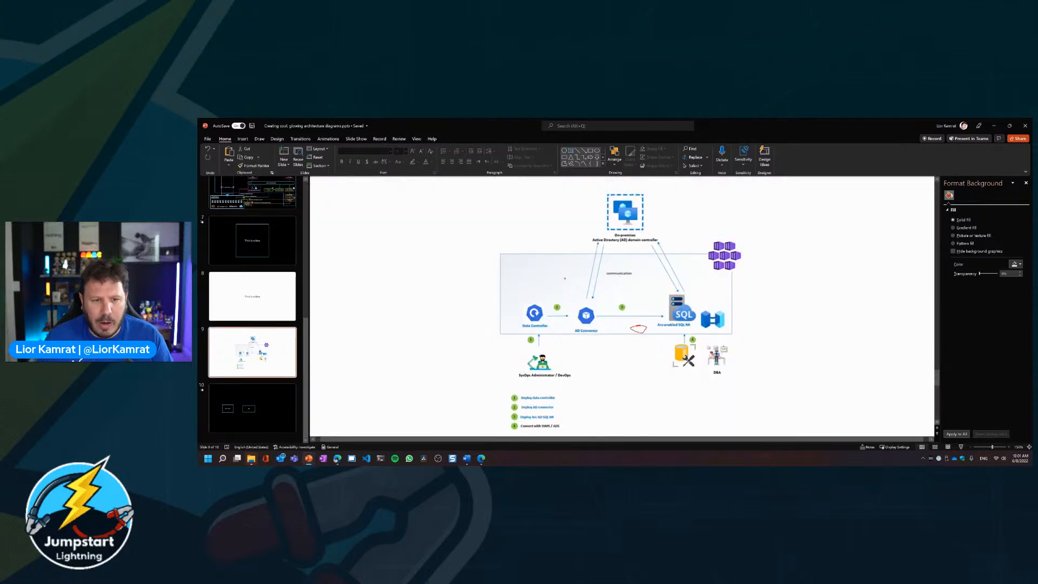
mouse_move(532, 266)
left_mouse_down()
mouse_move(523, 274)
mouse_move(579, 278)
left_mouse_up()
key("Escape")
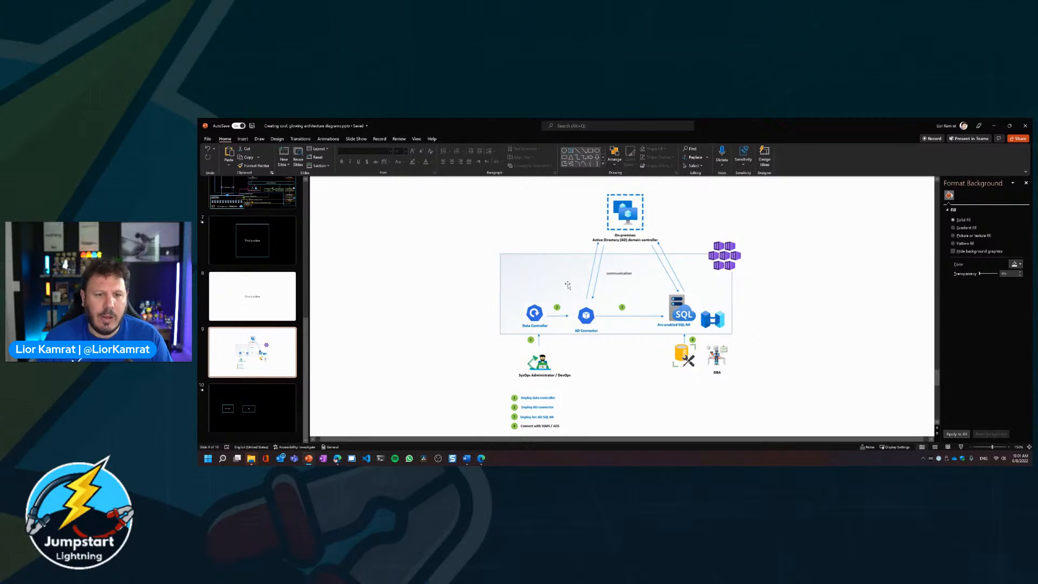
left_click(247, 402)
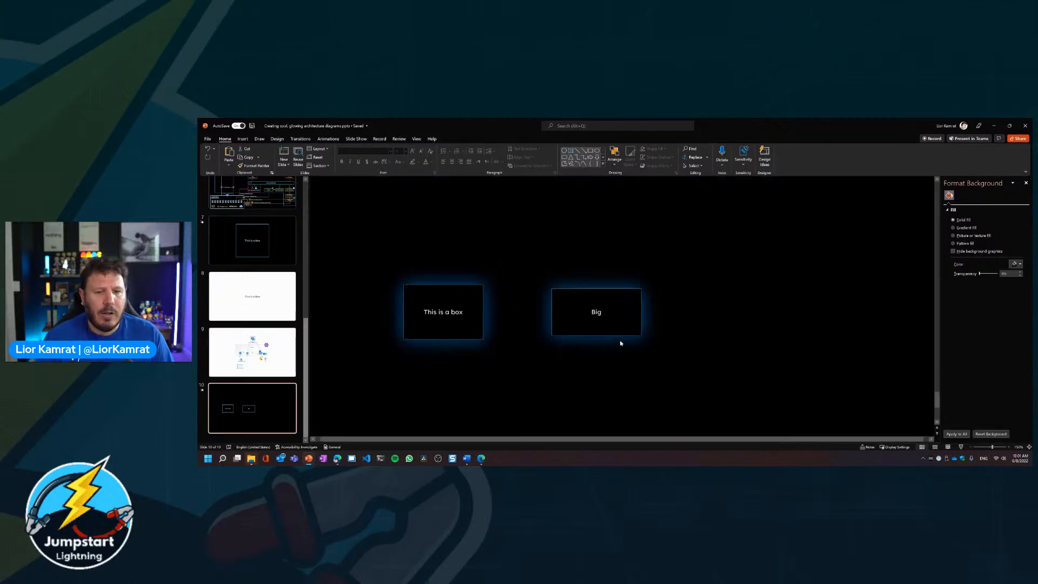
Step: Delete the "Big" box from slide 10 and shift the "This is a box" shape slightly to the right
left_click(639, 303)
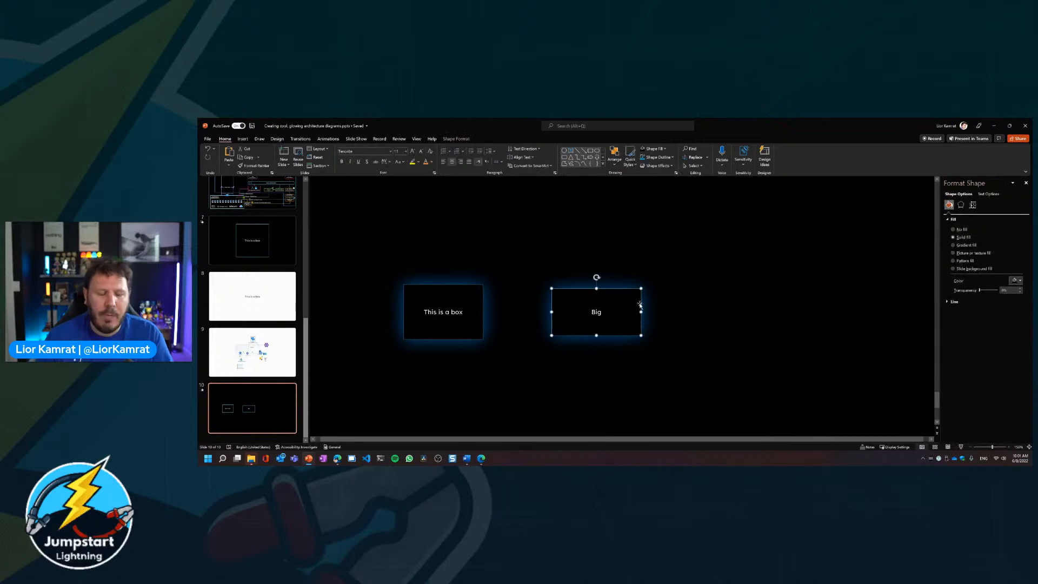
key("Delete")
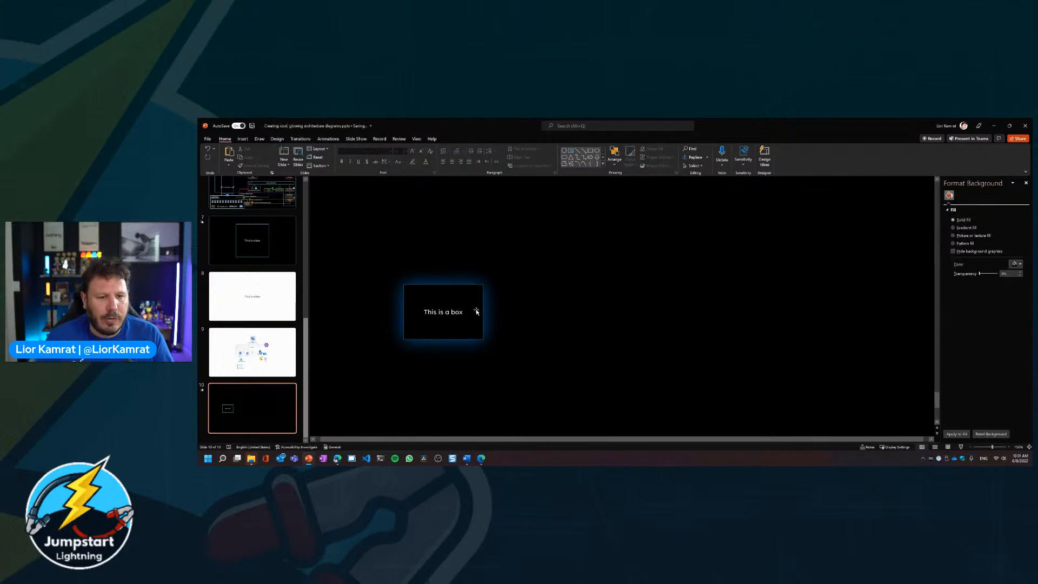
left_click_drag(473, 303, 479, 311)
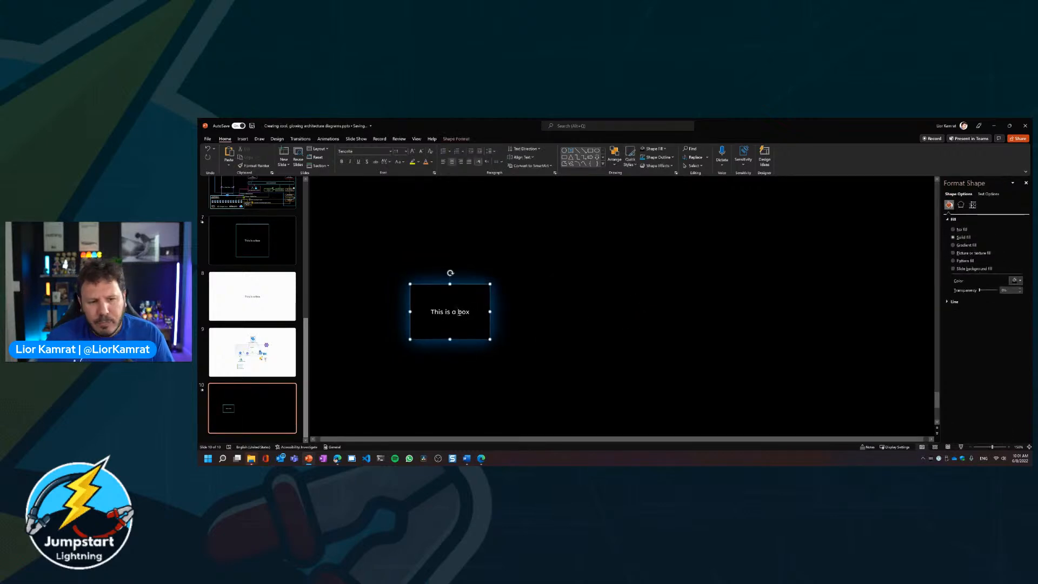
double_click(464, 313)
left_click(479, 324)
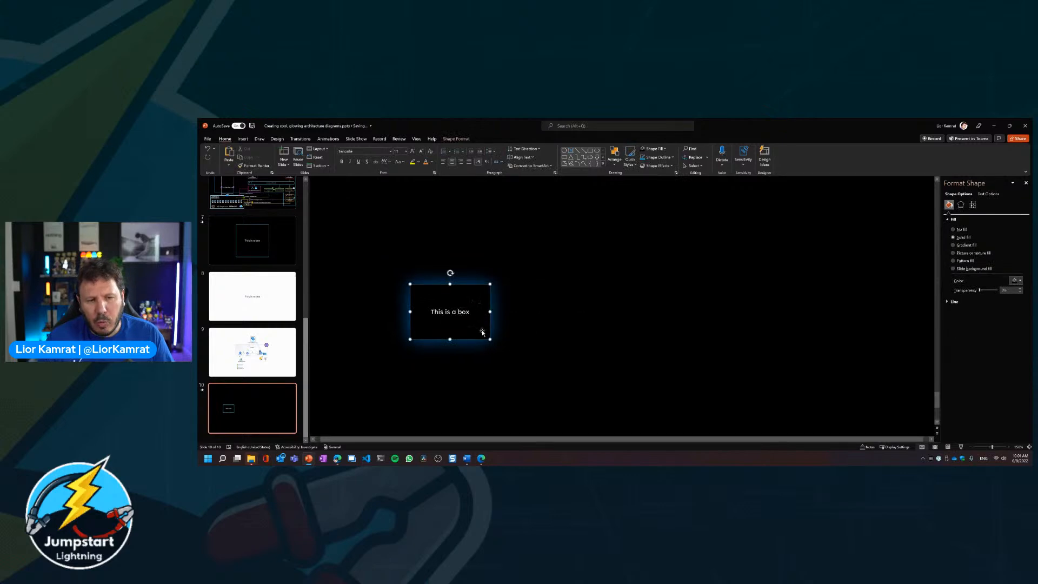
Step: Mark the SQL server, the blue icon beside it and the purple cluster icon on slide 9, and return to the box on slide 10
left_click(271, 363)
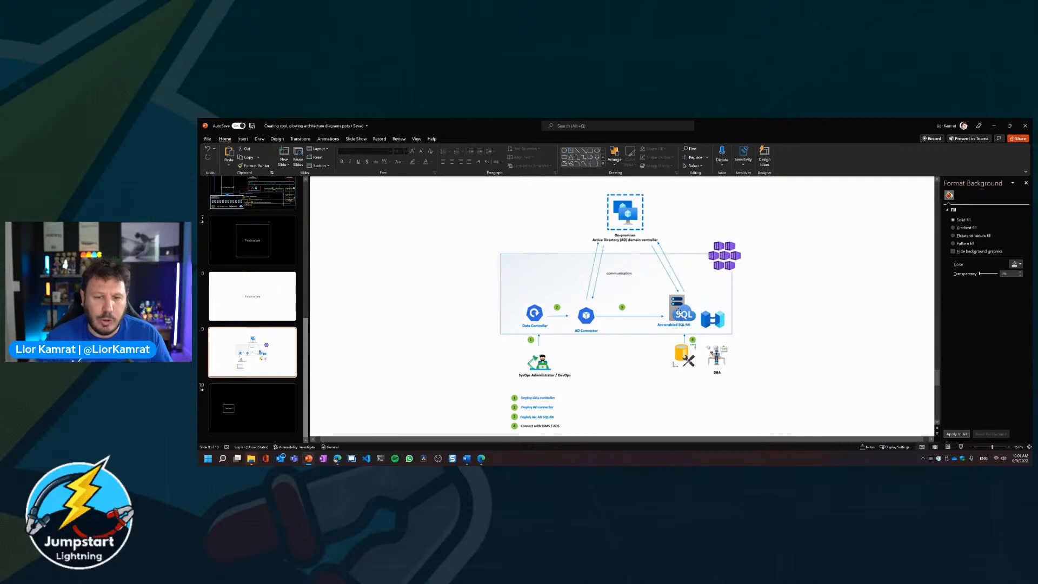
left_click_drag(652, 280, 664, 288)
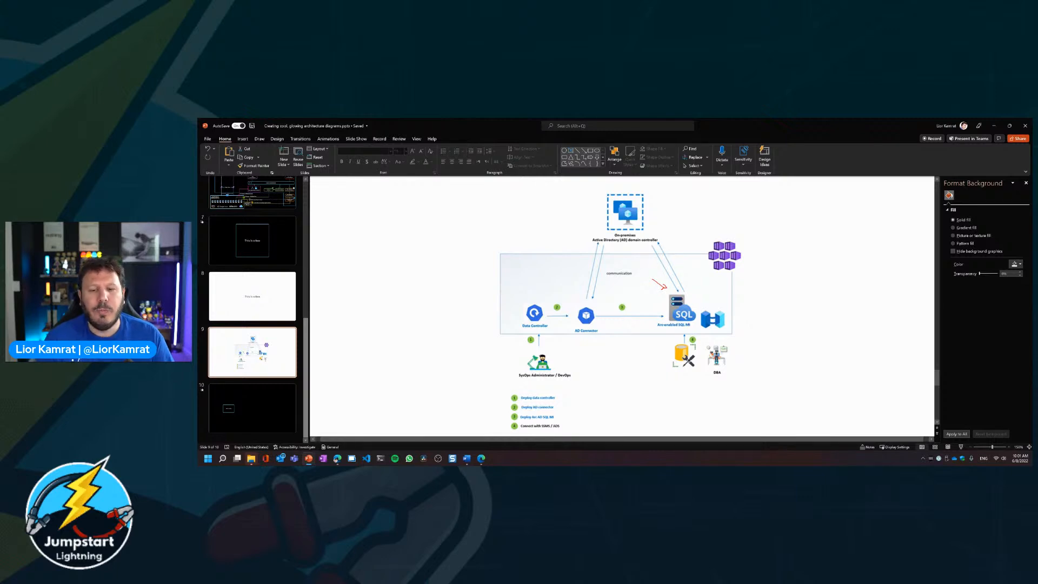
mouse_move(704, 309)
left_mouse_down()
mouse_move(711, 330)
mouse_move(725, 317)
left_mouse_up()
mouse_move(722, 240)
left_mouse_down()
mouse_move(706, 248)
mouse_move(738, 266)
left_mouse_up()
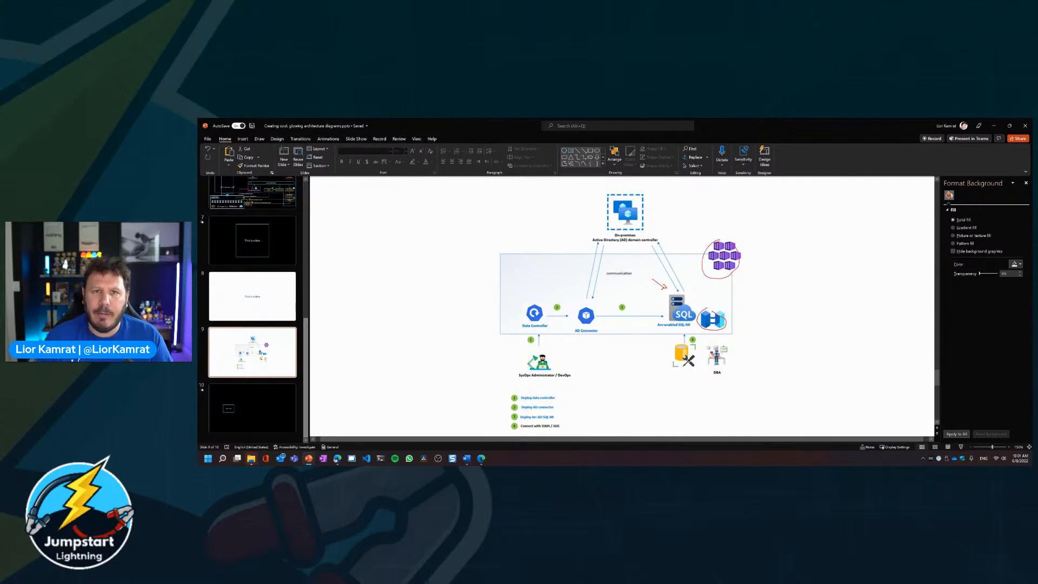
key("Escape")
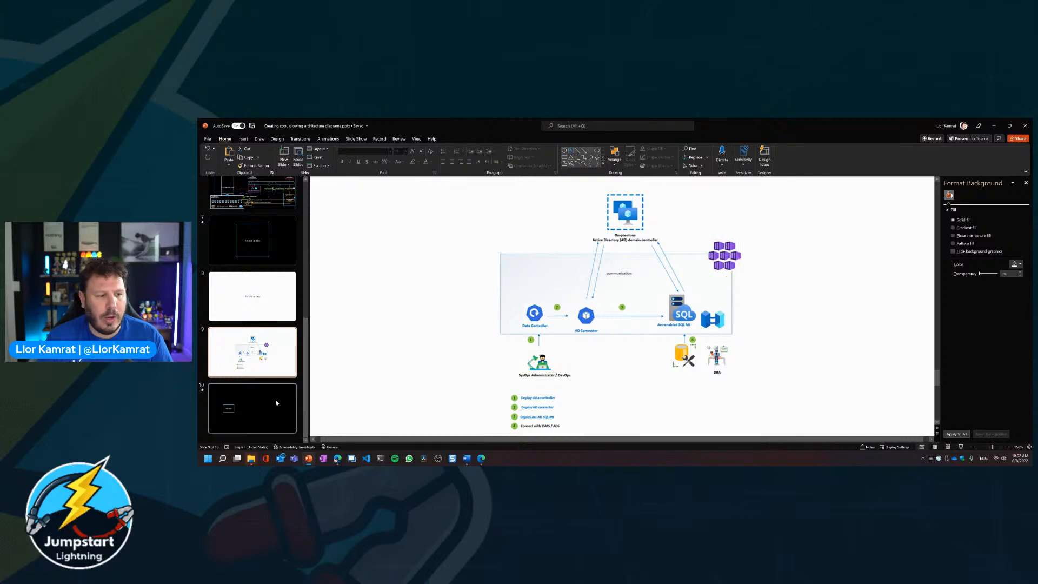
left_click(252, 408)
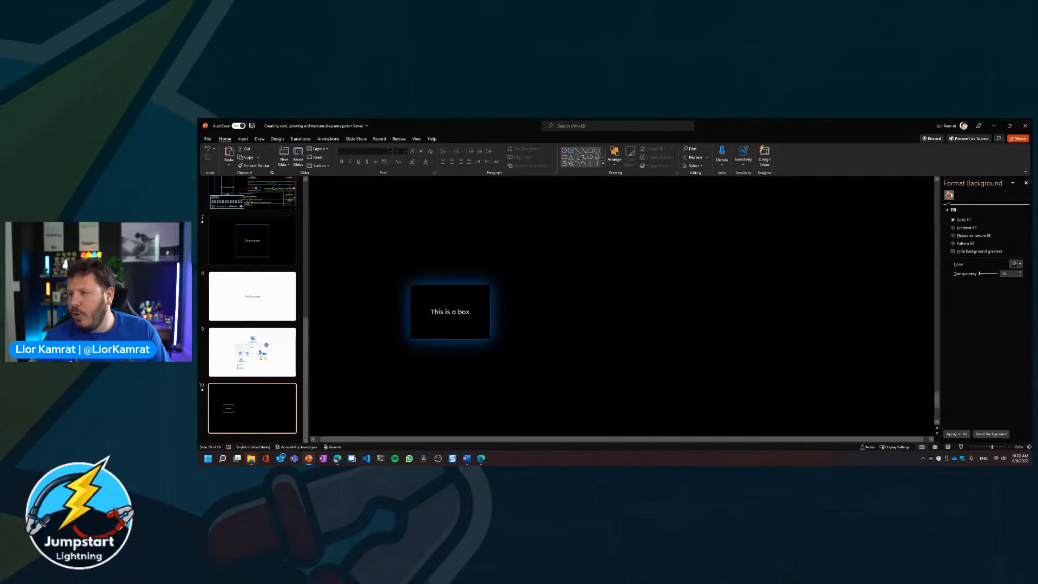
left_click(436, 325)
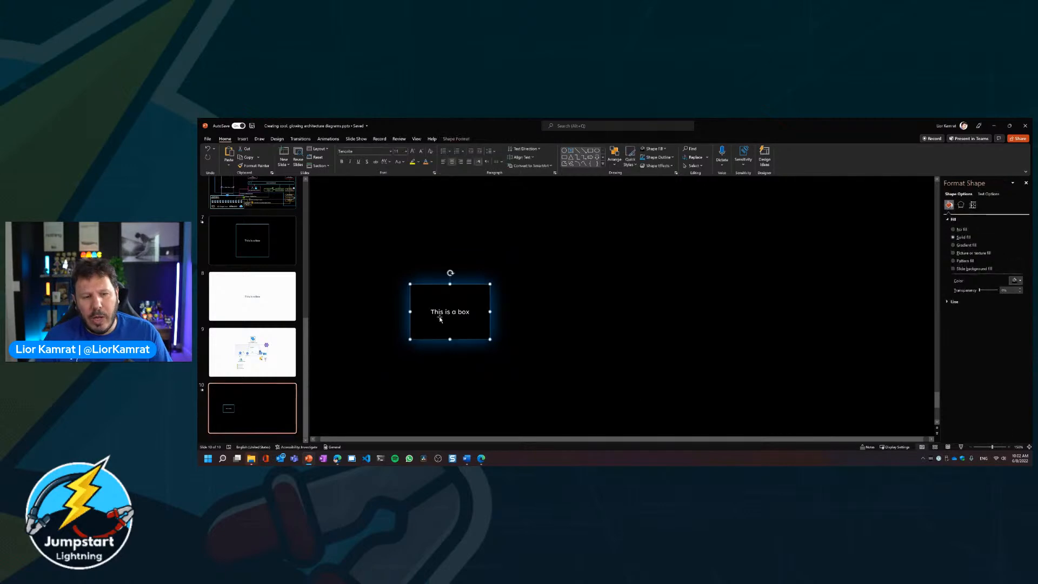
Step: Replace the "This is a box" text with "Azure Arc Data Controller"
triple_click(441, 313)
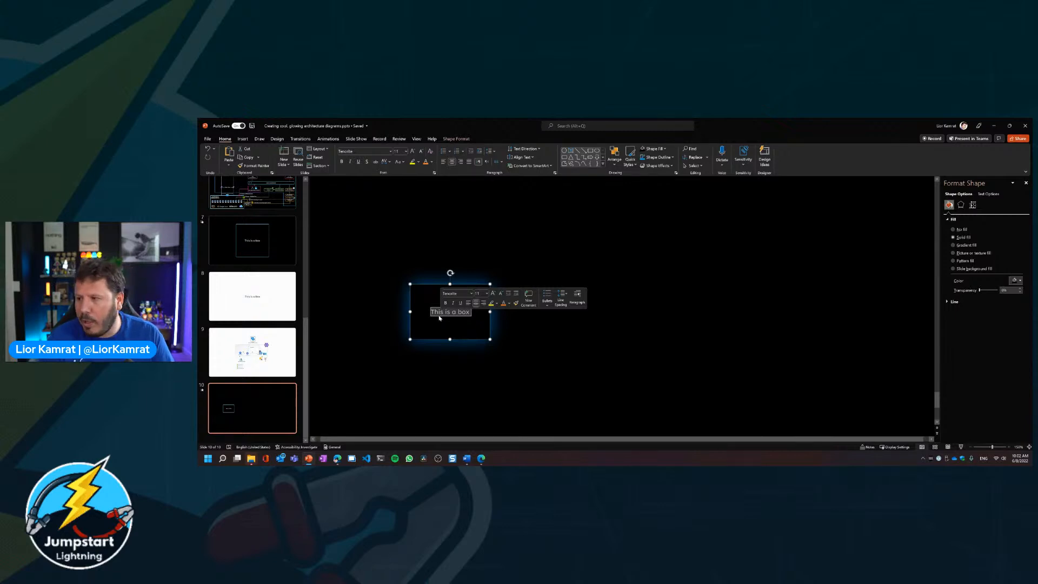
type("Azr")
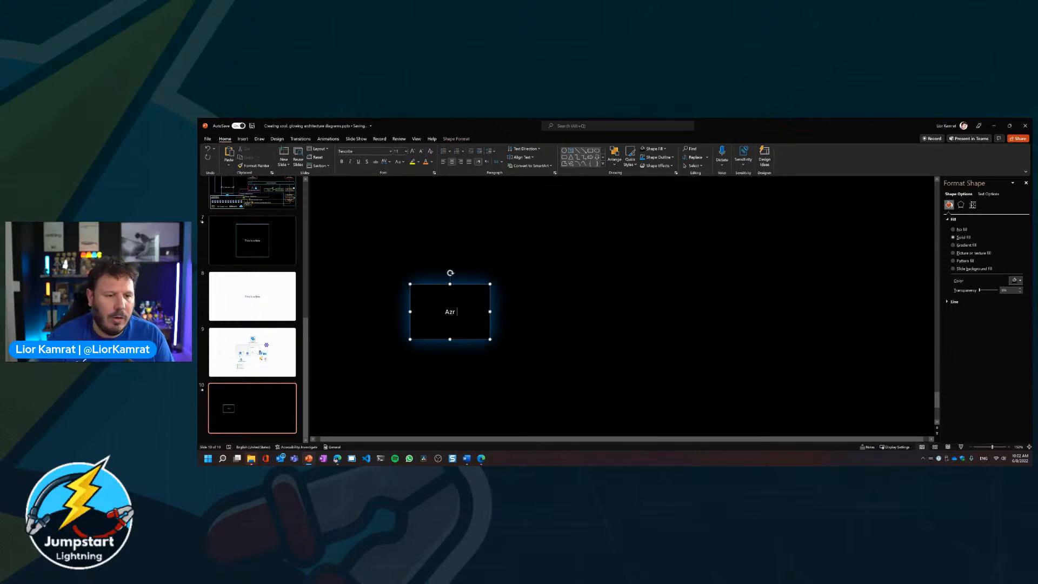
key("BackSpace")
type("ure Arc")
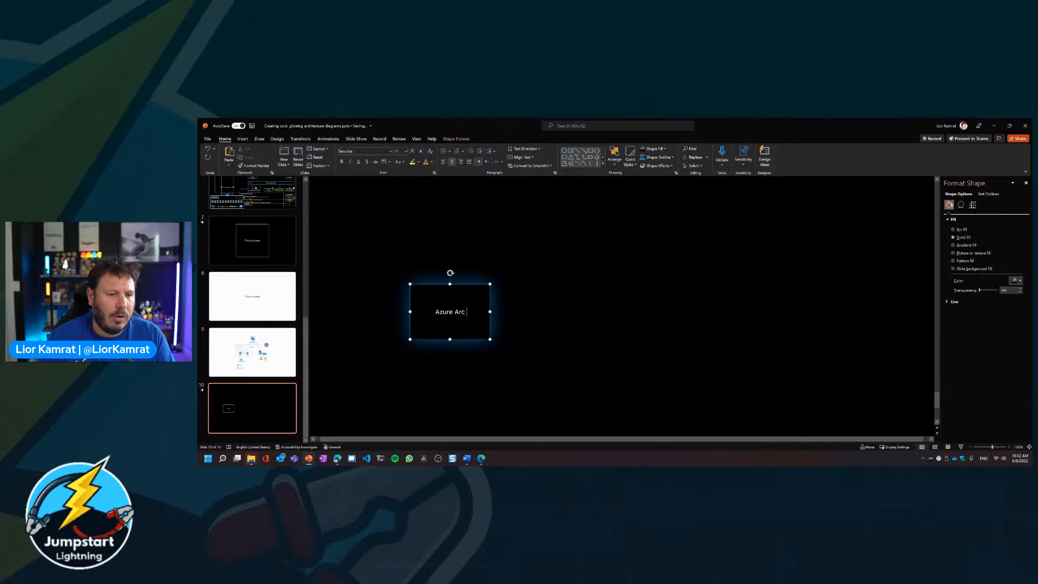
type(" Data C")
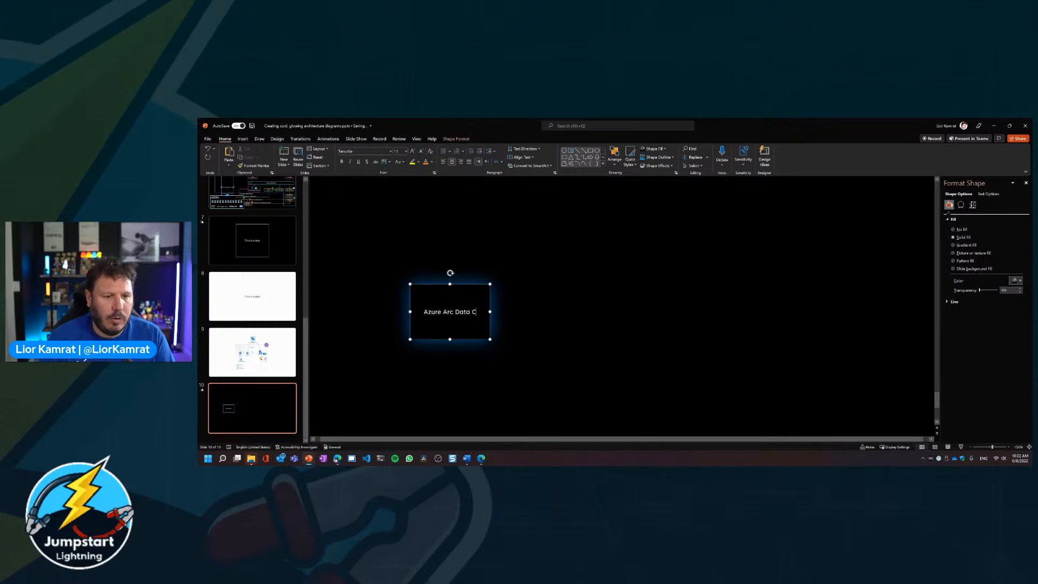
type("ontroller")
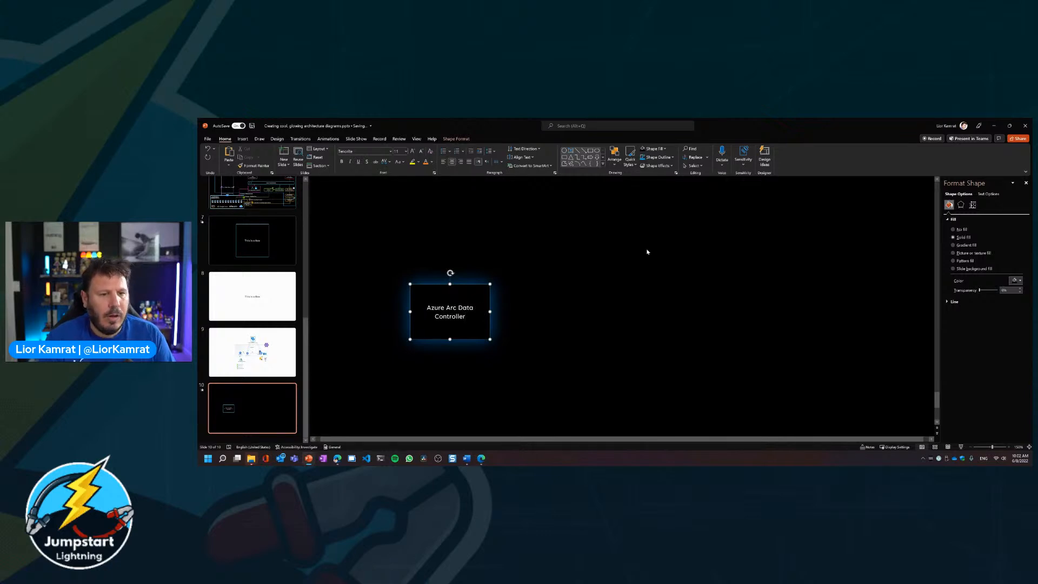
left_click(647, 252)
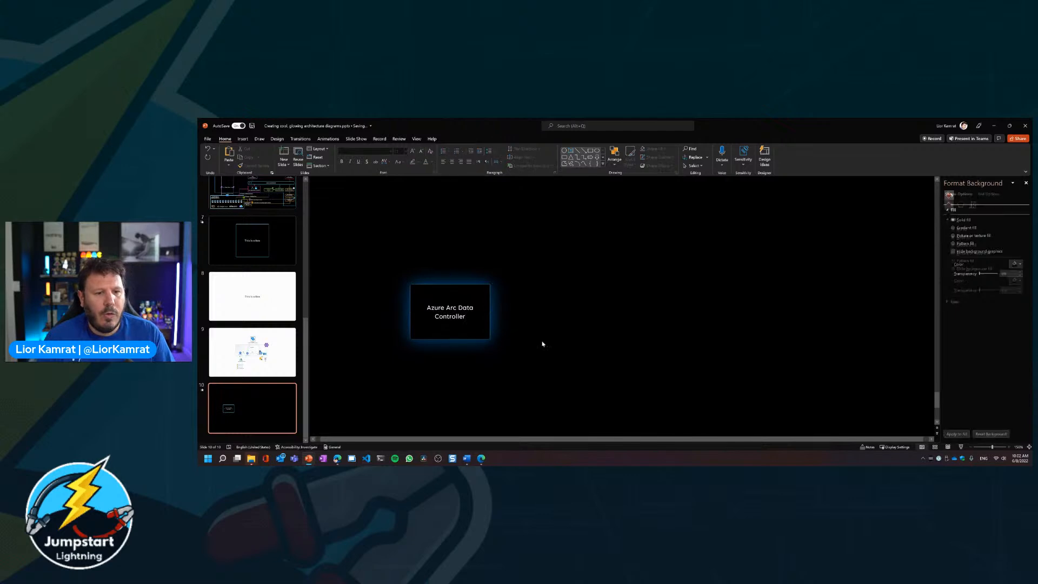
Step: Break the box's text into two lines, "Azure Arc" and "Data Controller"
left_click(454, 326)
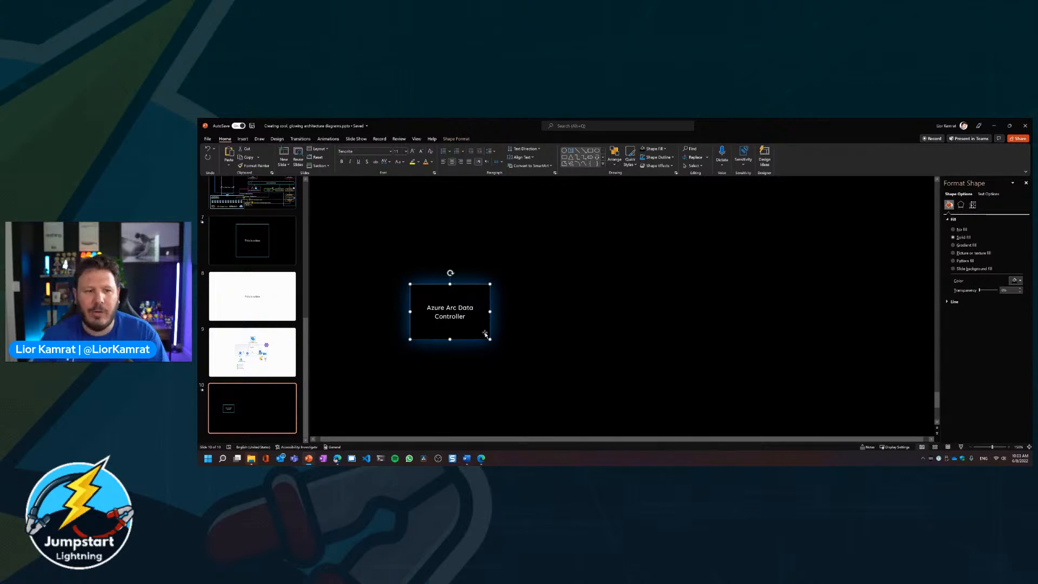
left_click(459, 310)
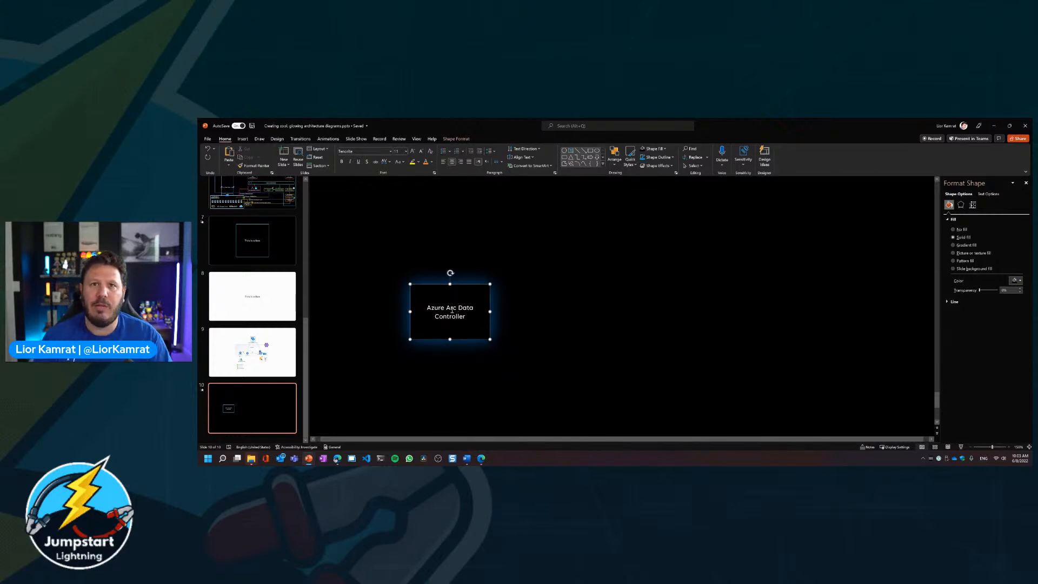
key("Return")
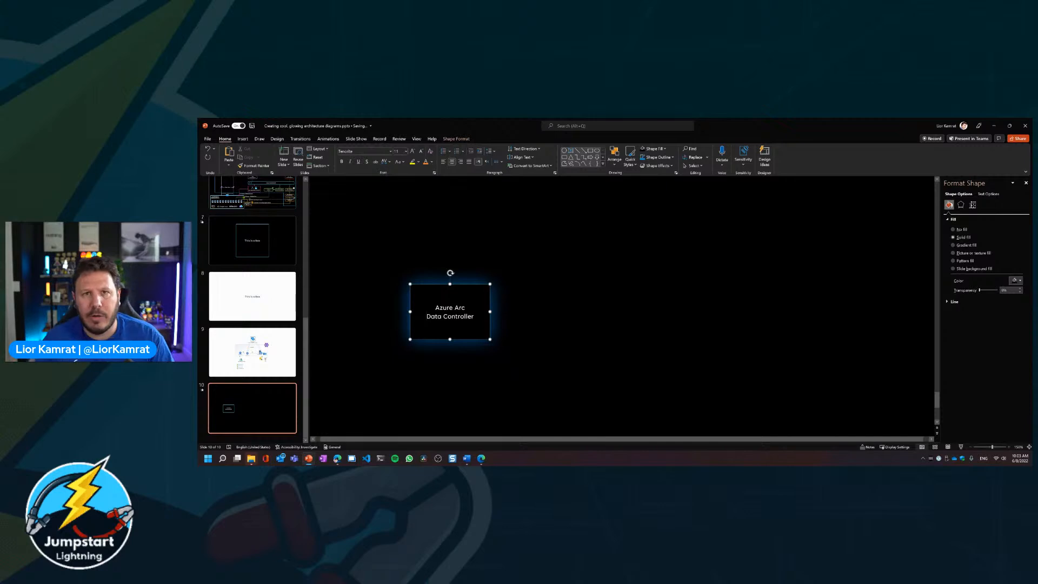
left_click(508, 293)
Step: Try the Top and Bottom vertical text alignments on the "Azure Arc Data Controller" box
left_click(491, 289)
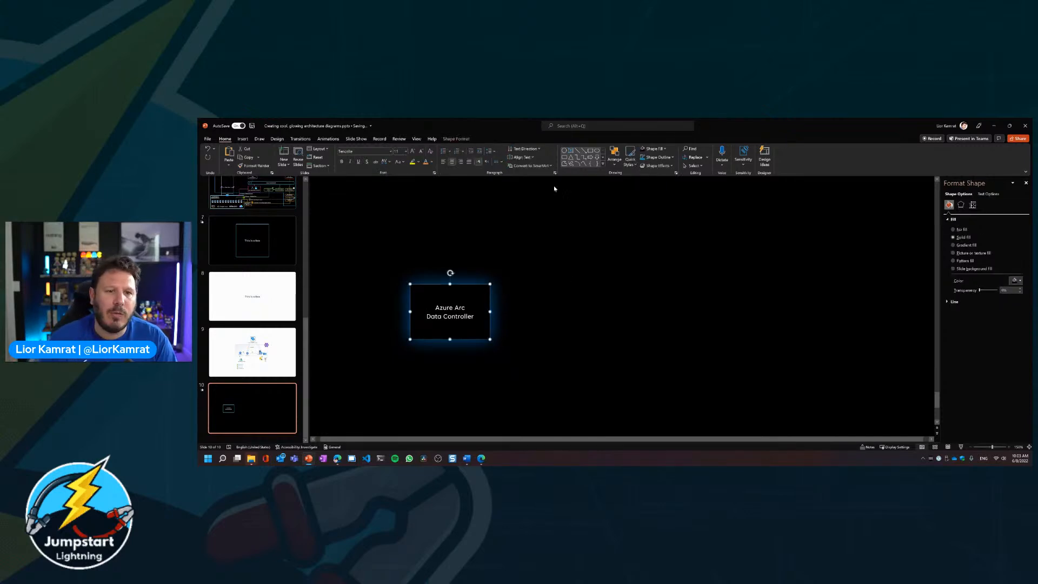
left_click(532, 157)
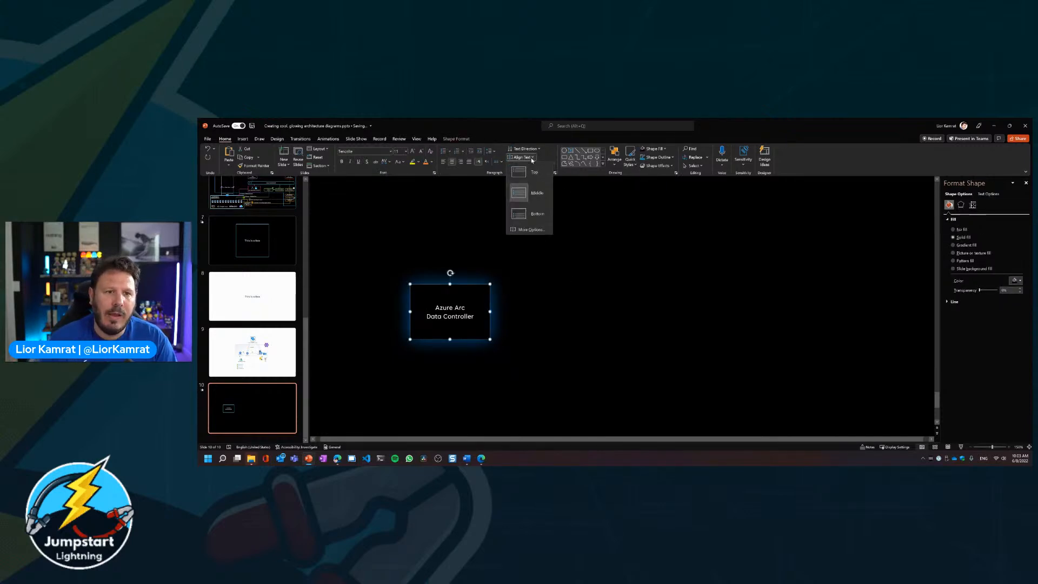
left_click(530, 173)
left_click(560, 312)
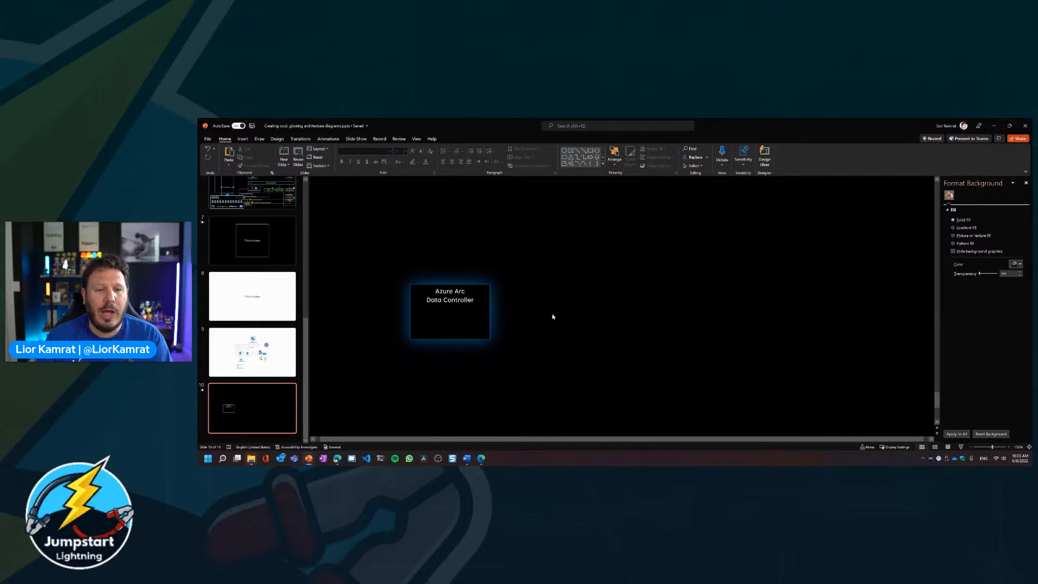
left_click(485, 323)
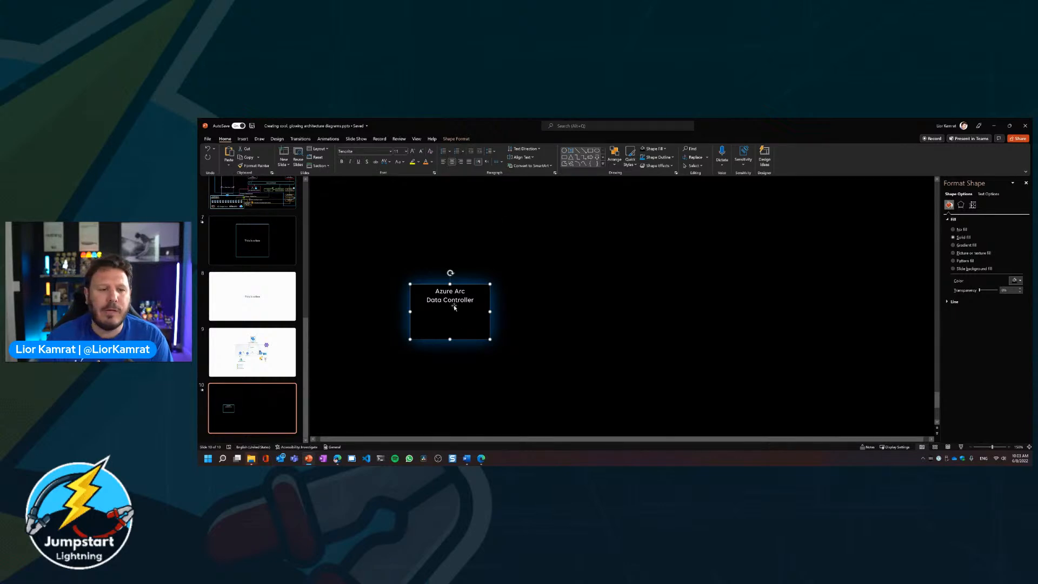
left_click(520, 156)
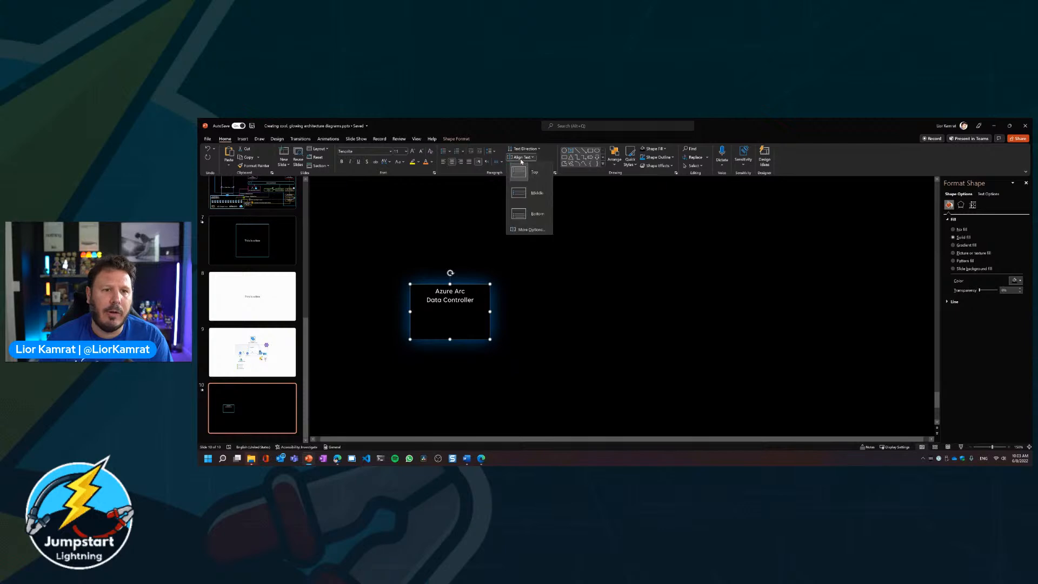
left_click(539, 215)
left_click(543, 312)
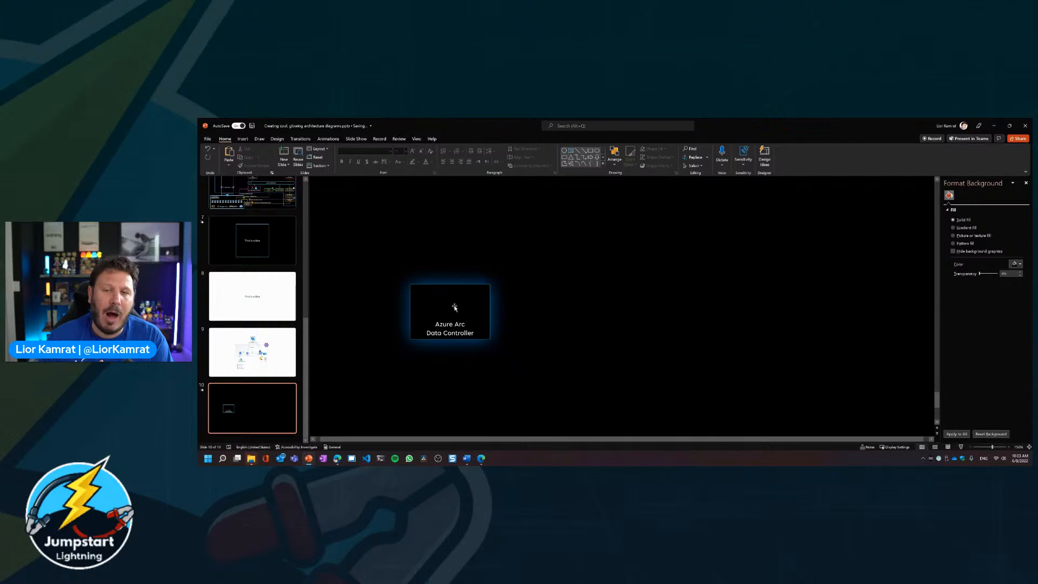
Step: Set the vertical text alignment of the "Azure Arc Data Controller" box to Top
left_click(456, 308)
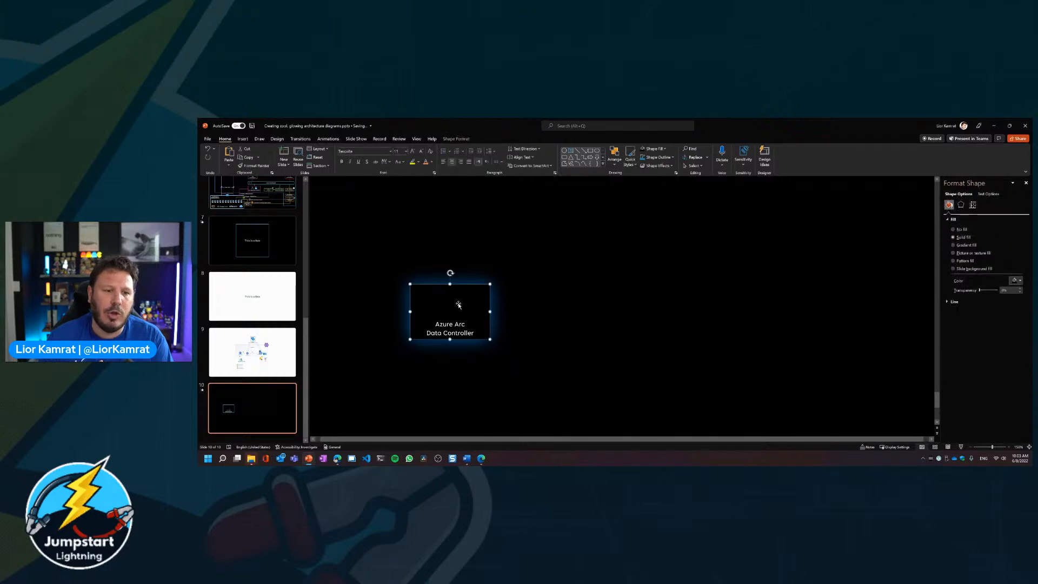
left_click(532, 160)
left_click(520, 172)
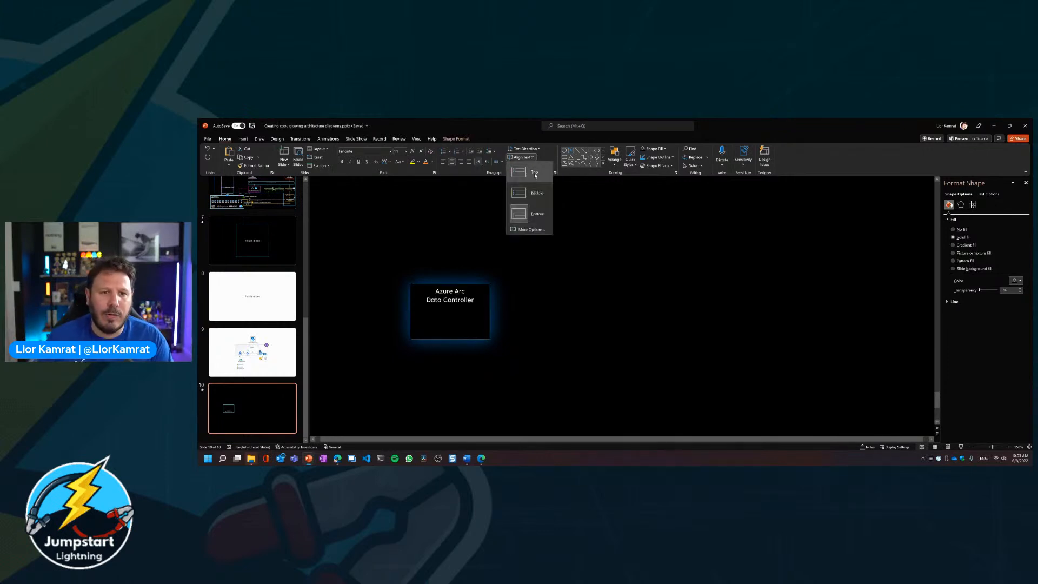
triple_click(457, 304)
left_click(494, 290)
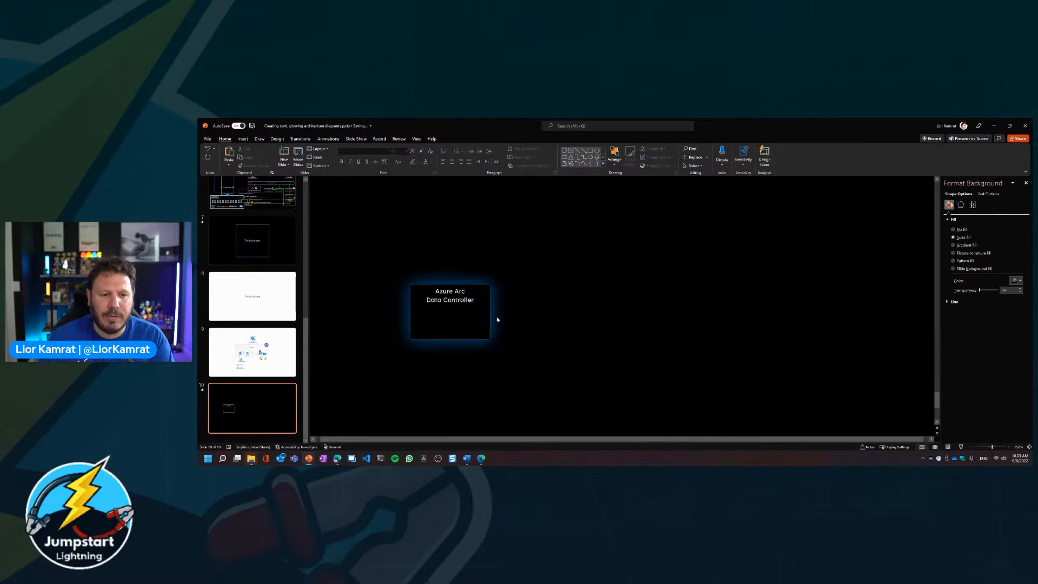
left_click(455, 319)
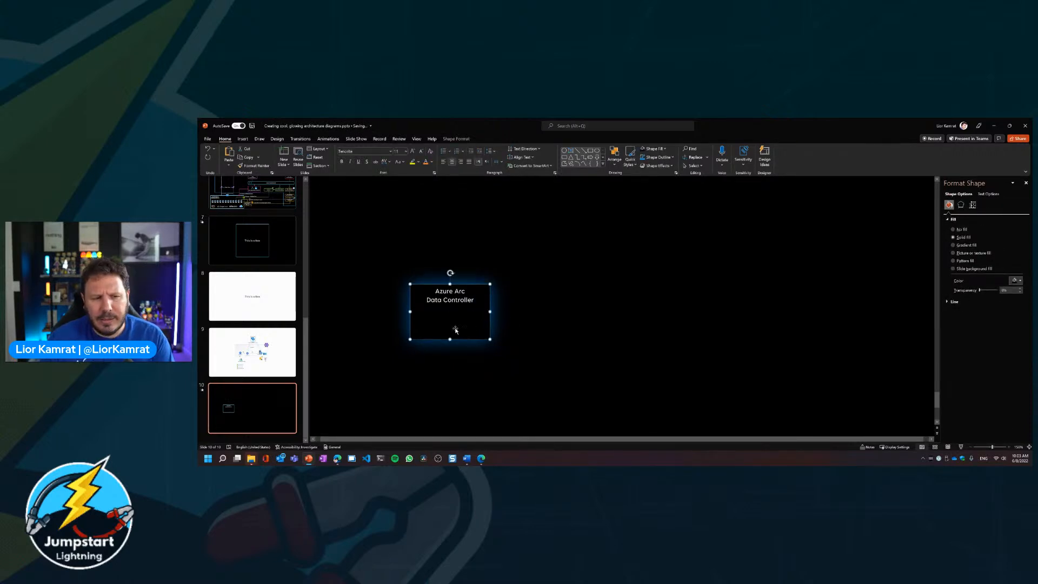
left_click(517, 377)
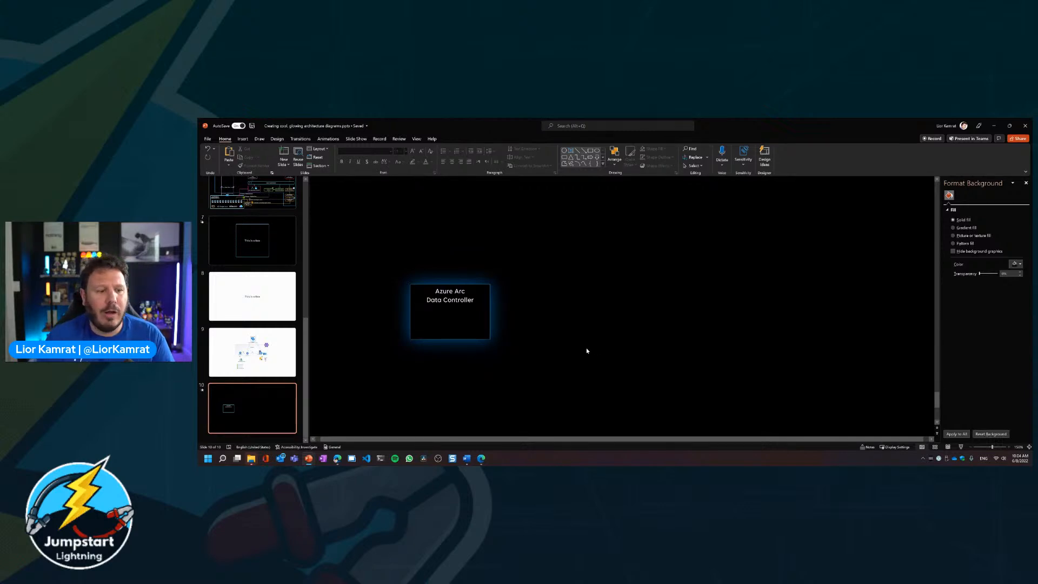
Step: Switch to Microsoft Edge and open the validated Azure Hybrid diagrams link from the Diagrams section of the Azure Arc Jumpstart site
mouse_move(337, 461)
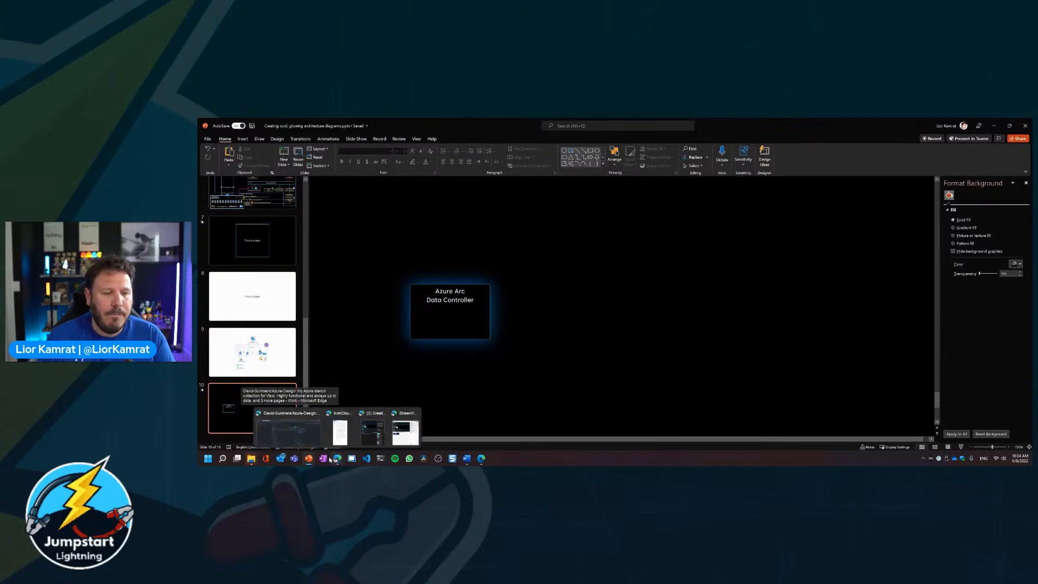
left_click(288, 430)
left_click(205, 160)
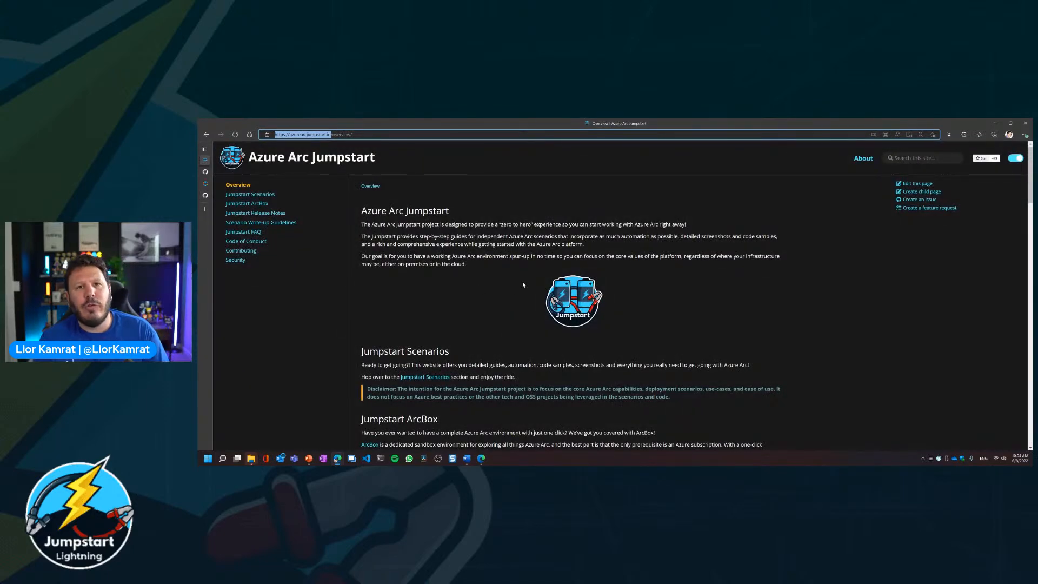
scroll(506, 266, "down", 3)
scroll(597, 266, "down", 7)
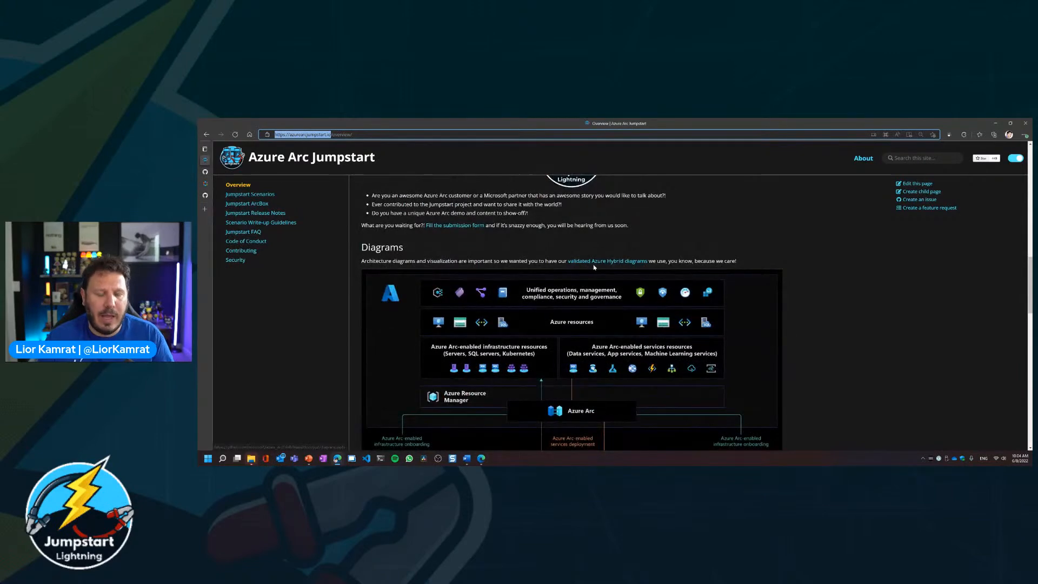
key("ctrl+plus")
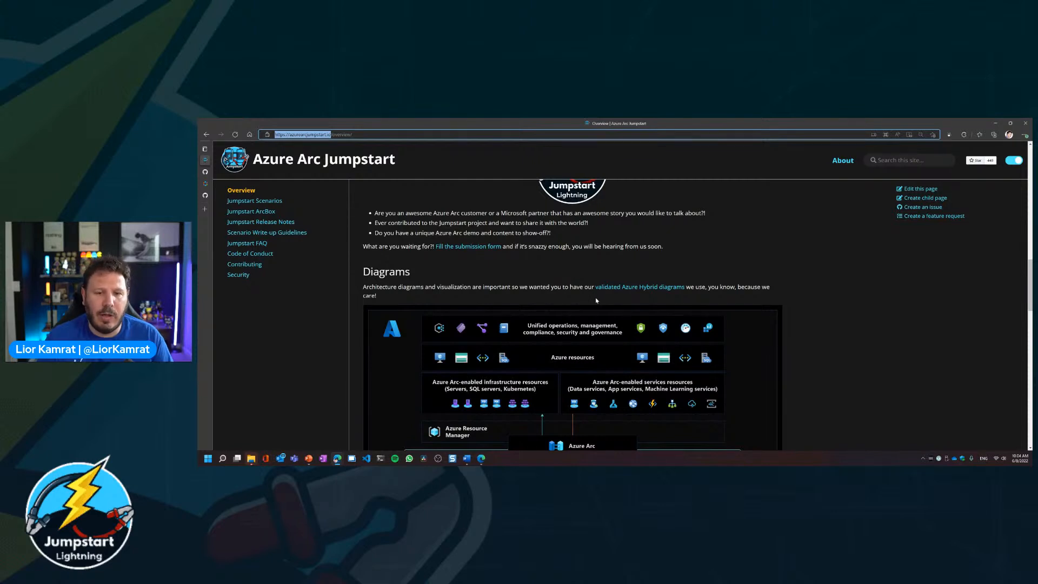
left_click(671, 292)
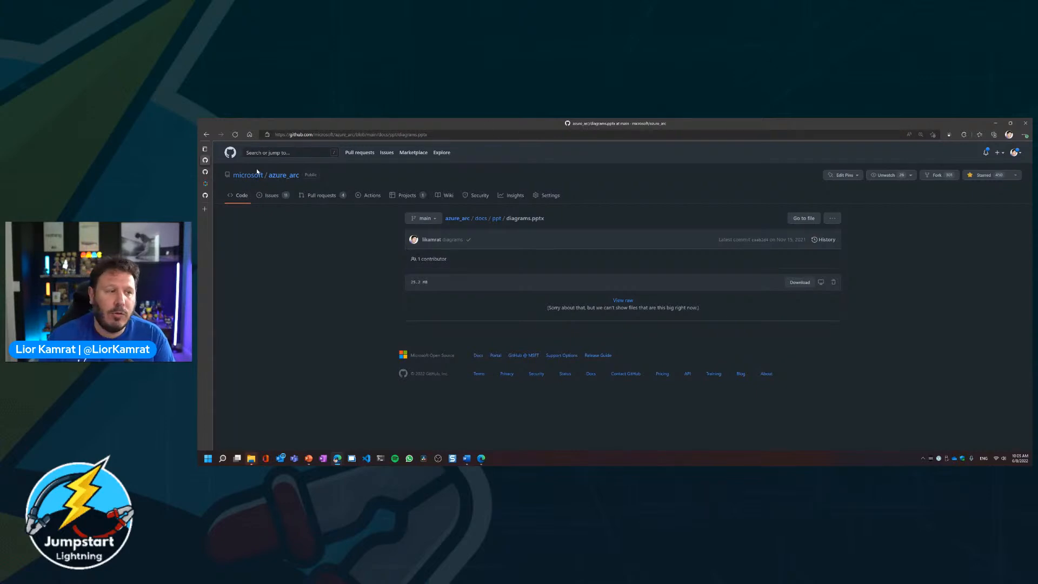
Step: Go to the Kubernetes community icons repository on GitHub and review its folders and README
left_click(206, 173)
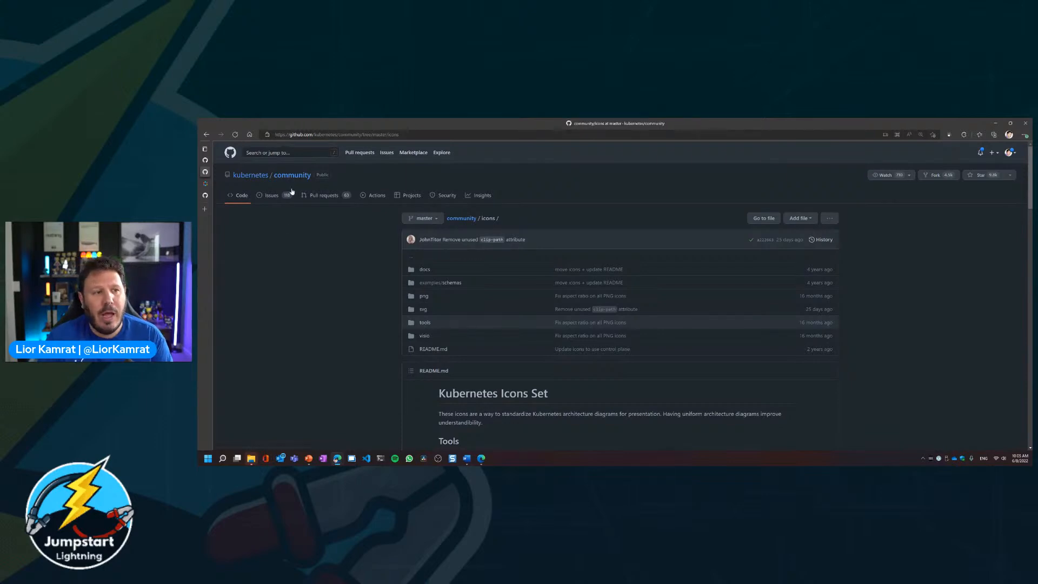
scroll(456, 270, "down", 3)
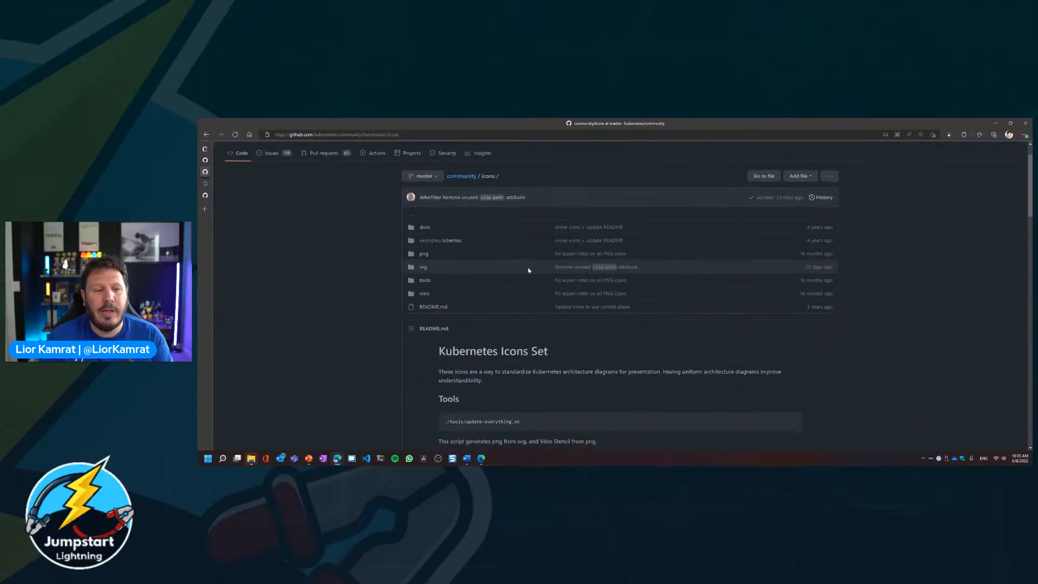
scroll(494, 284, "down", 3)
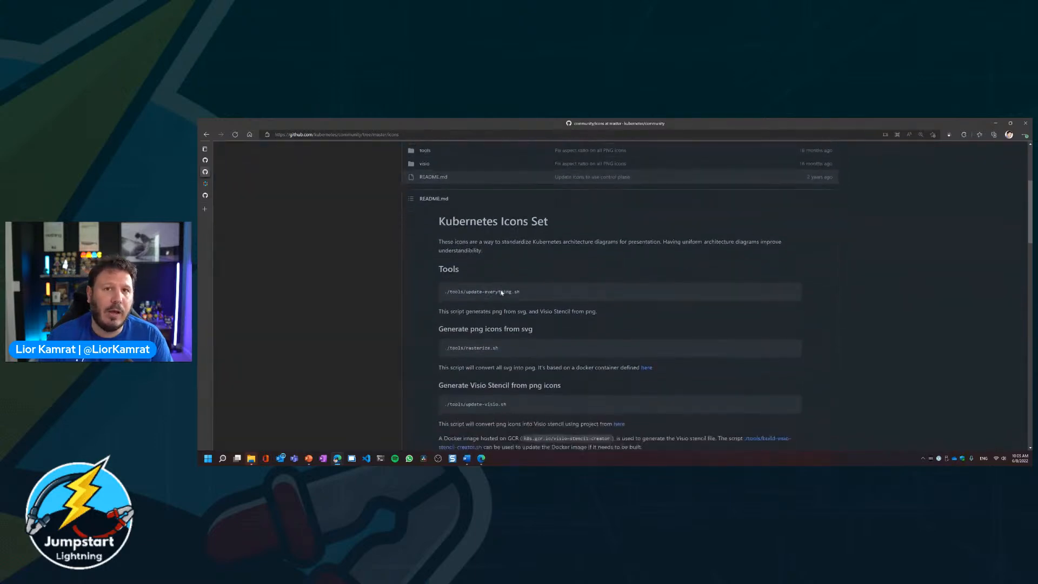
scroll(501, 293, "up", 2)
scroll(501, 293, "up", 3)
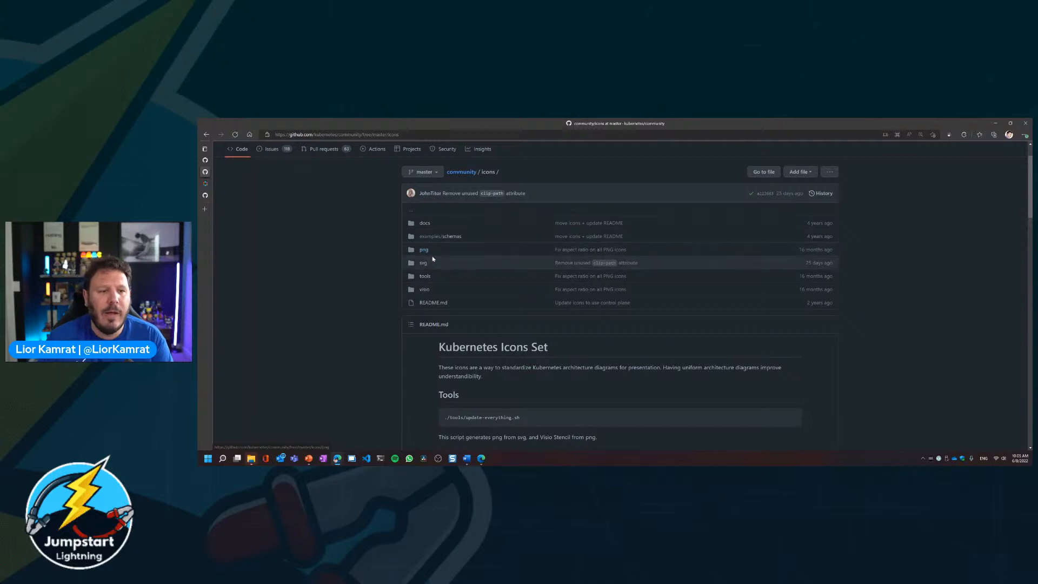
Step: Open api.svg from the svg folder's labeled control_plane_components and enlarge the page around the icon
left_click(424, 264)
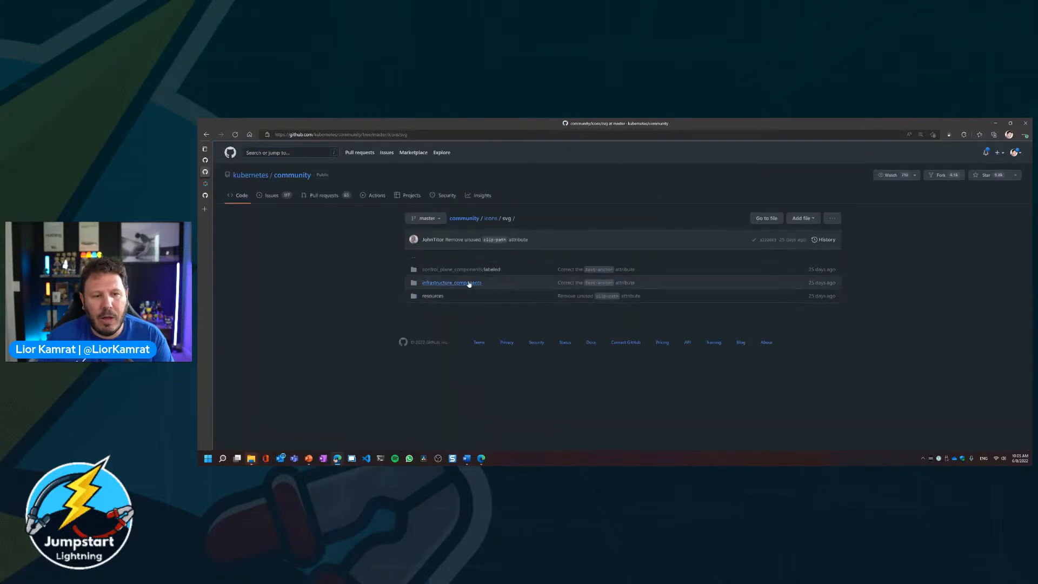
left_click(481, 269)
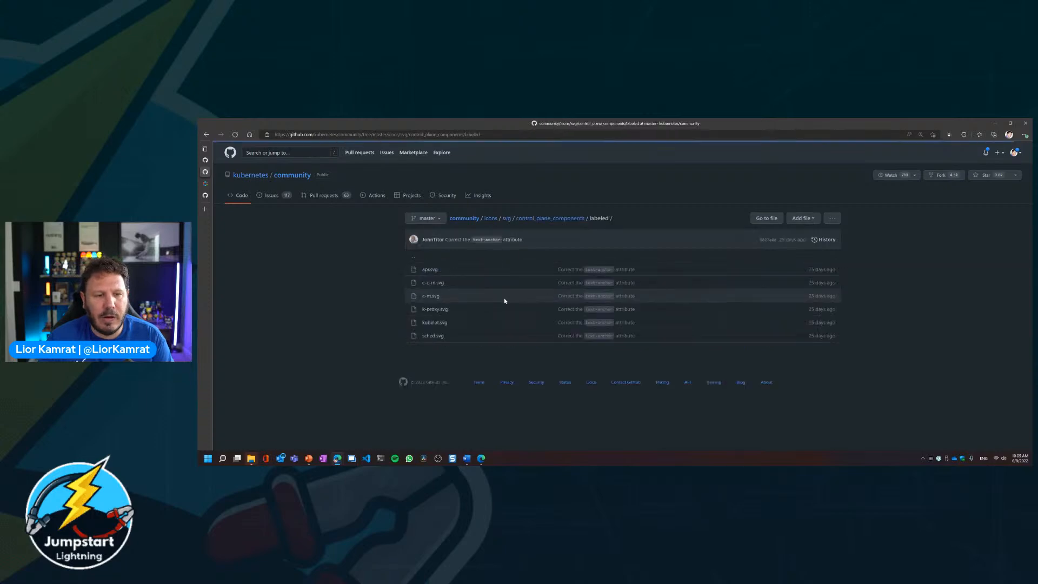
left_click(430, 270)
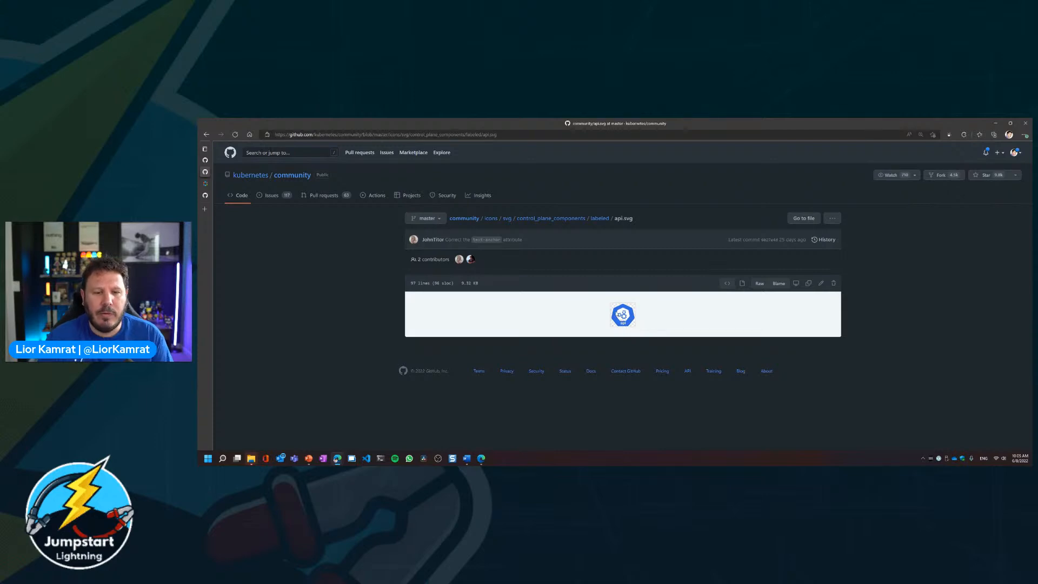
key("ctrl+plus")
key("ctrl+plus")
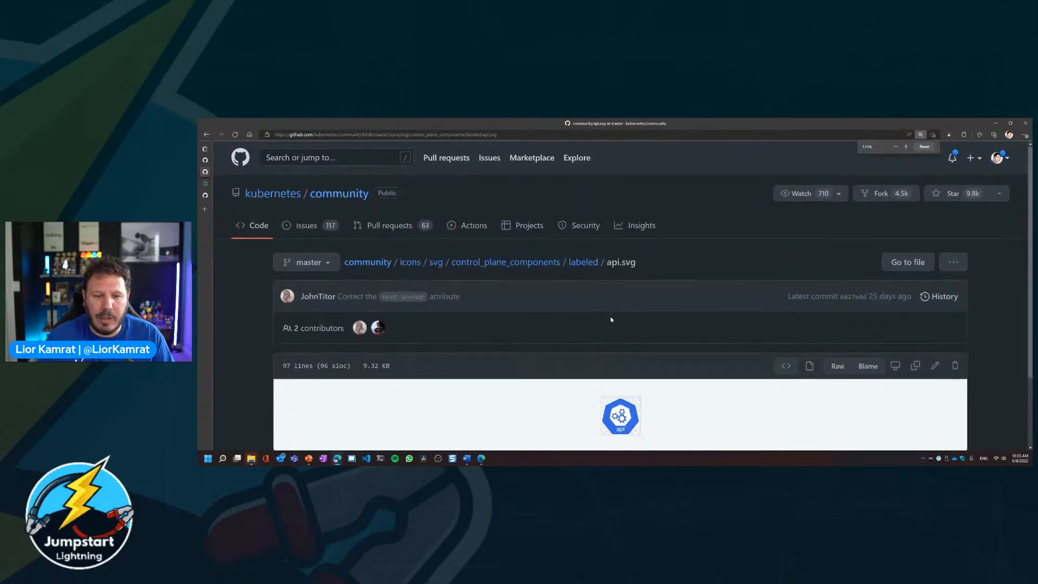
scroll(605, 330, "down", 1)
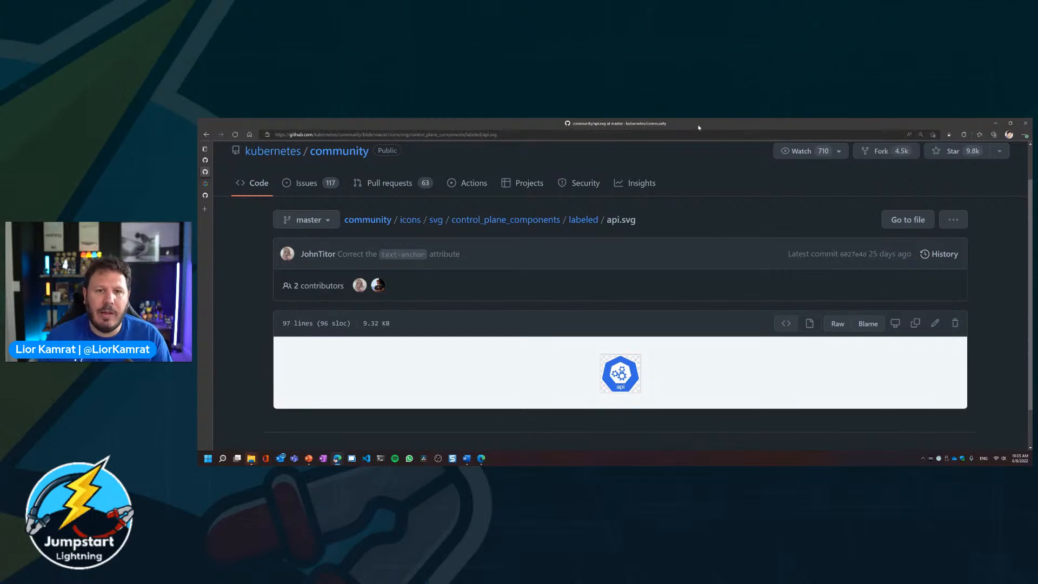
Step: Try to bring the api.svg icon from the GitHub page onto slide 10 beside the "Azure Arc Data Controller" box
left_click_drag(803, 120, 502, 179)
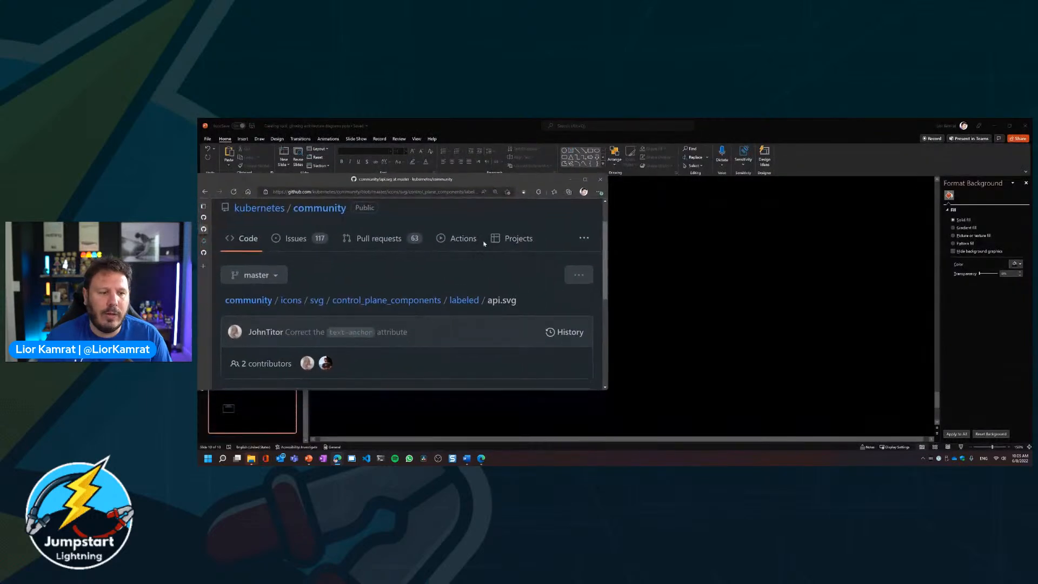
scroll(406, 292, "down", 3)
left_click_drag(406, 308, 792, 317)
key("Delete")
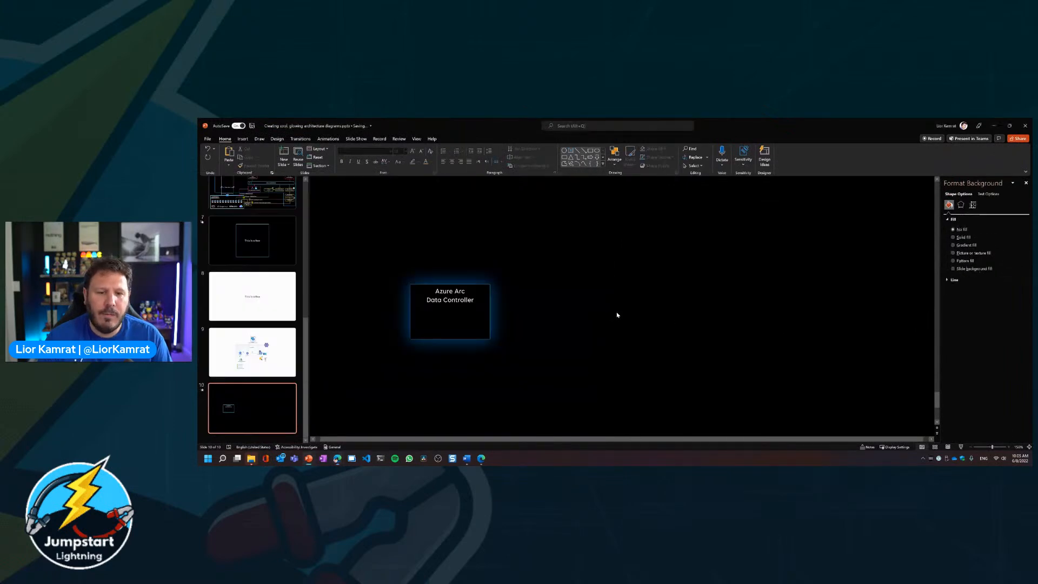
key("ctrl+z")
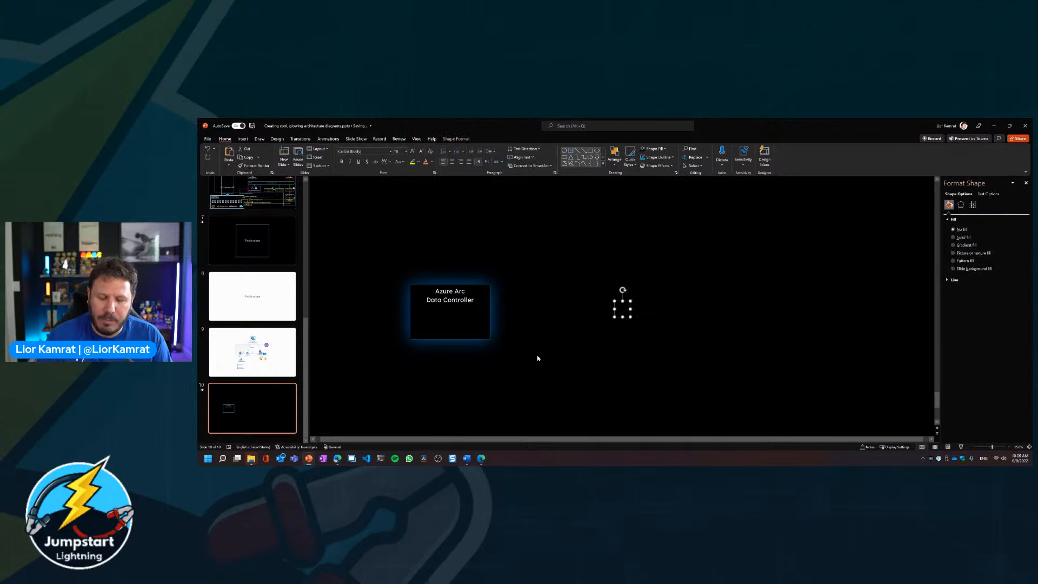
key("Delete")
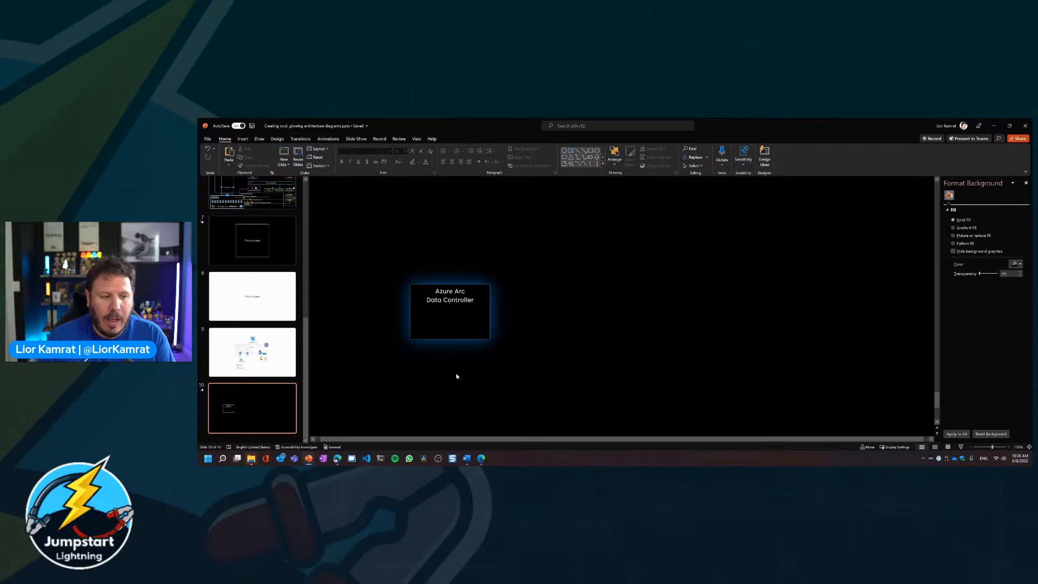
Step: Switch back to Microsoft Edge, go to the Azure Icon Collection page and review its Core Azure Sets
mouse_move(337, 459)
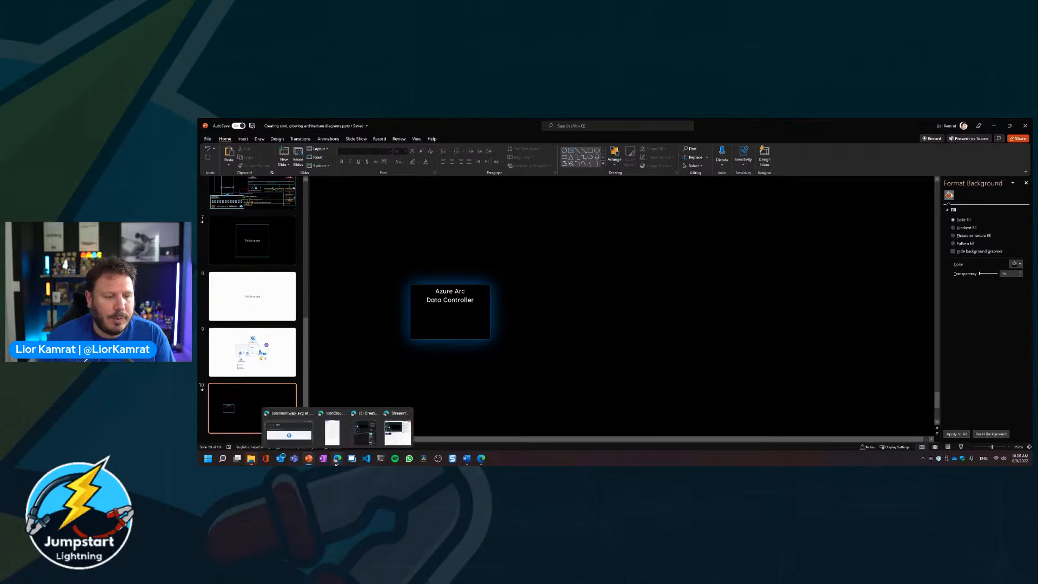
left_click(289, 434)
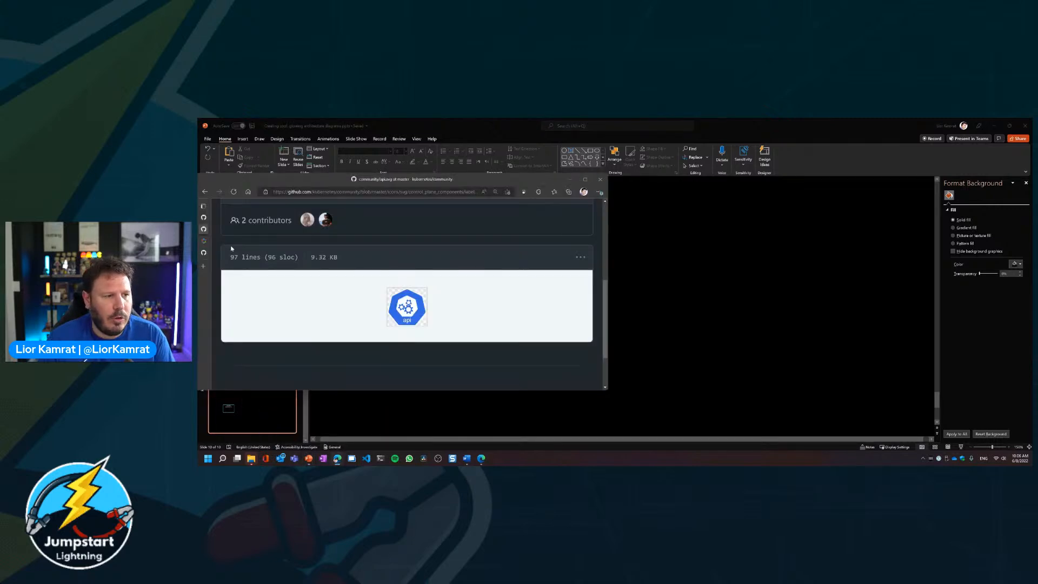
scroll(365, 303, "up", 3)
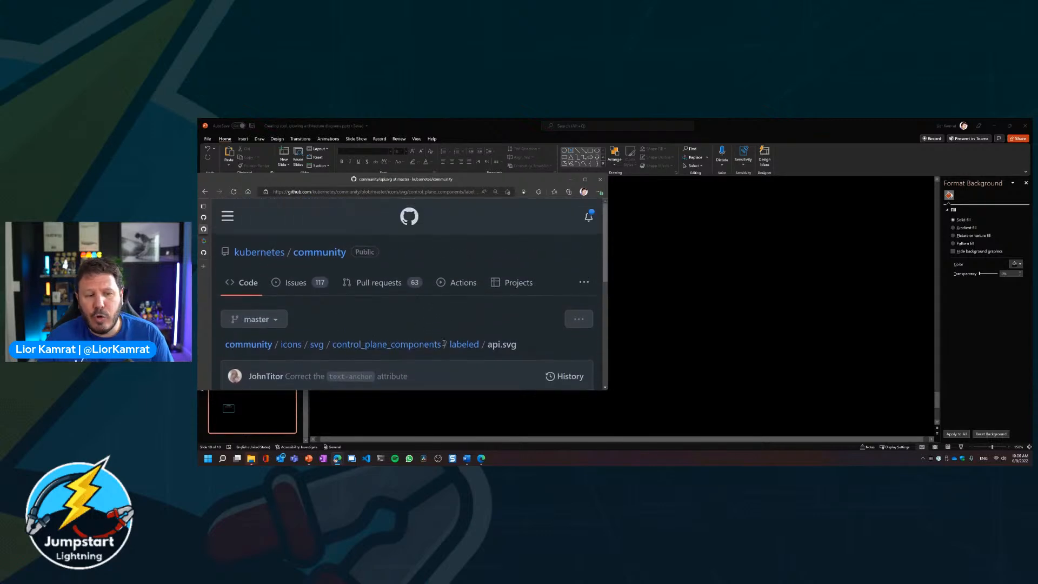
scroll(387, 337, "down", 1)
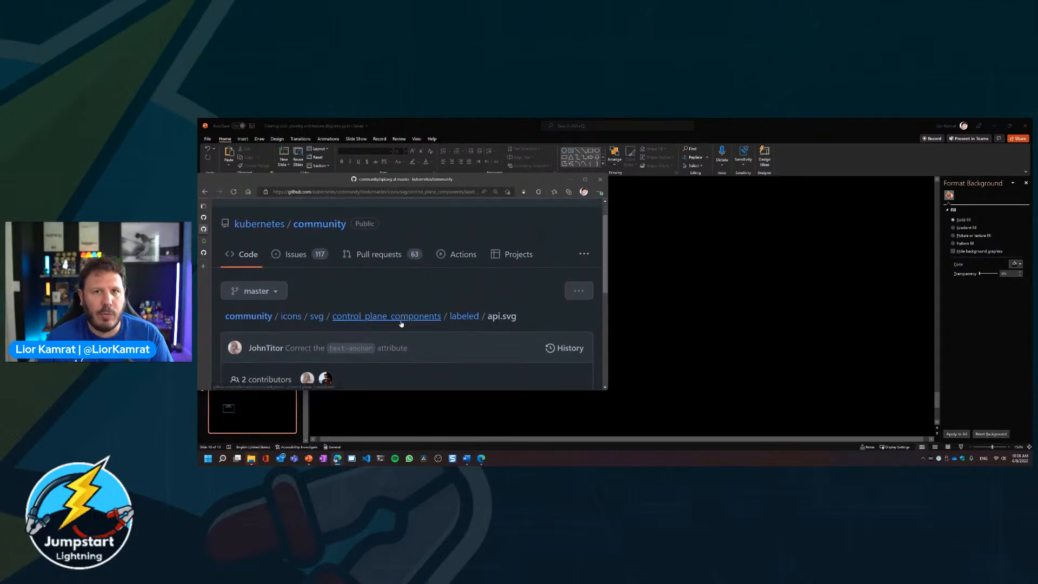
left_click(204, 242)
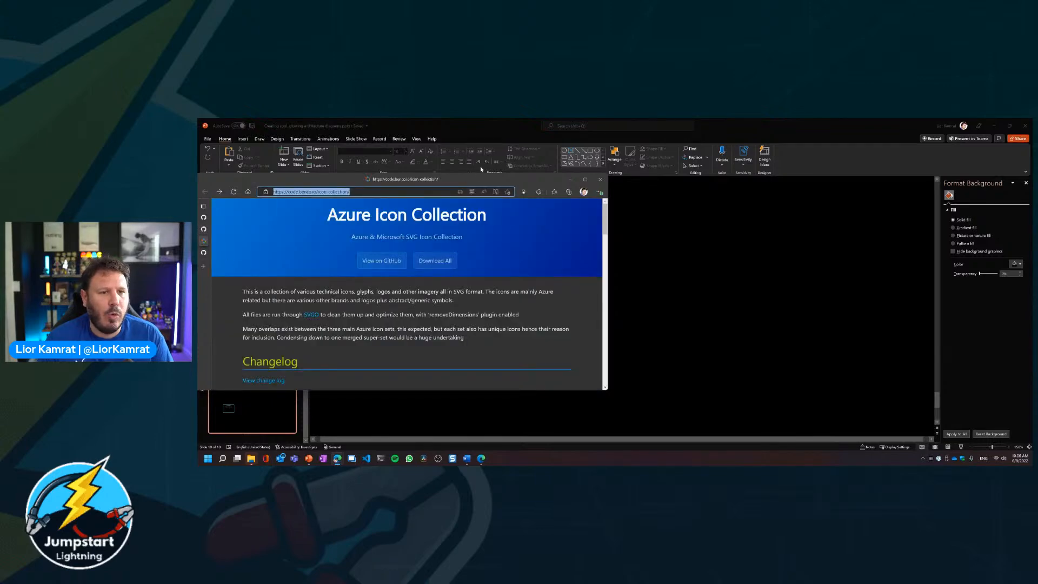
double_click(480, 179)
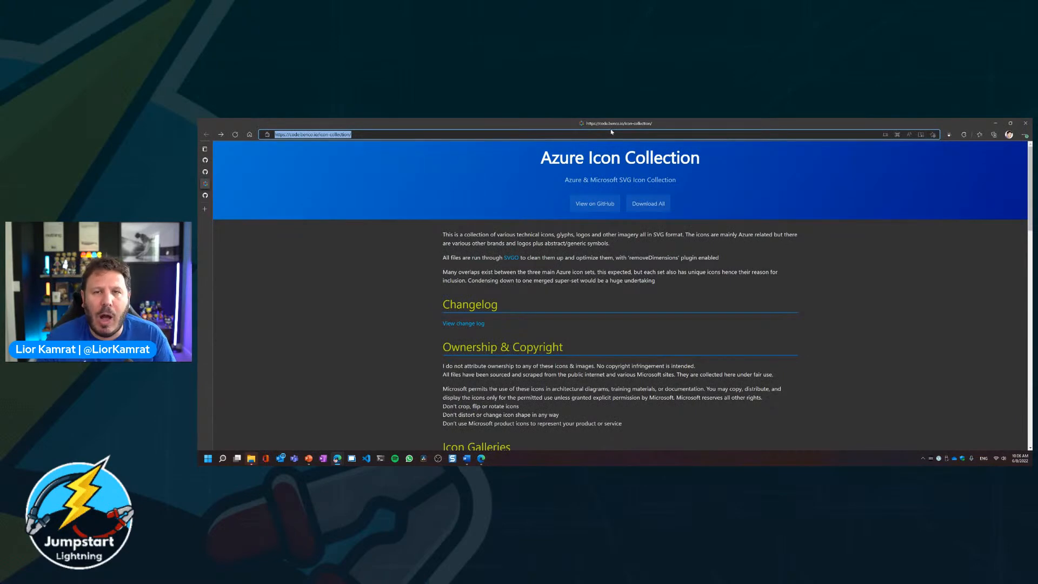
scroll(492, 319, "down", 6)
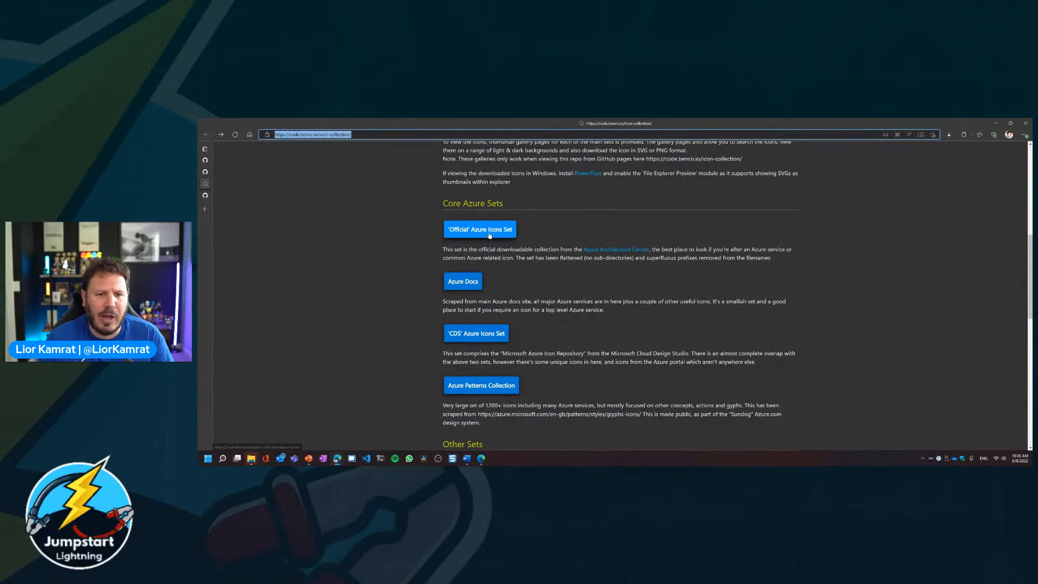
Step: Open the Azure Architecture Center link, review the Azure architecture icons guidance, updates and terms, and return to the icon collection
left_click(606, 252)
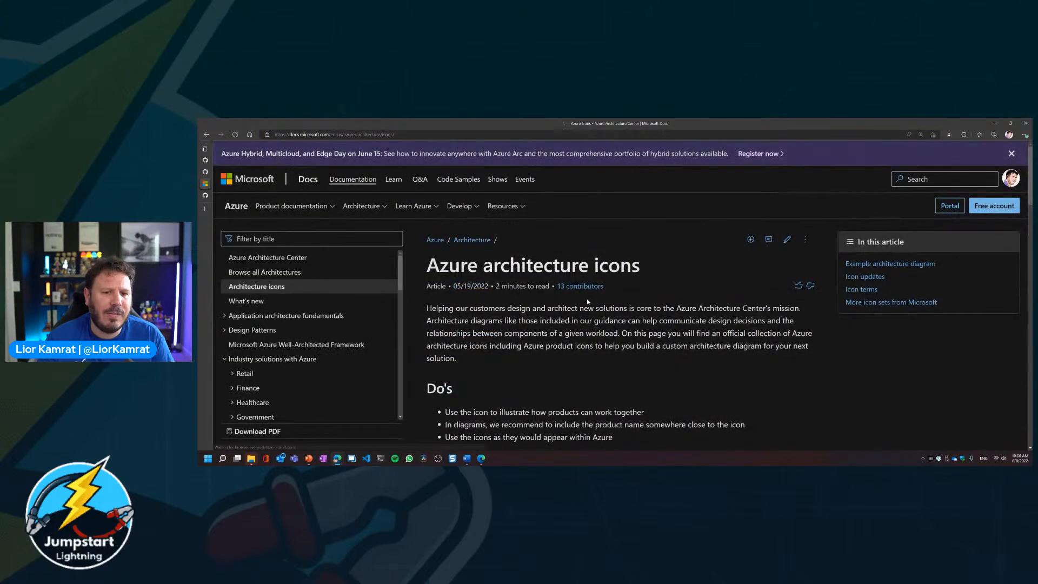
scroll(585, 298, "down", 3)
scroll(583, 297, "down", 5)
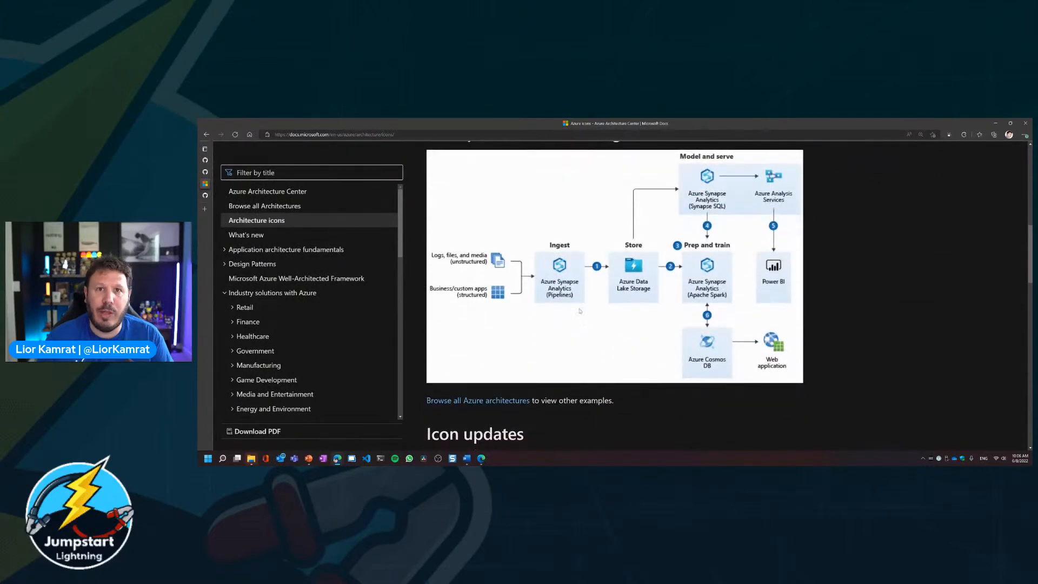
scroll(582, 300, "up", 3)
scroll(582, 307, "up", 3)
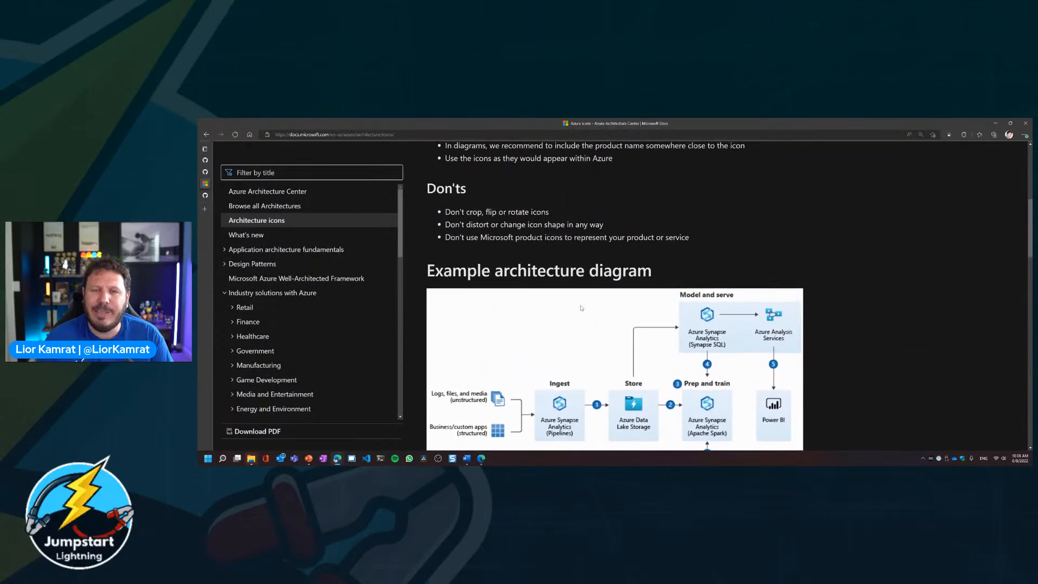
scroll(579, 308, "down", 8)
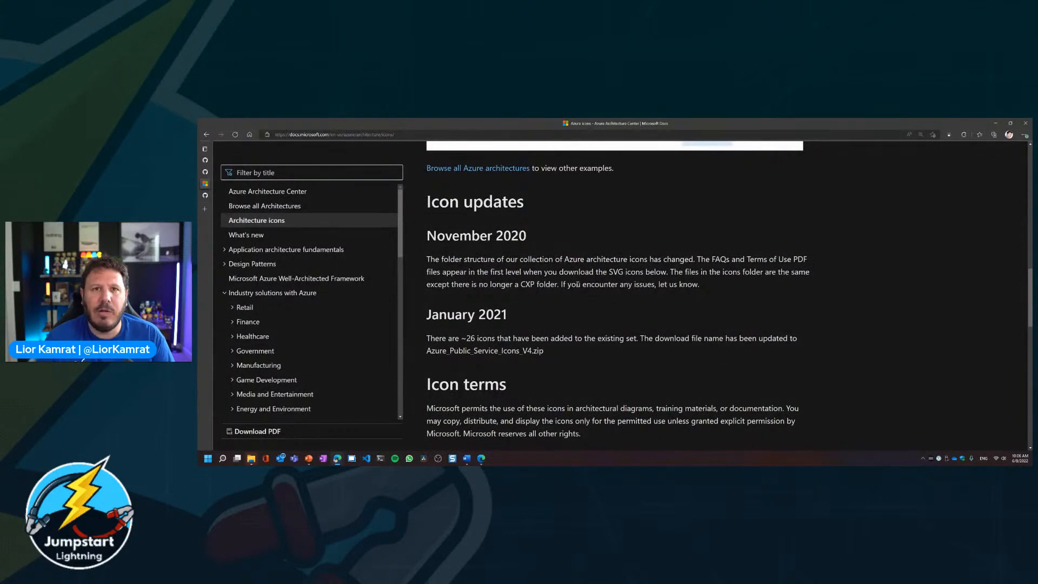
scroll(573, 292, "down", 2)
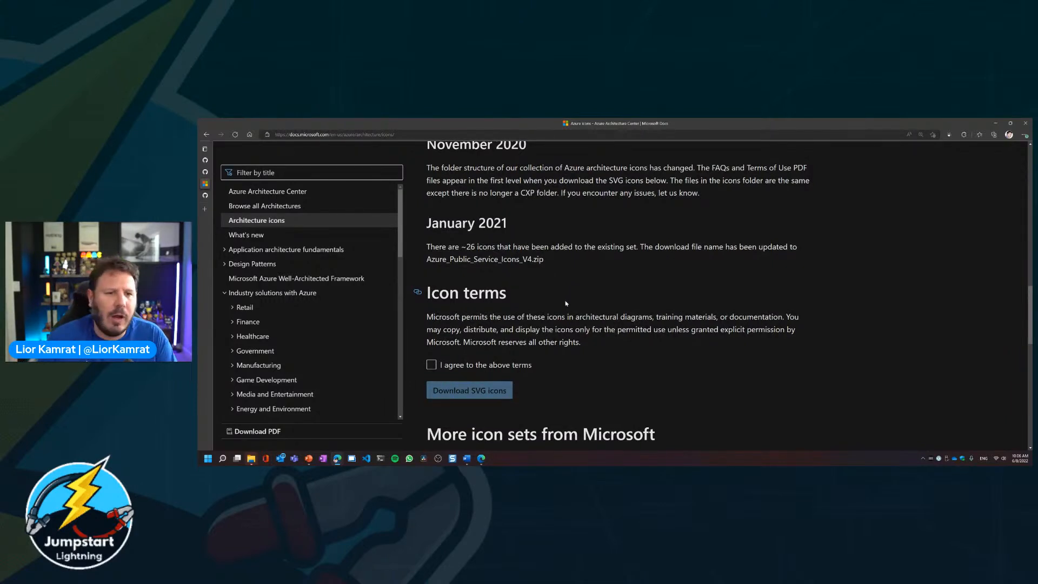
scroll(522, 326, "up", 2)
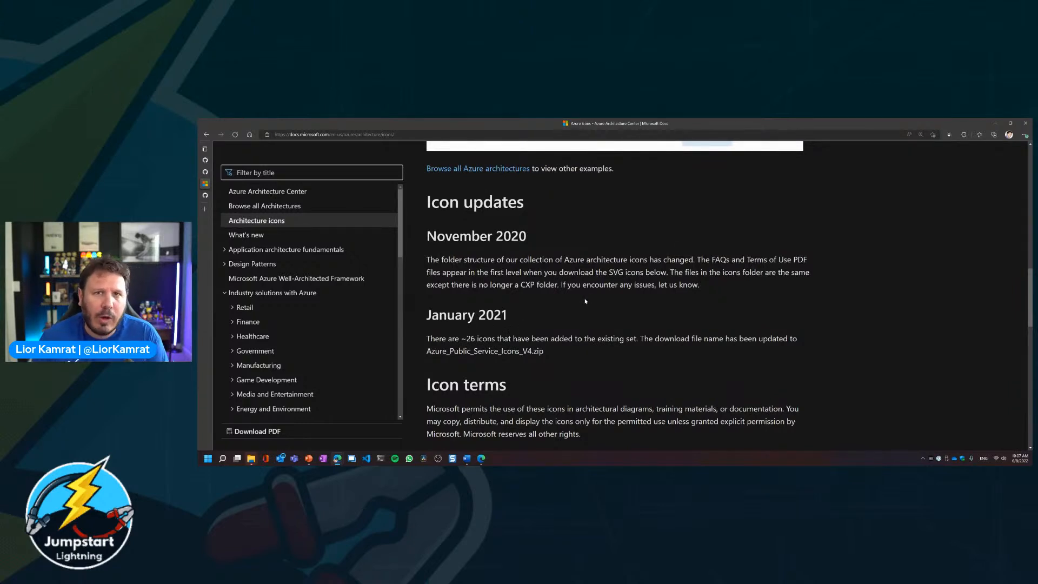
key("alt+Left")
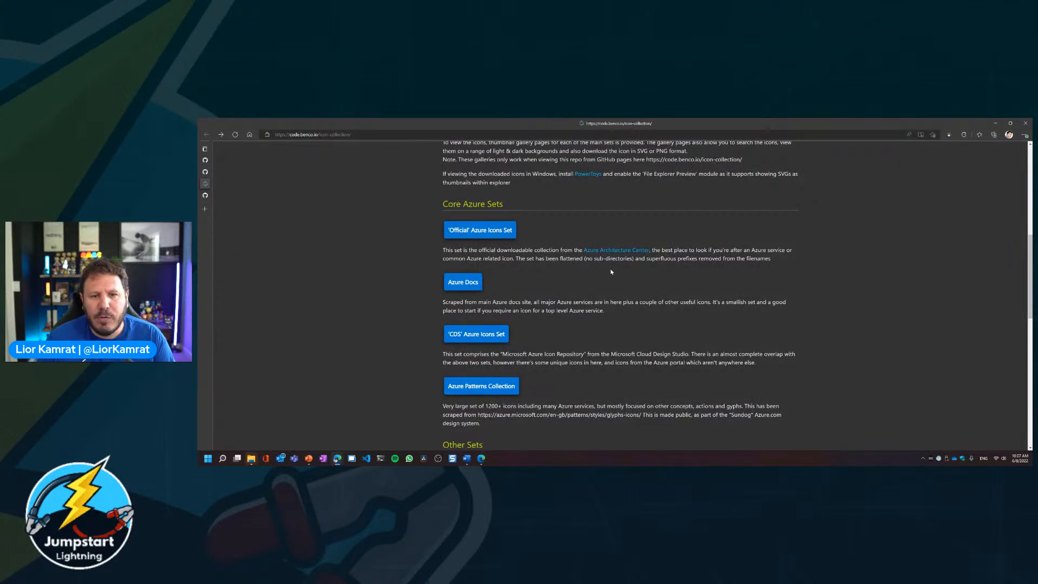
Step: Go to the Azure-Design repository on GitHub and examine its folders, stencil files and the README's icon overview
left_click(208, 198)
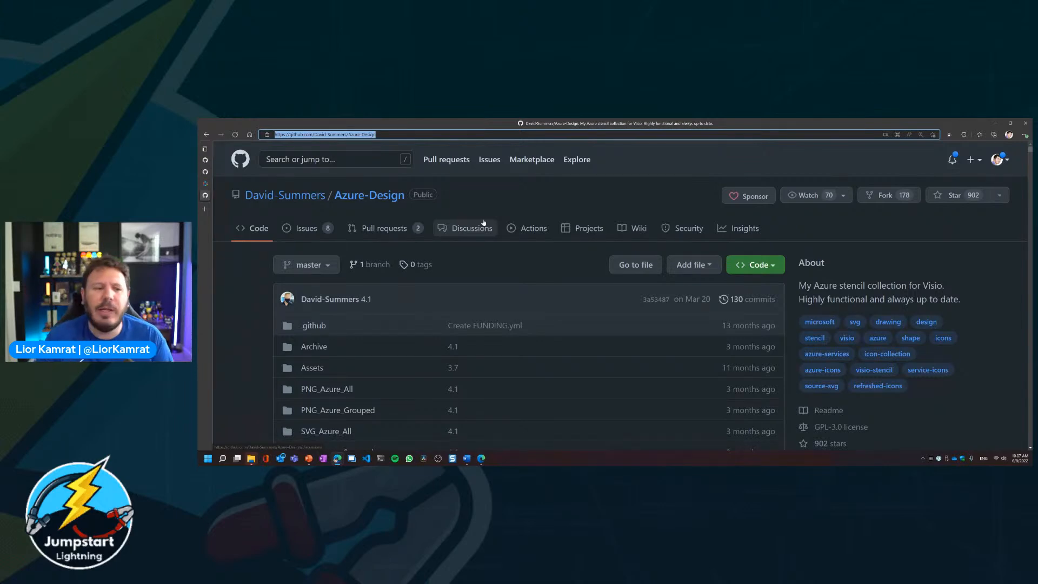
scroll(503, 322, "down", 4)
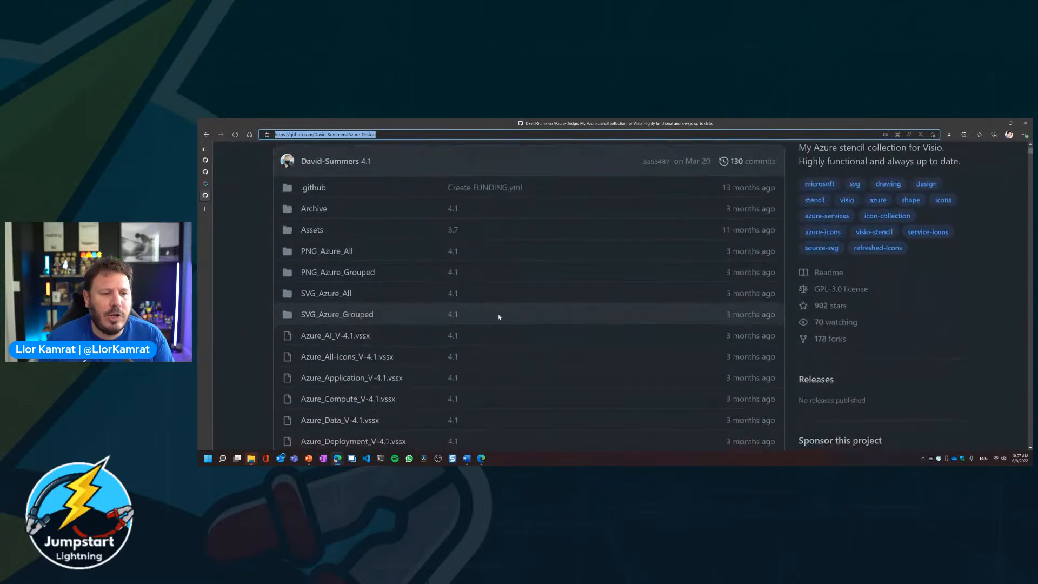
scroll(520, 308, "down", 5)
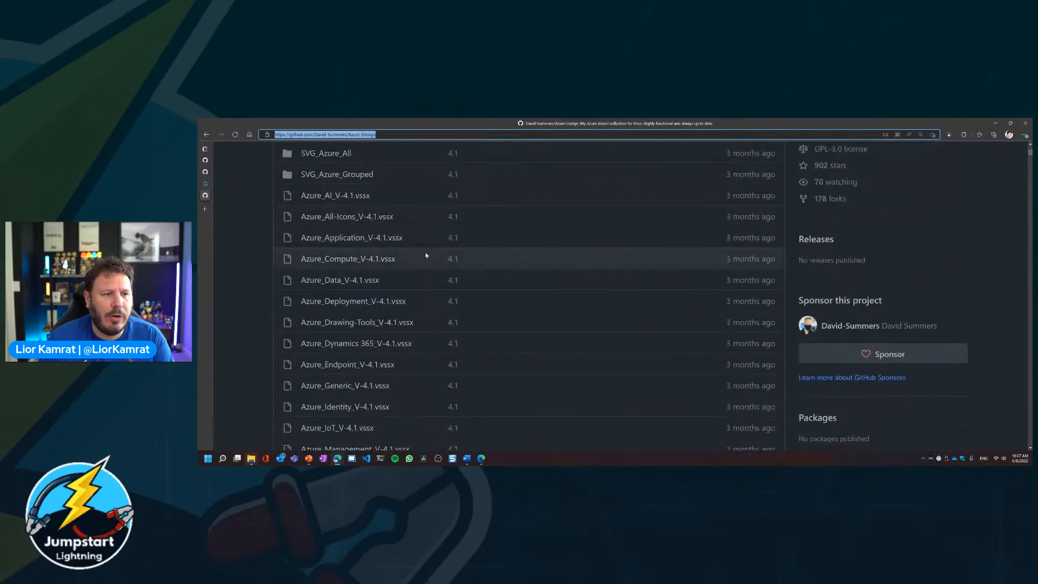
scroll(427, 257, "down", 12)
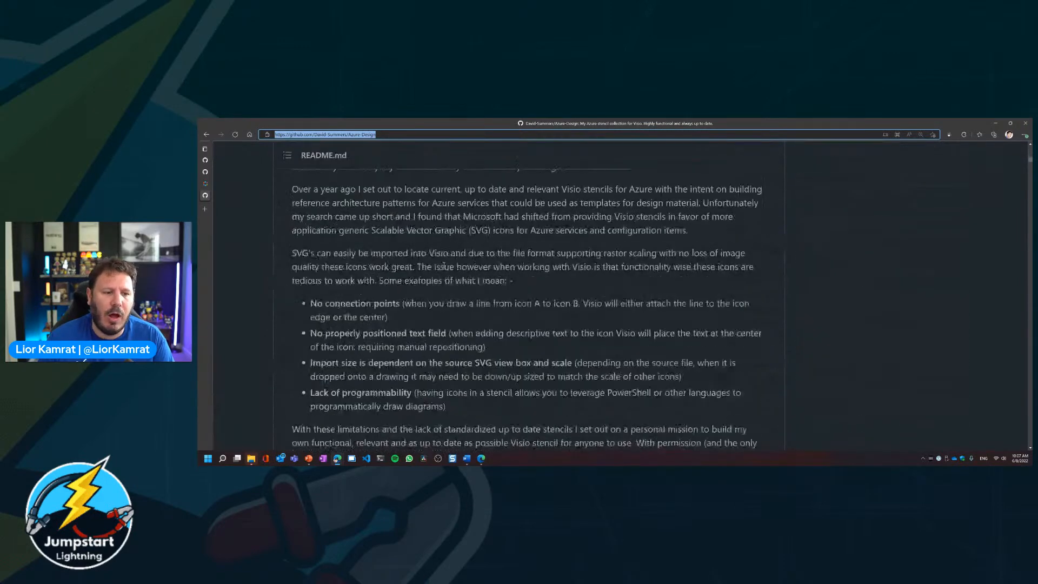
scroll(442, 266, "down", 10)
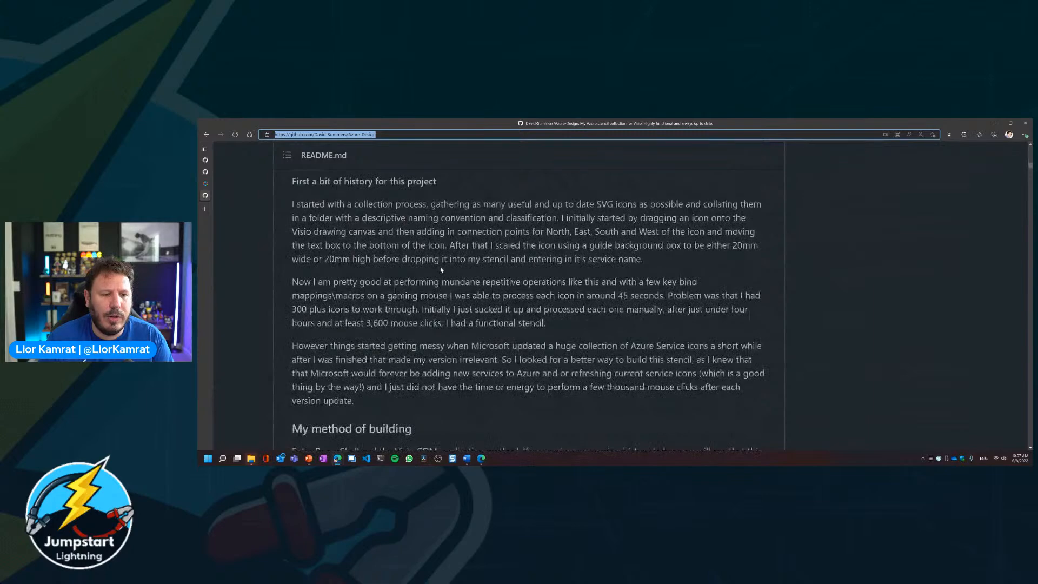
scroll(443, 305, "down", 10)
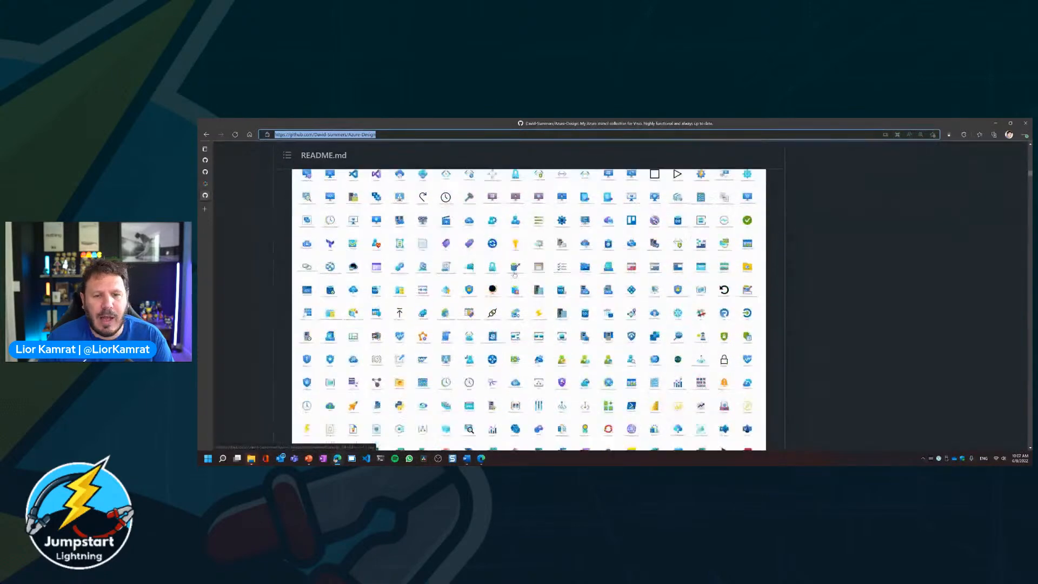
scroll(557, 268, "down", 10)
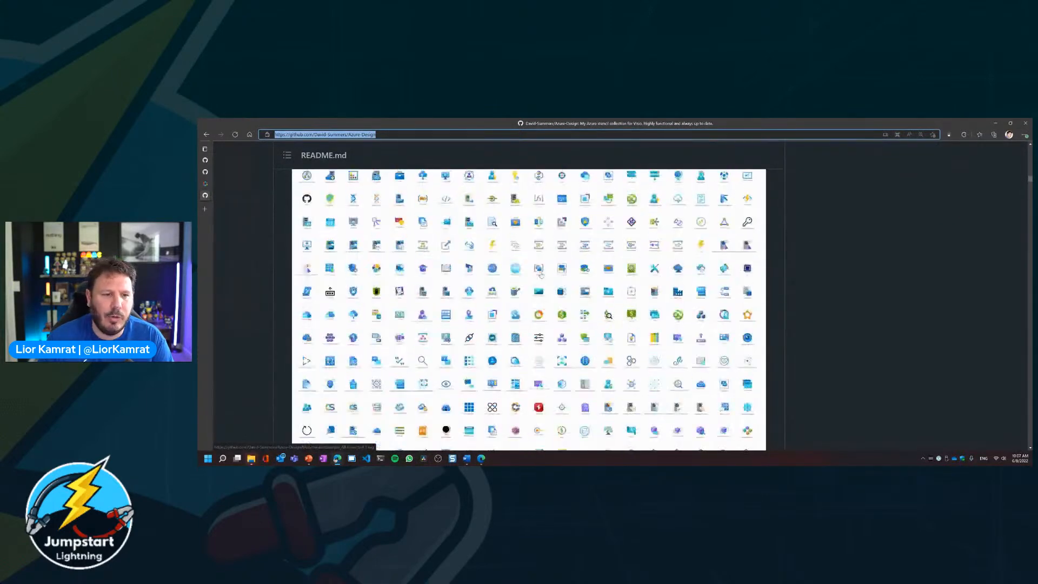
scroll(529, 309, "down", 10)
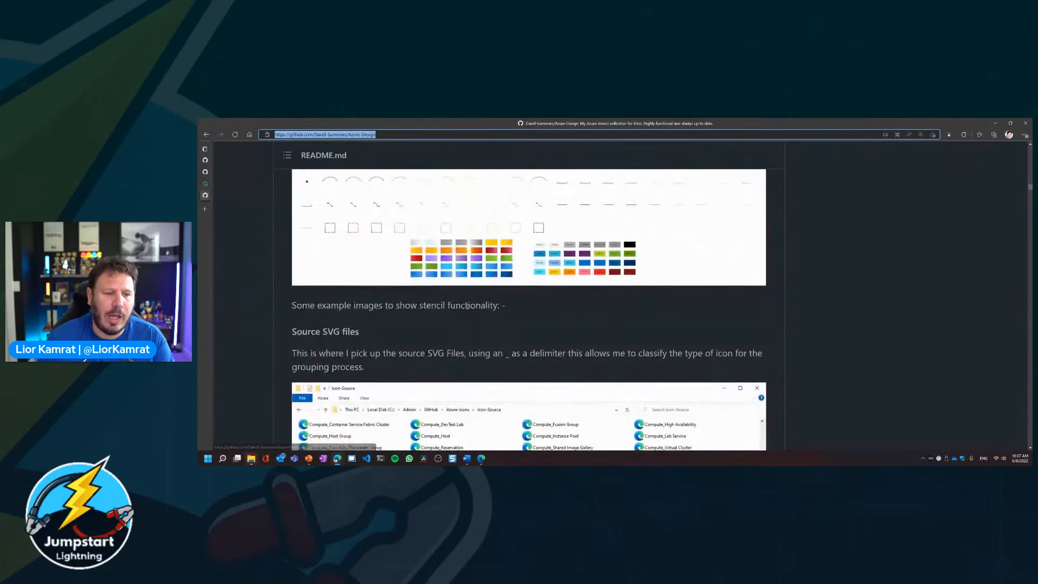
scroll(452, 316, "down", 5)
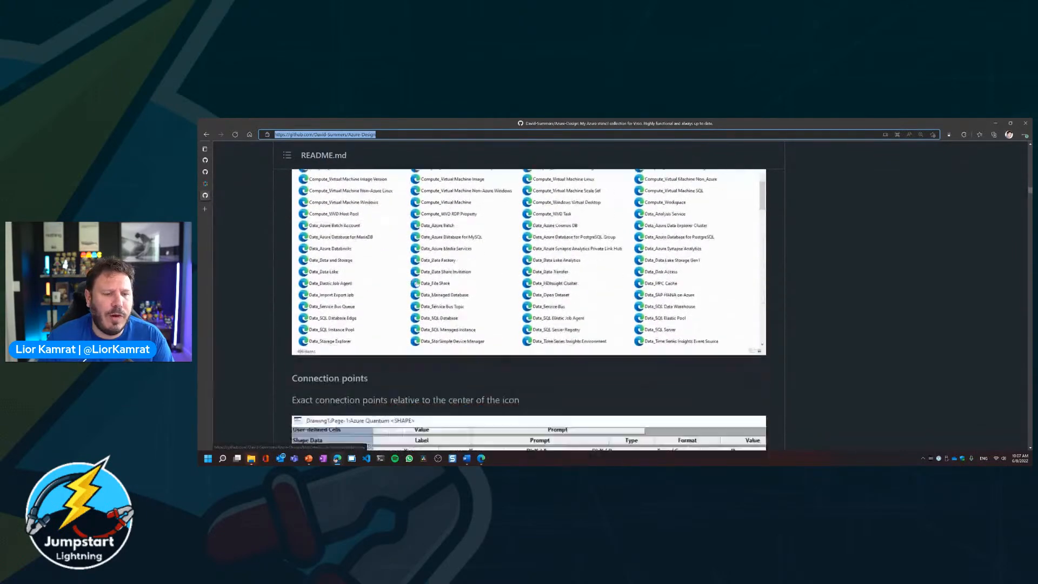
scroll(432, 292, "up", 20)
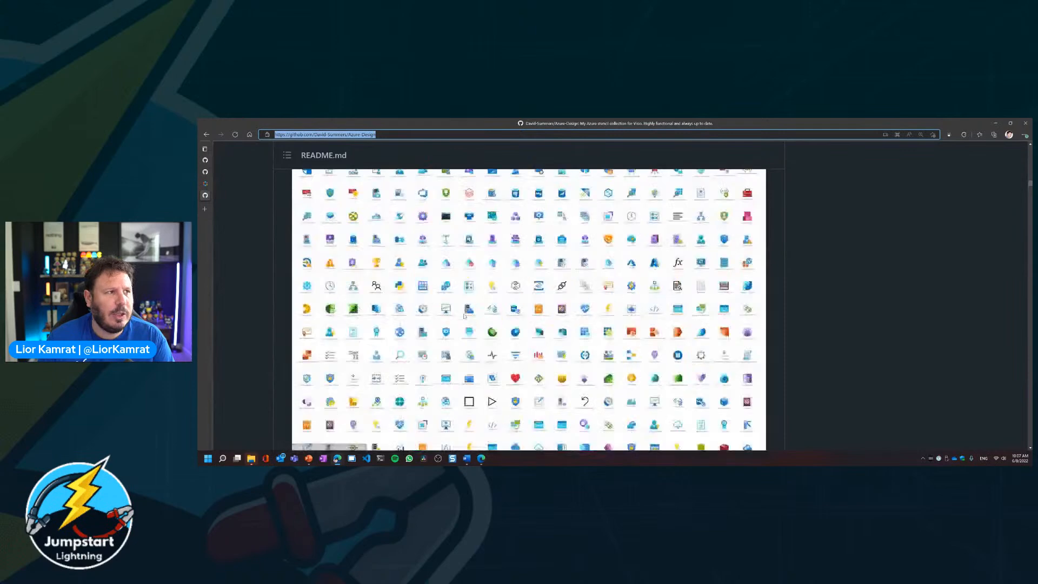
scroll(464, 317, "up", 4)
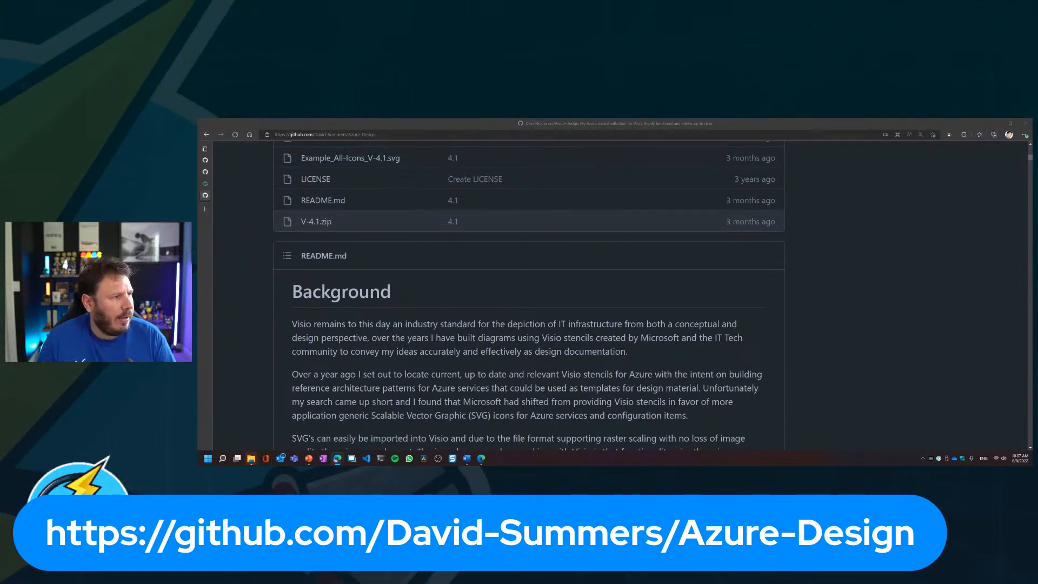
Step: Look through the Azure-Design file list and search the repository page for "zip"
left_click(560, 339)
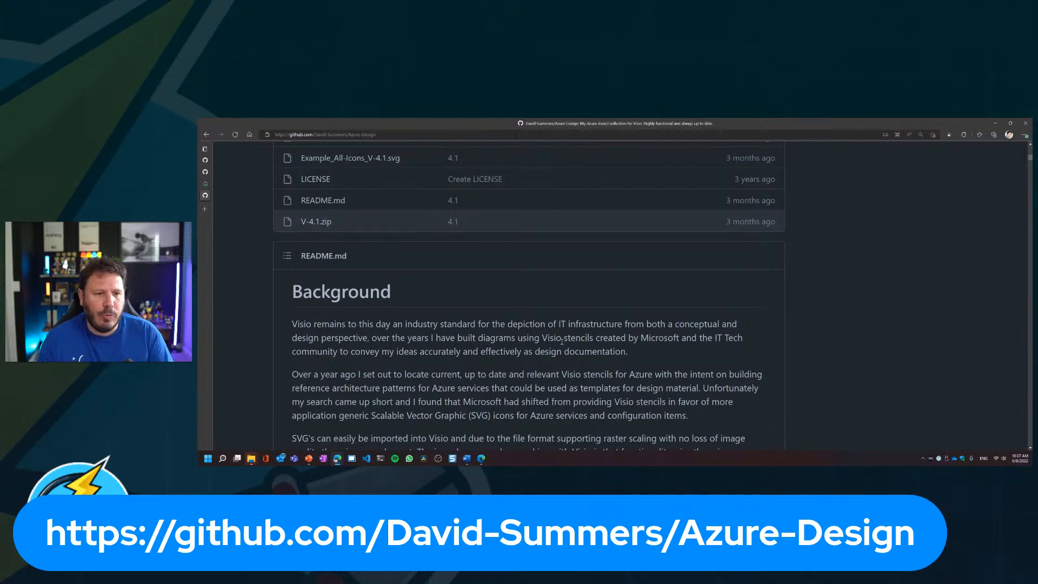
scroll(560, 339, "up", 4)
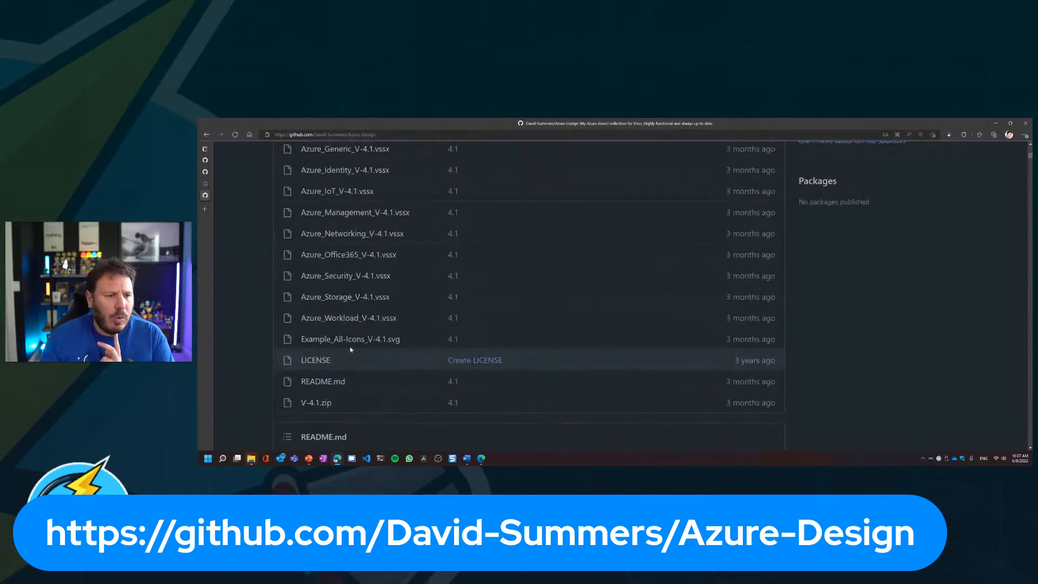
scroll(361, 321, "up", 5)
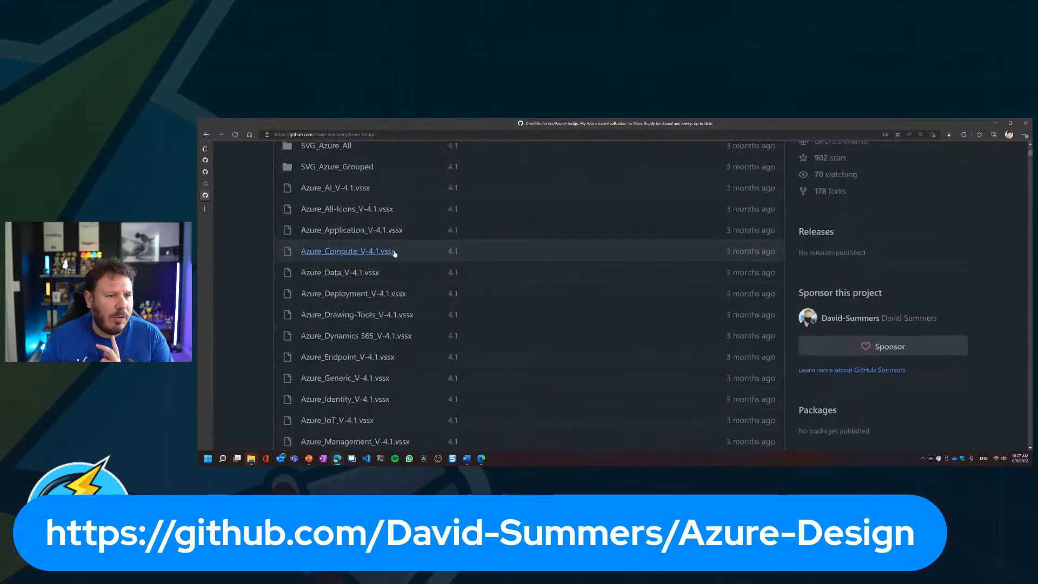
scroll(394, 256, "up", 1)
scroll(373, 279, "down", 2)
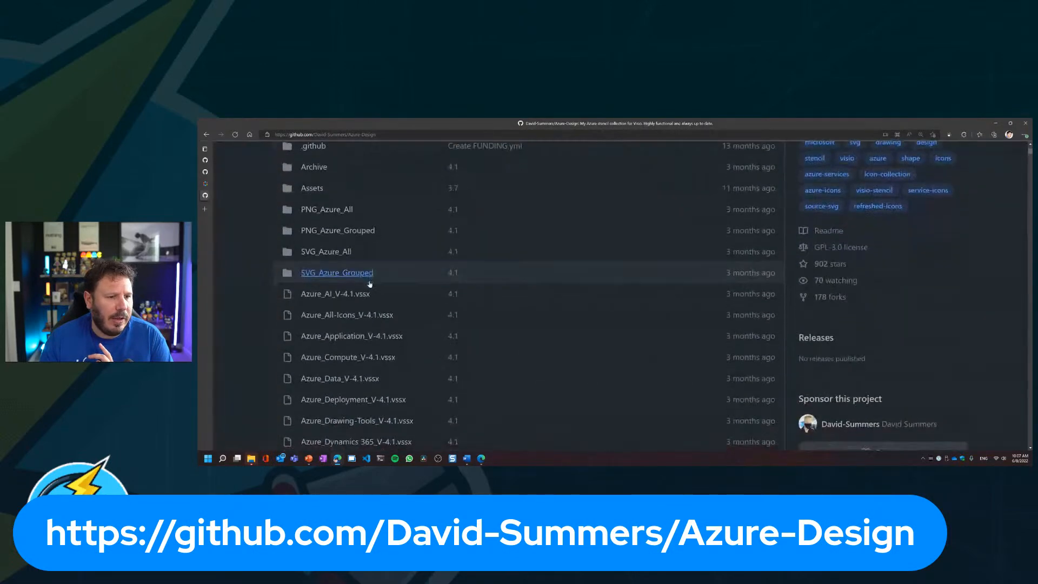
scroll(381, 307, "down", 5)
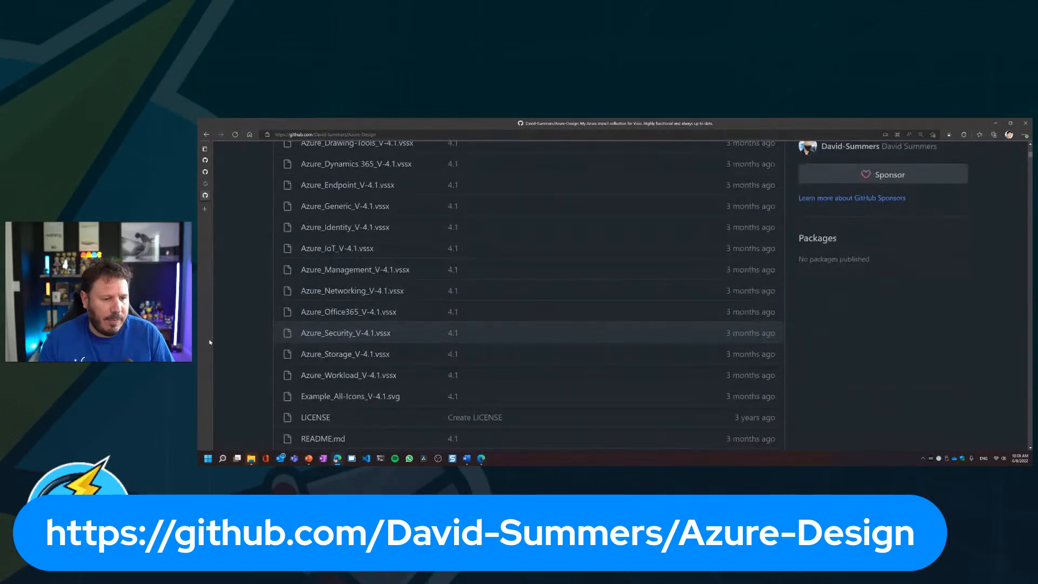
key("ctrl+f")
type("zip")
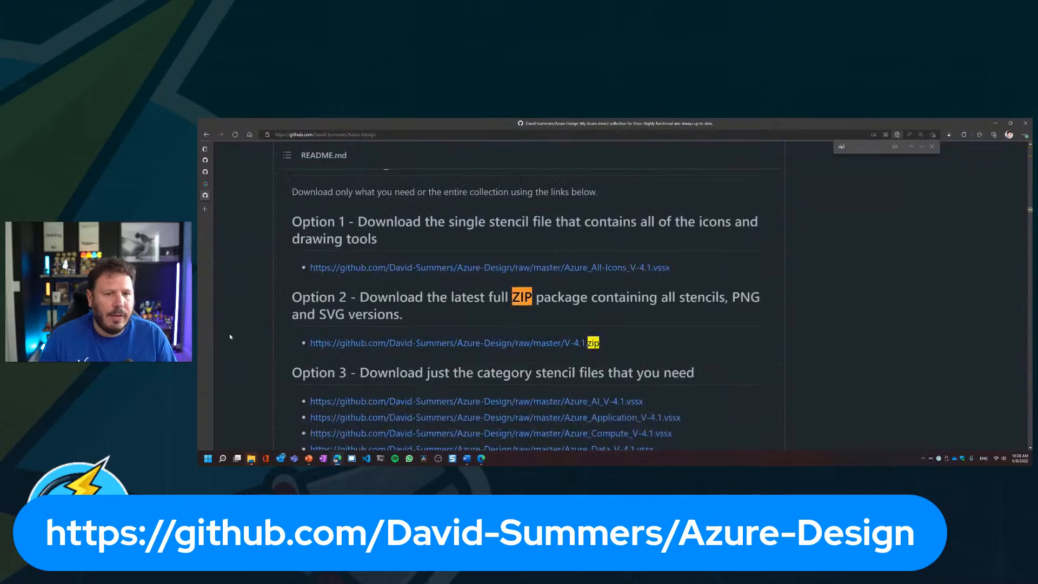